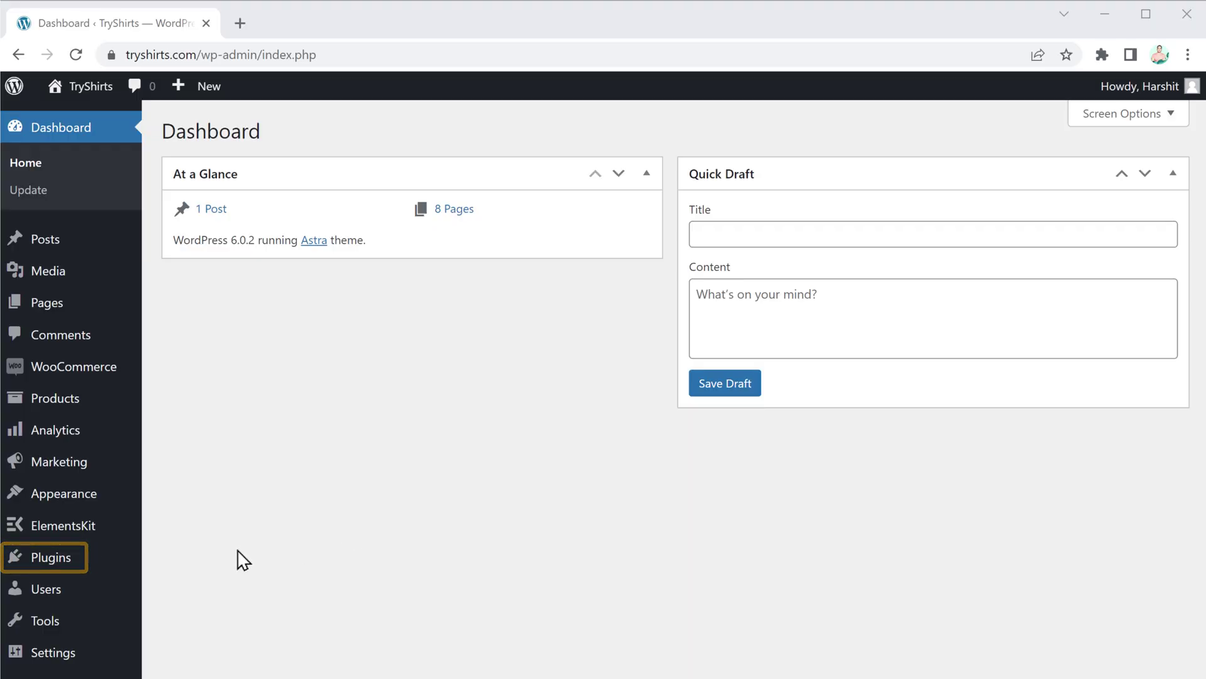
Step: Search plugins for 'woocommerce email template', then install and activate Email Template Customizer for WooCommerce
mouse_move(59, 571)
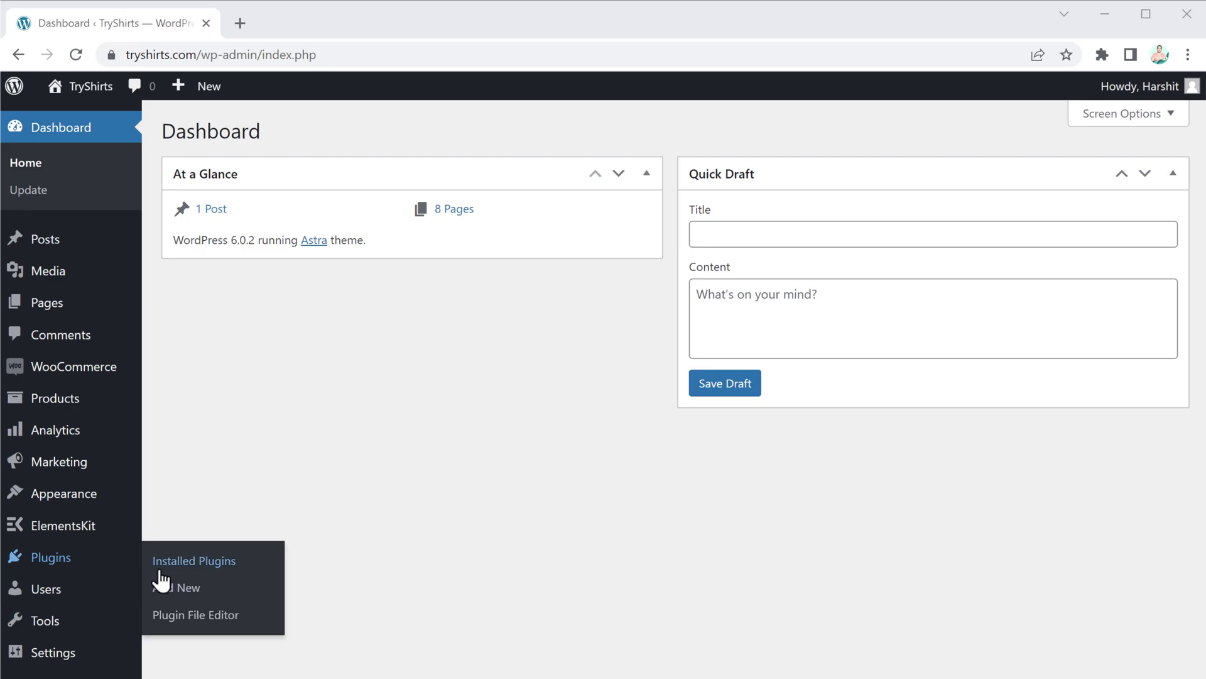
click(175, 592)
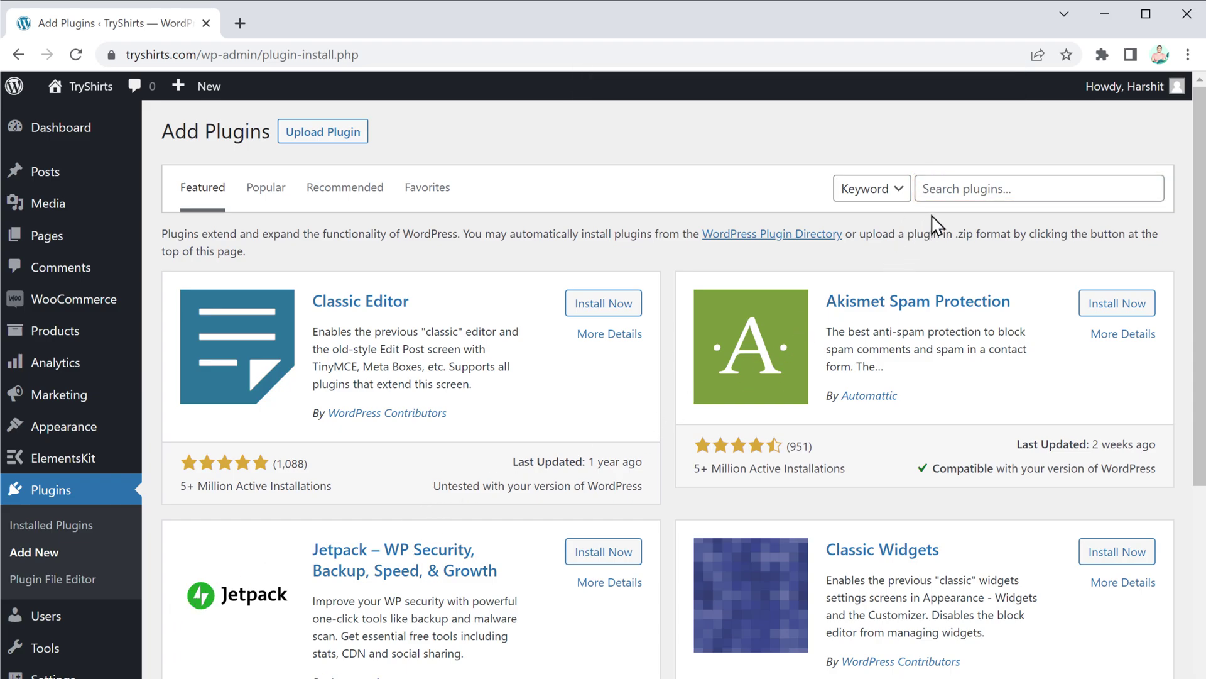
click(969, 187)
text(woocommerc)
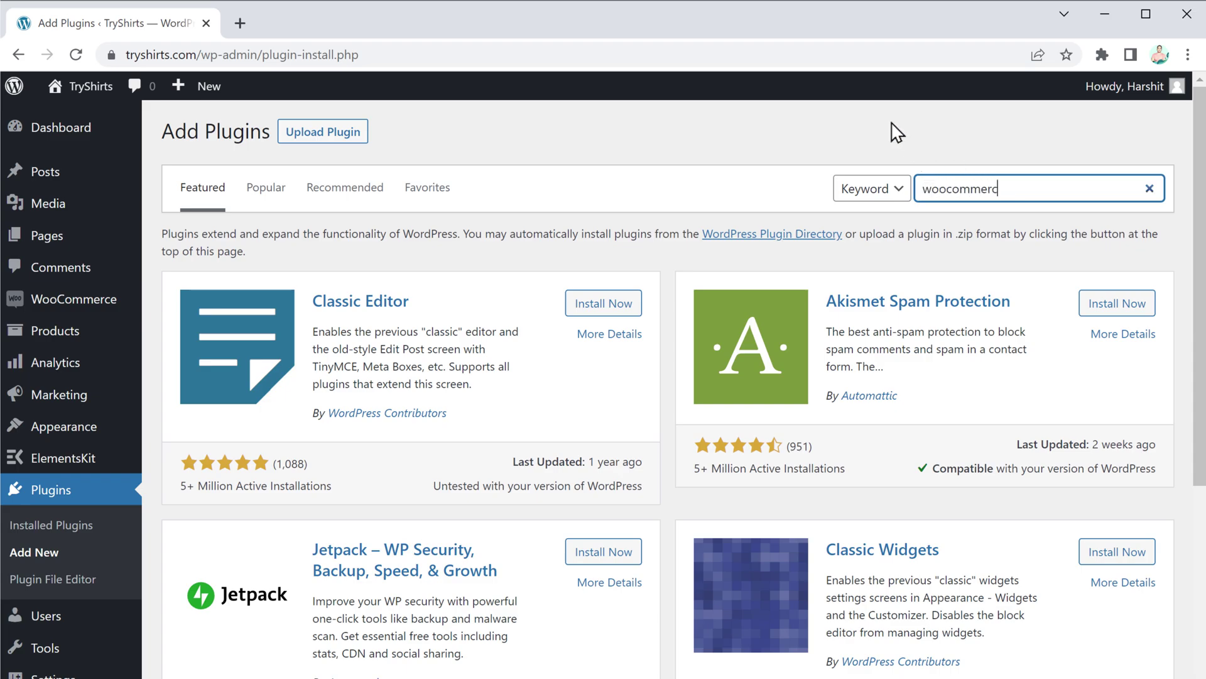
text(e email template)
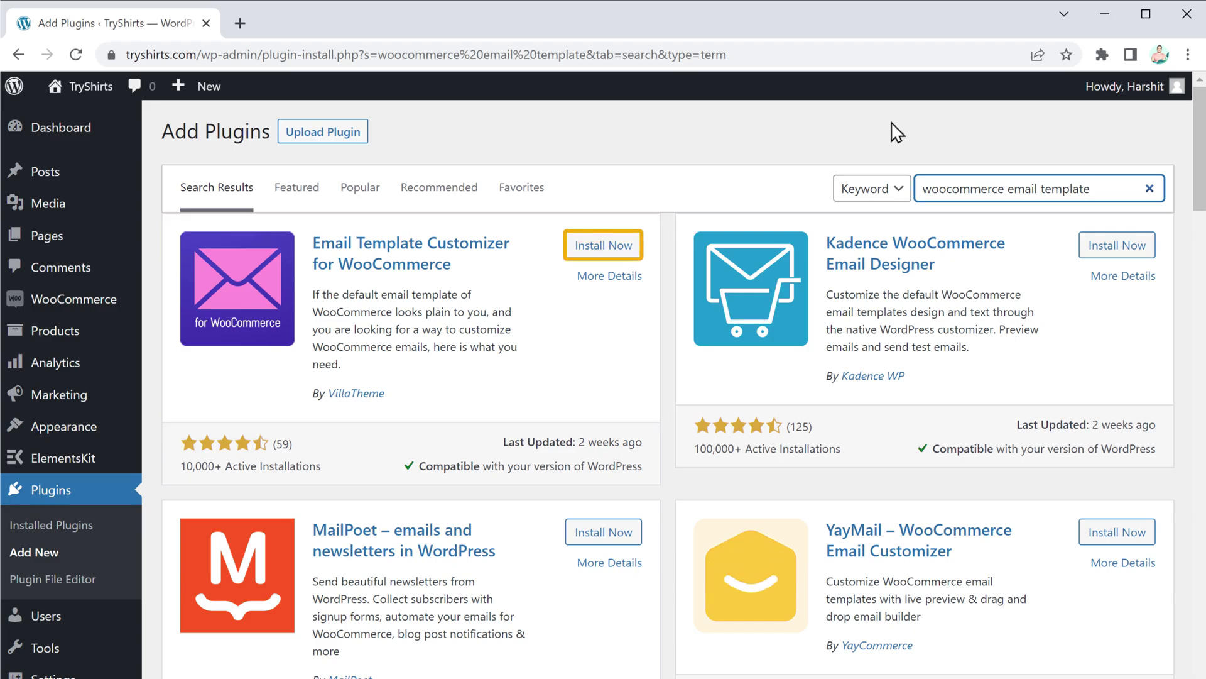
click(598, 252)
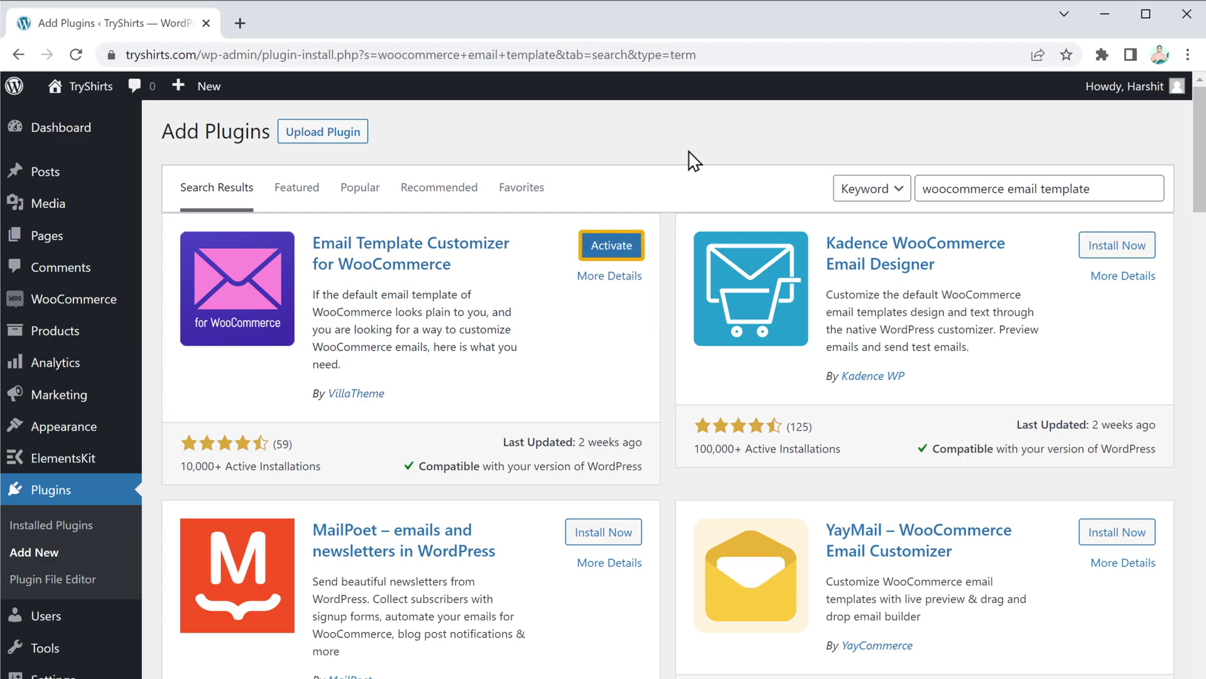
click(609, 247)
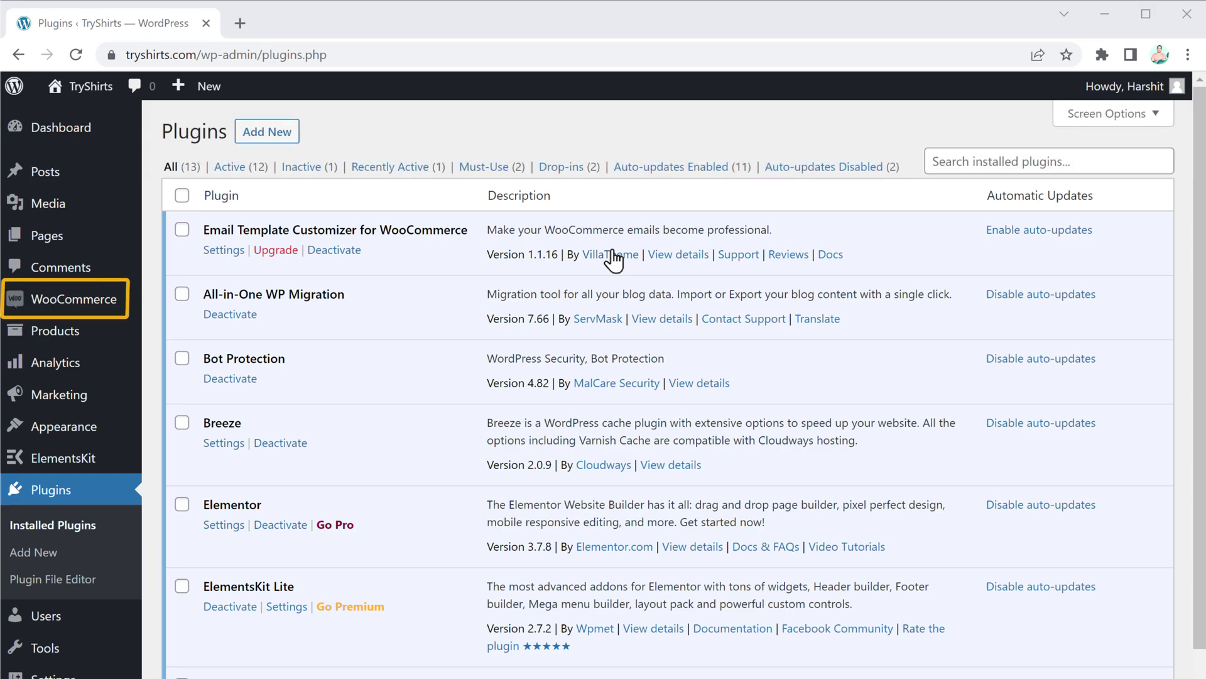
Step: Go to WooCommerce Settings > Emails and open the Processing order template list
mouse_move(66, 306)
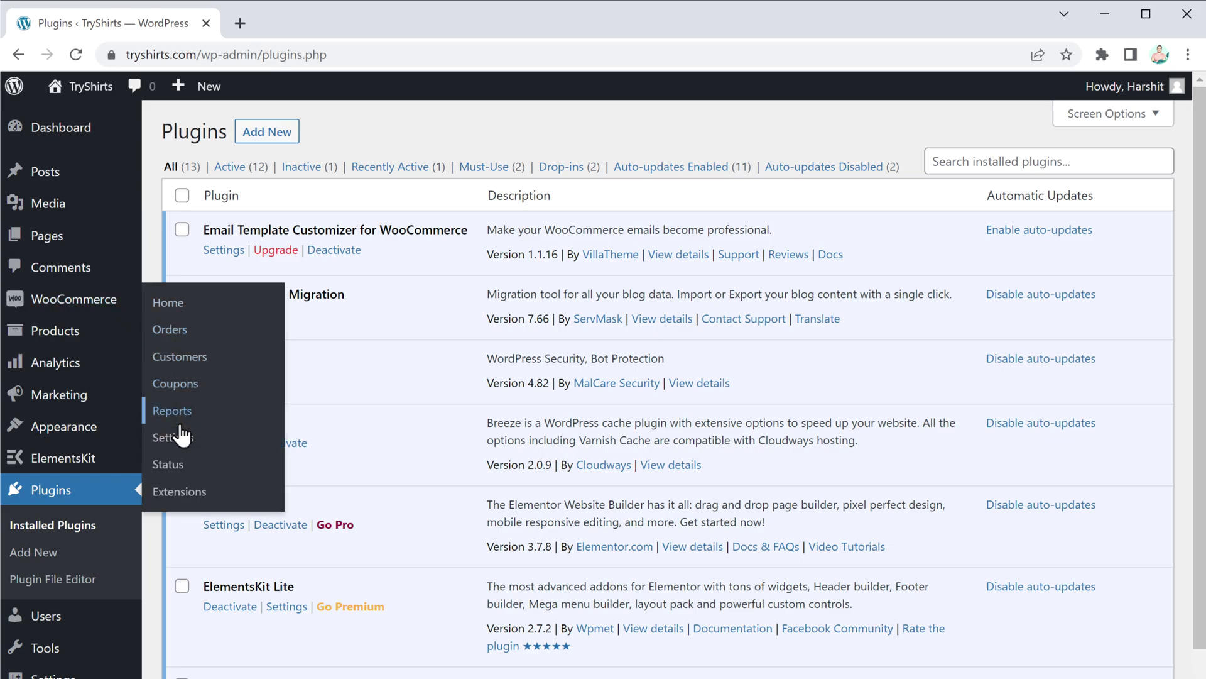
click(181, 444)
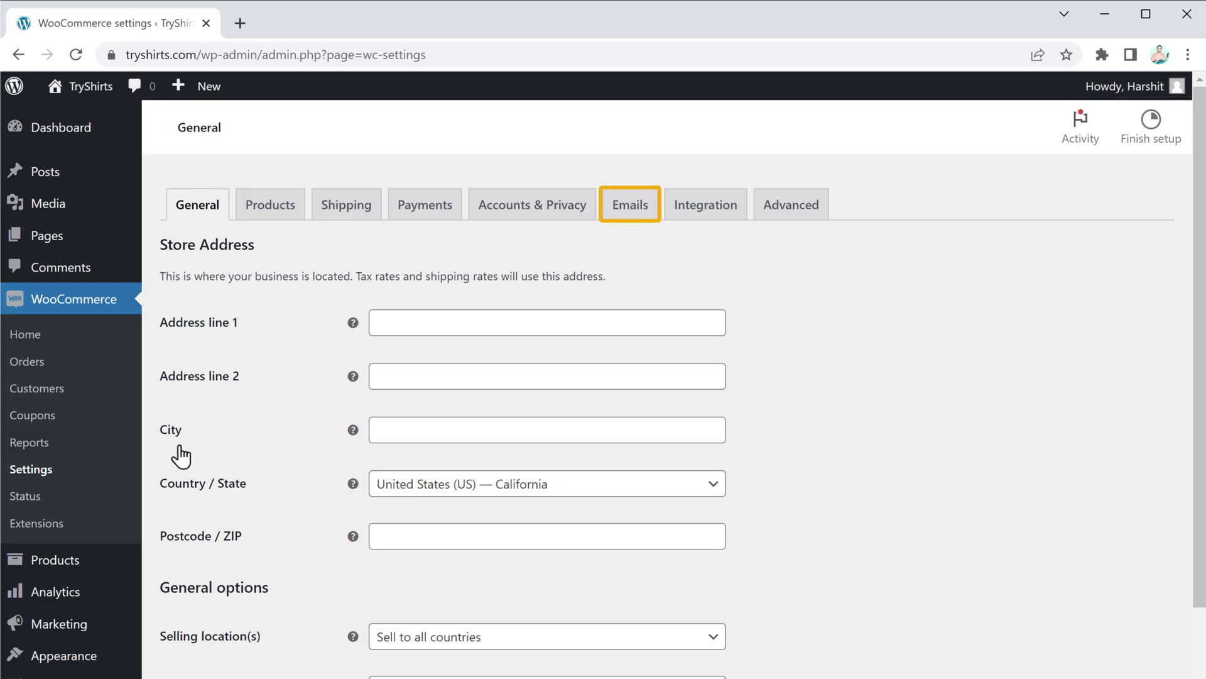
click(631, 217)
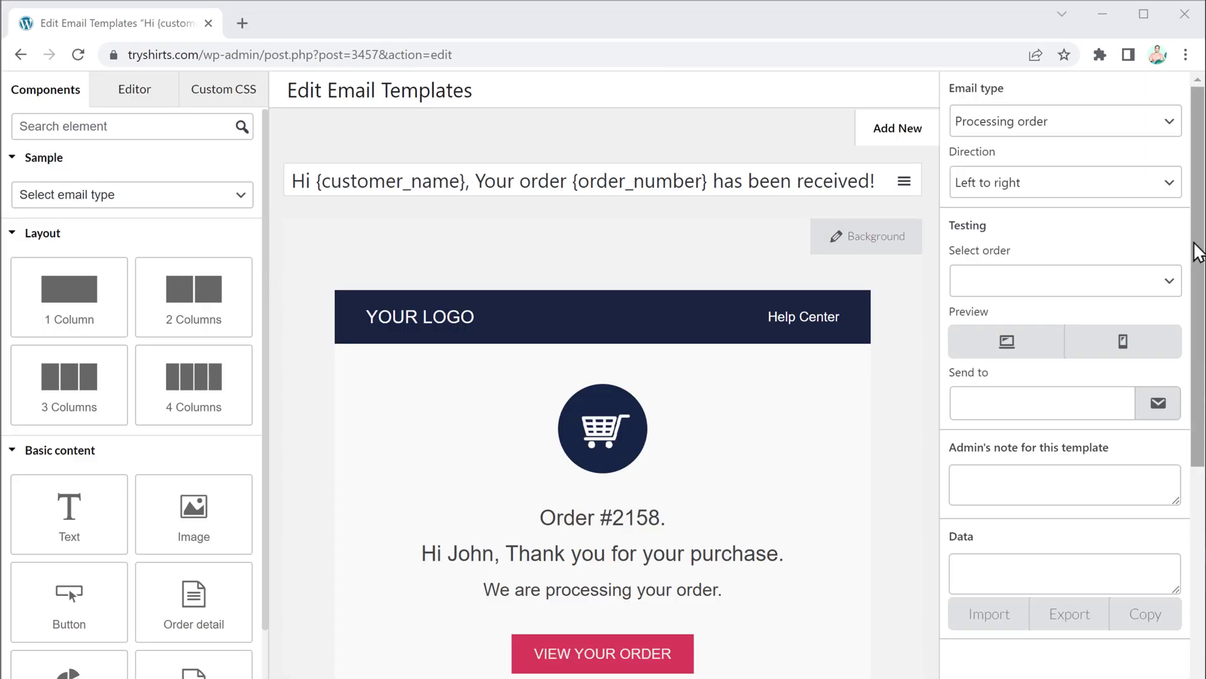
Step: Edit the Processing order template and delete the YOUR LOGO header text
drag(1192, 248, 1191, 333)
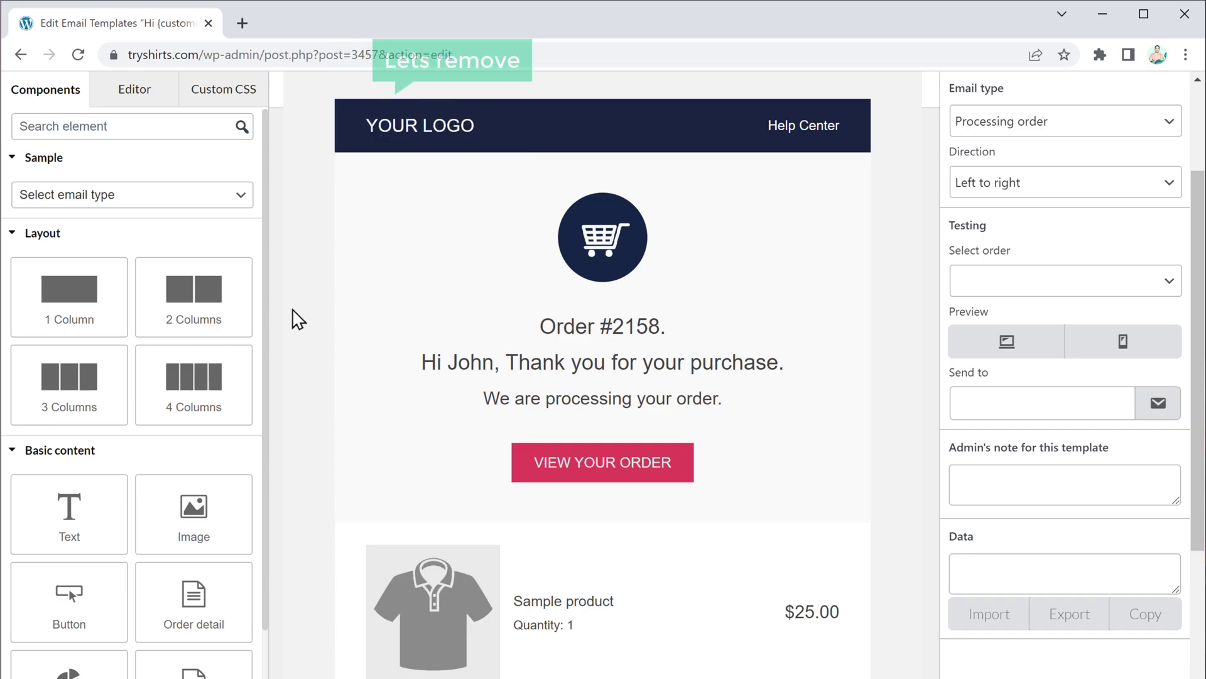
mouse_move(356, 269)
mouse_move(438, 133)
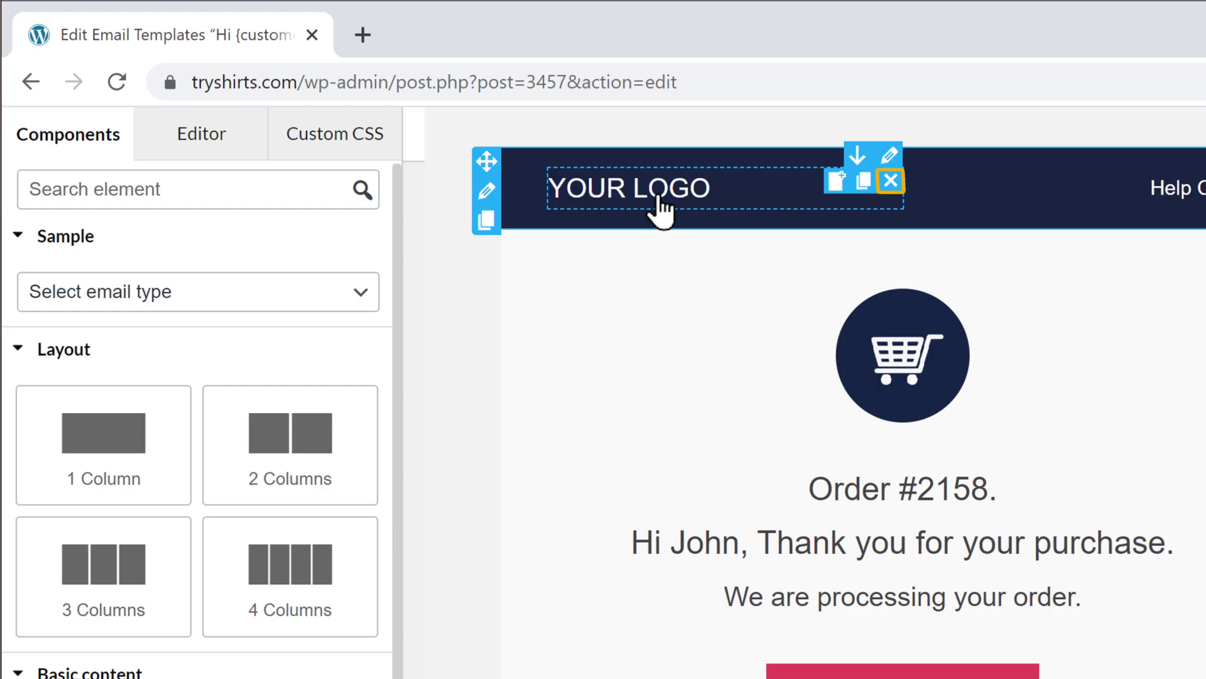
click(890, 181)
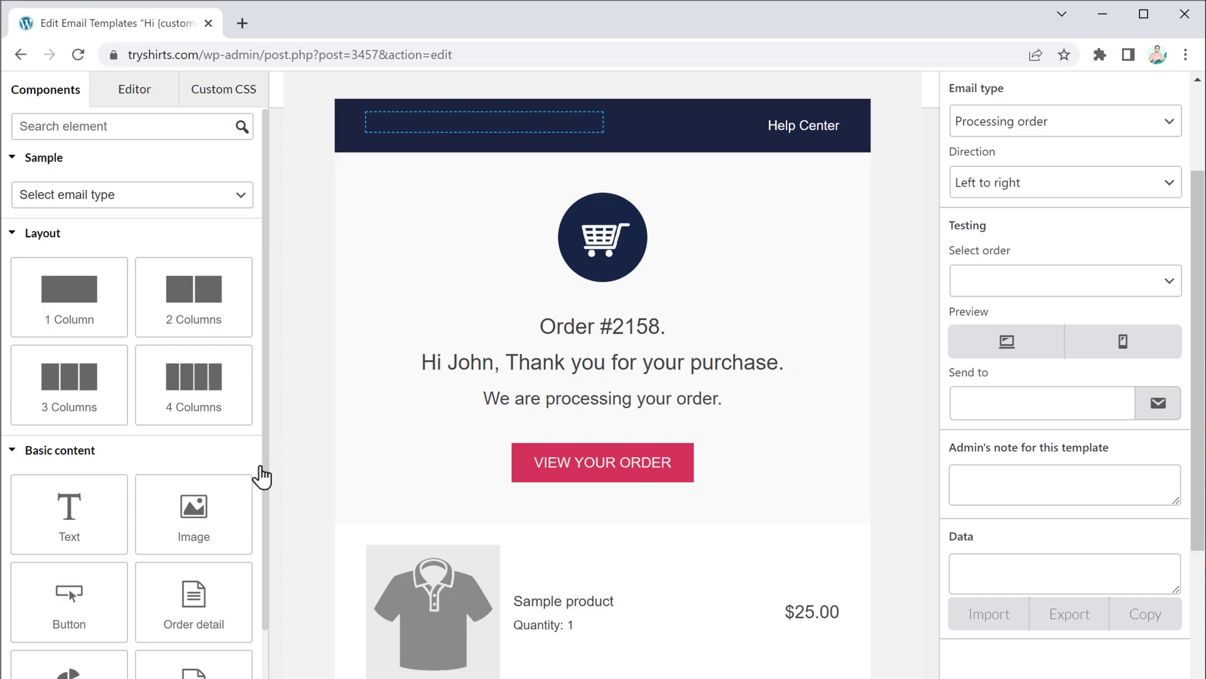
Step: Add an Image block to the email header and upload the Logo file into it
drag(196, 533, 496, 138)
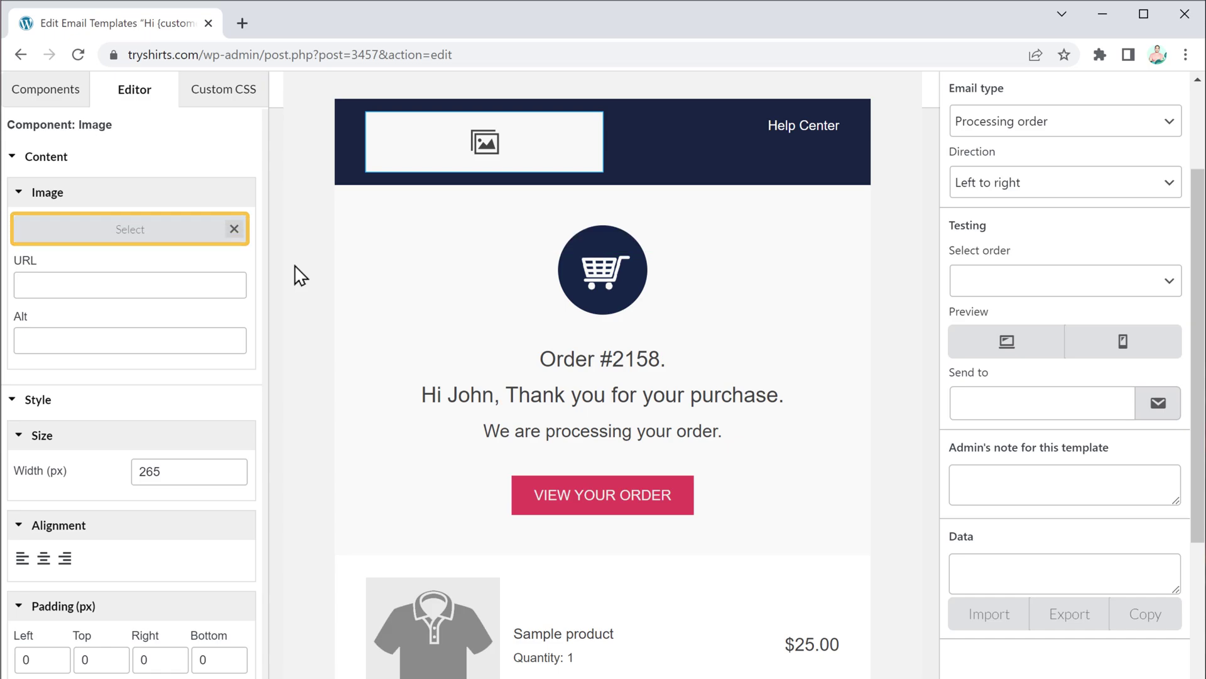
click(131, 238)
key(alt+Tab)
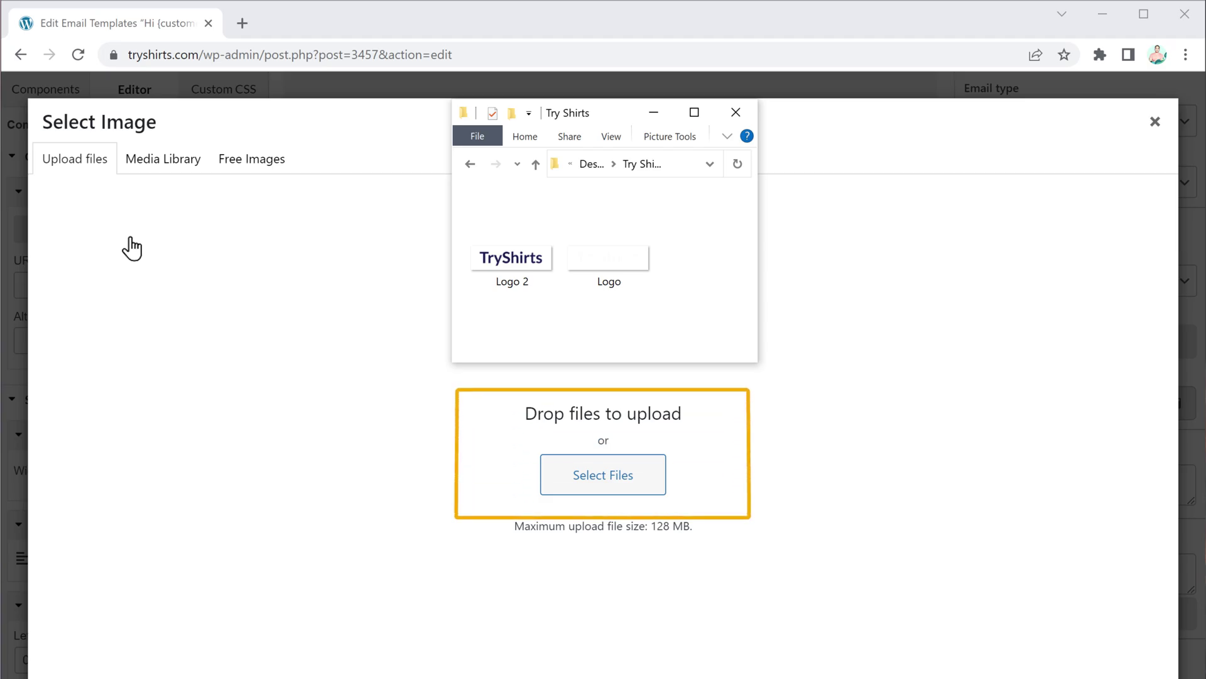
drag(609, 262, 600, 460)
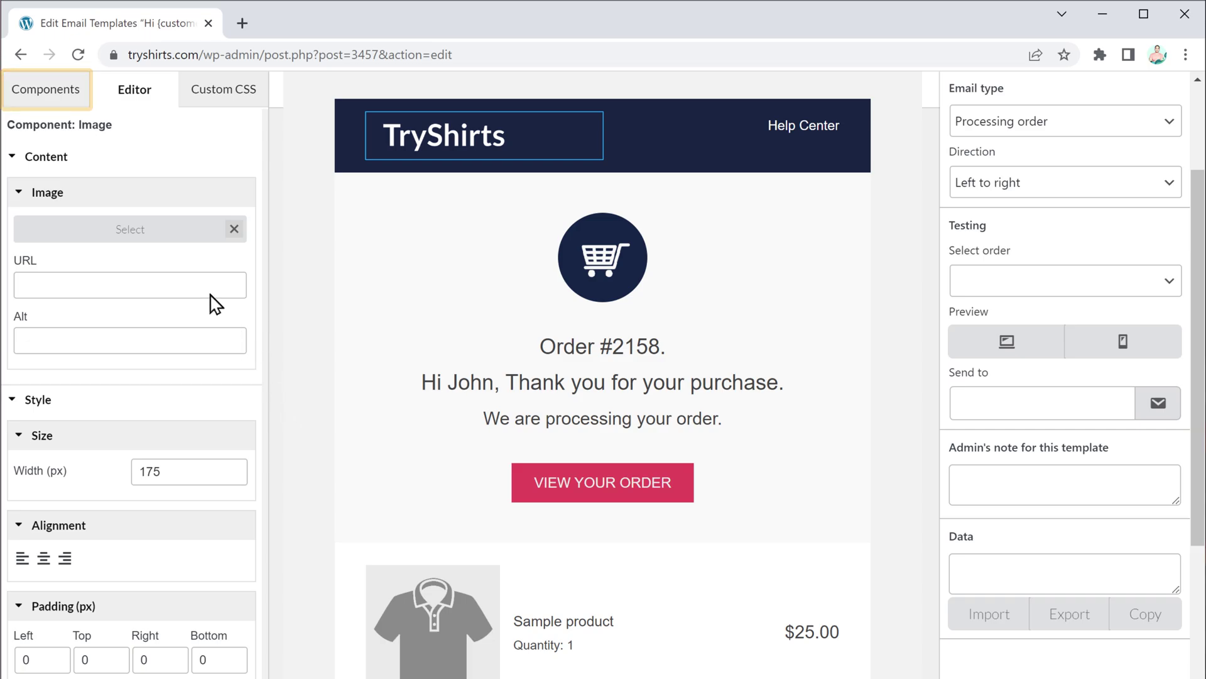
click(46, 90)
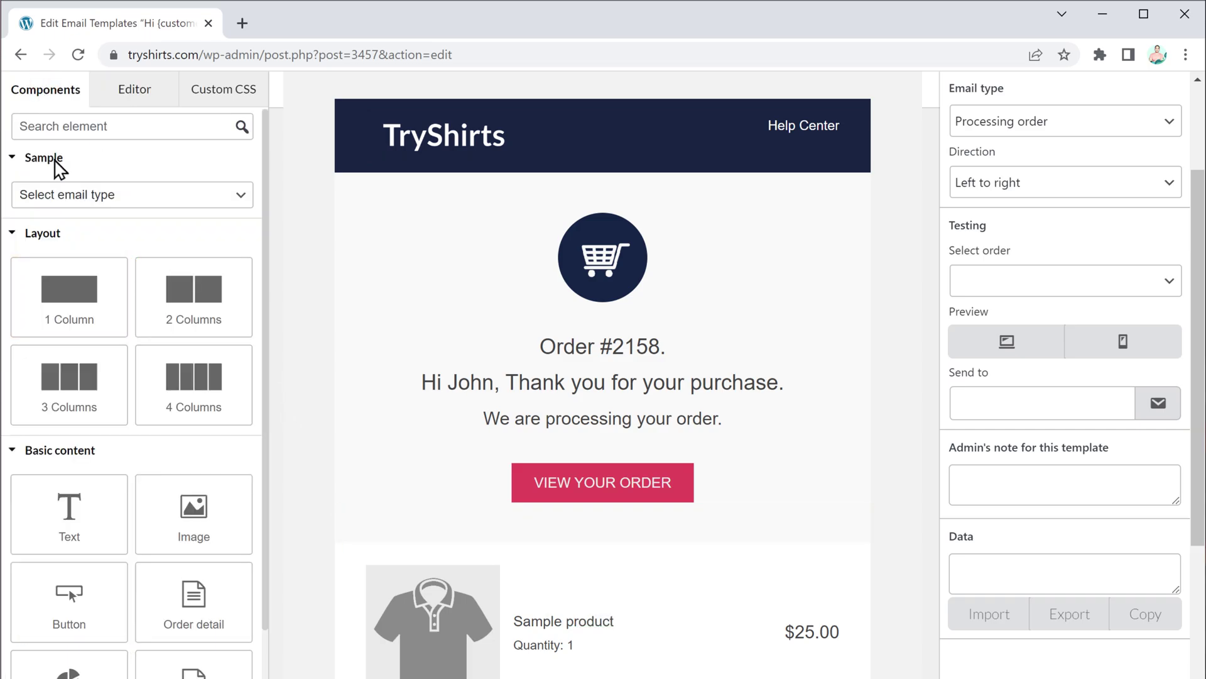
Step: Add a one-column row below VIEW YOUR ORDER with a centred 30px 'Order Received' text heading
drag(71, 327, 606, 537)
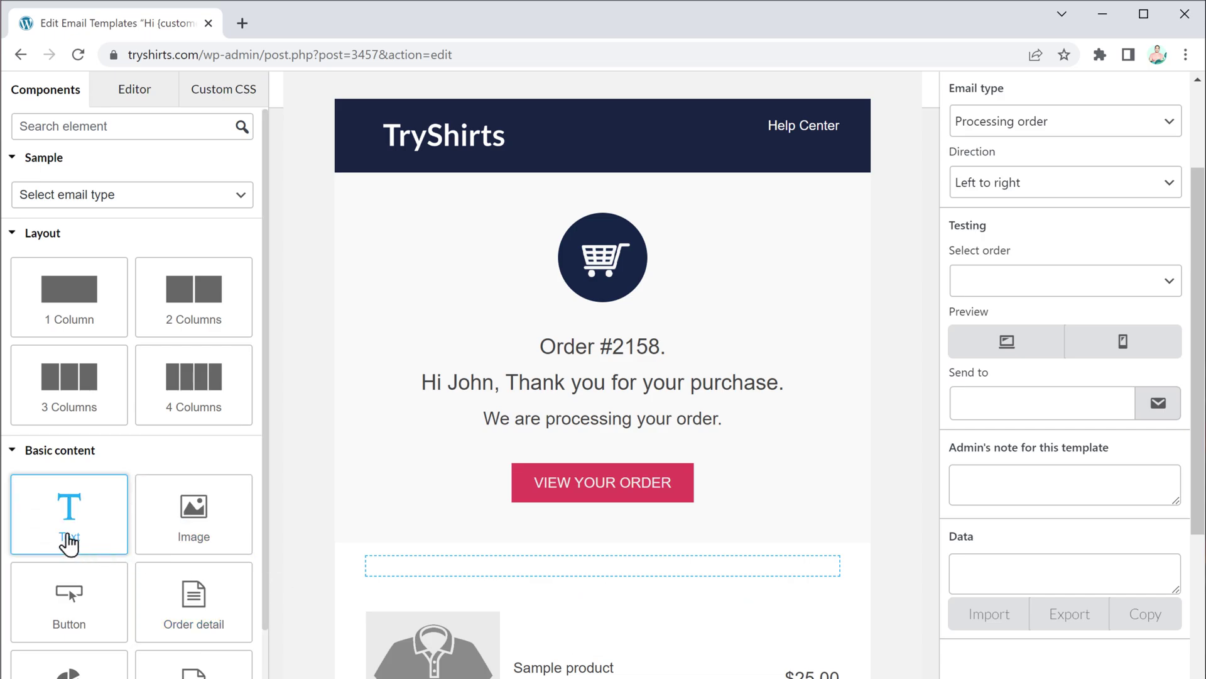
drag(68, 538, 447, 575)
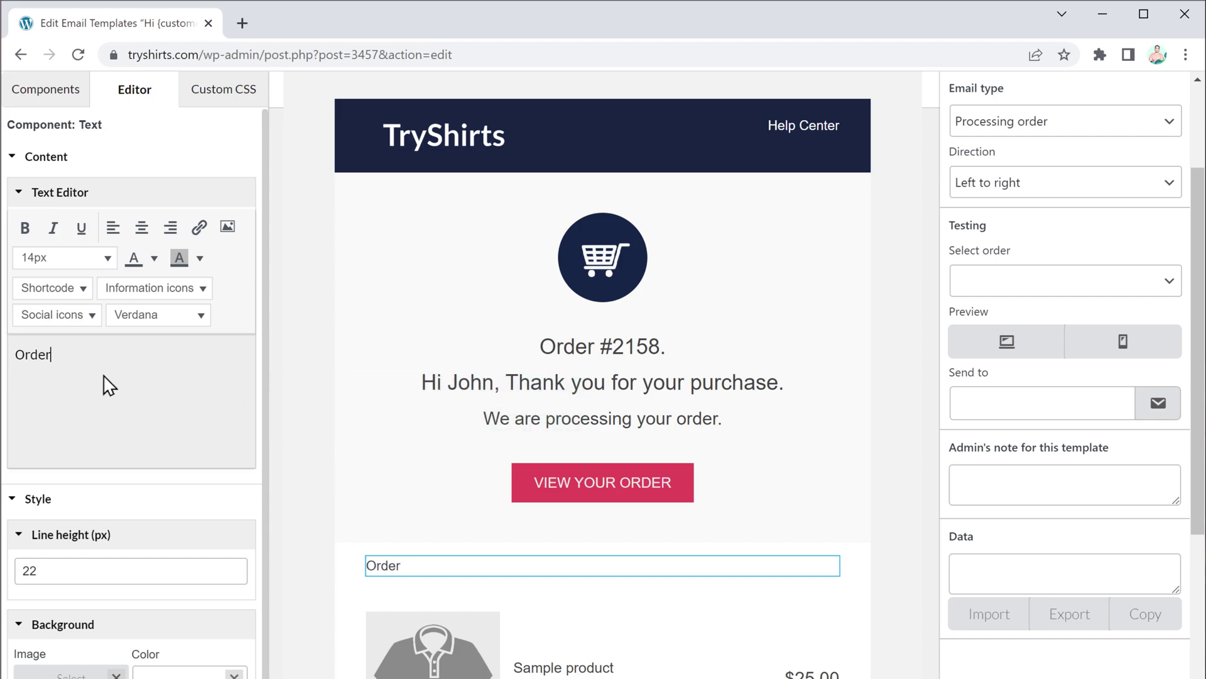
text(d)
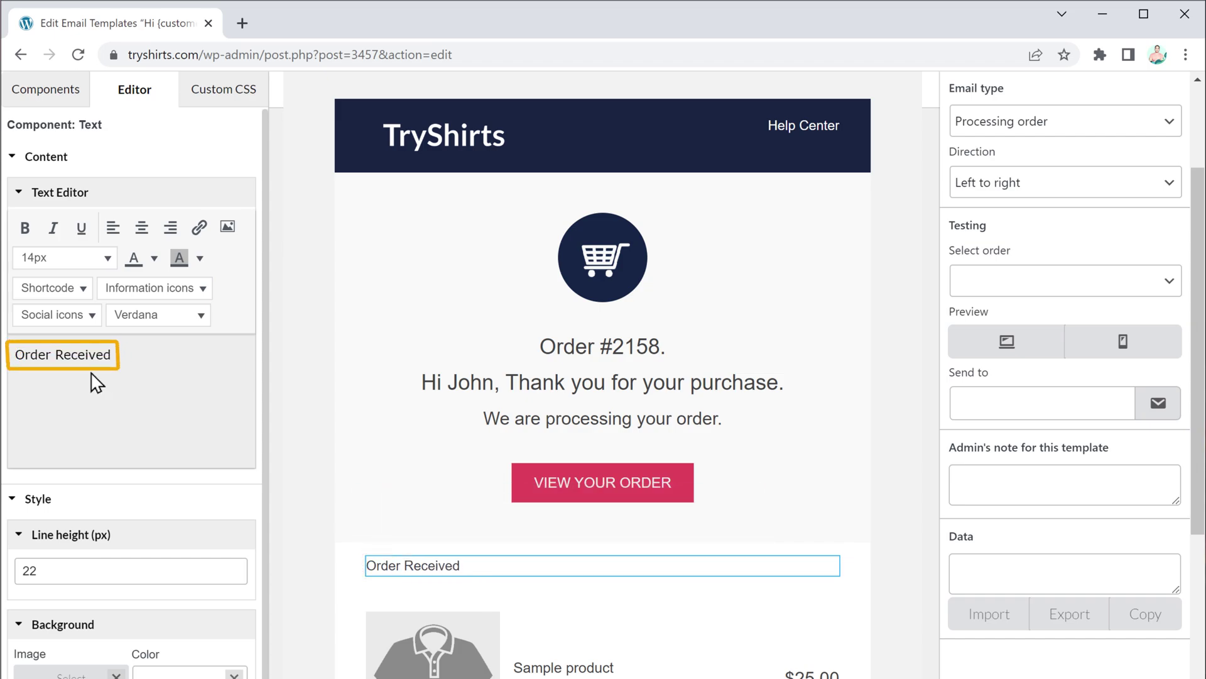
drag(64, 354, 124, 354)
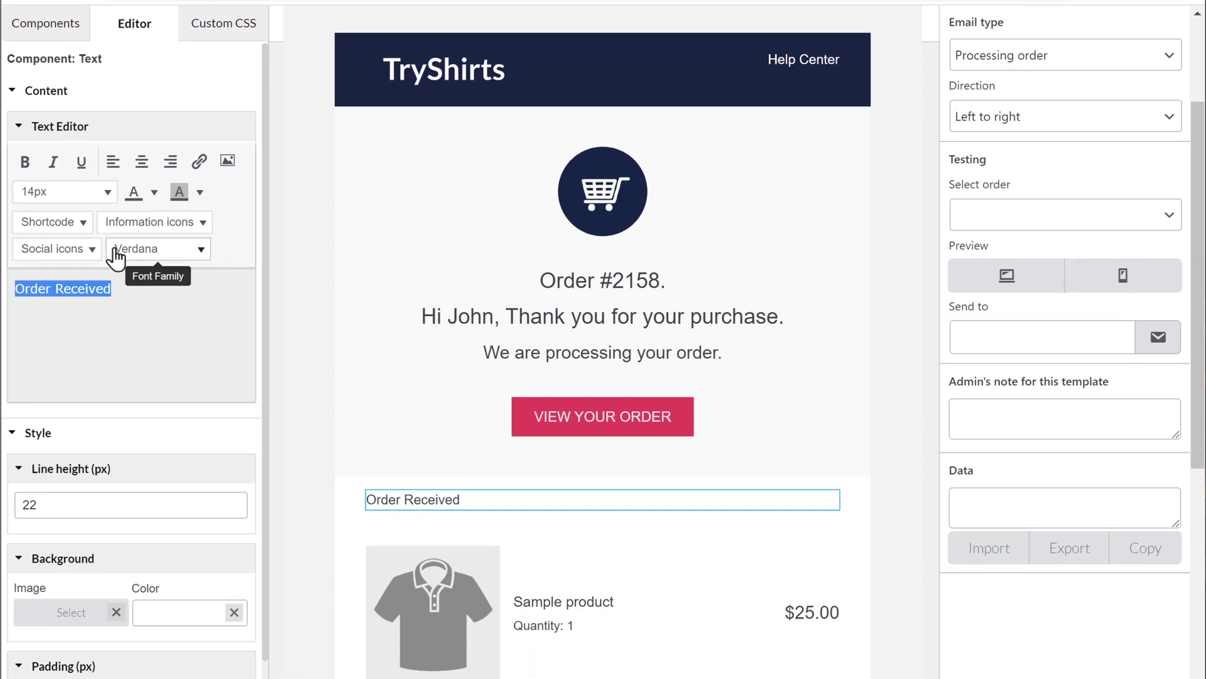
click(107, 202)
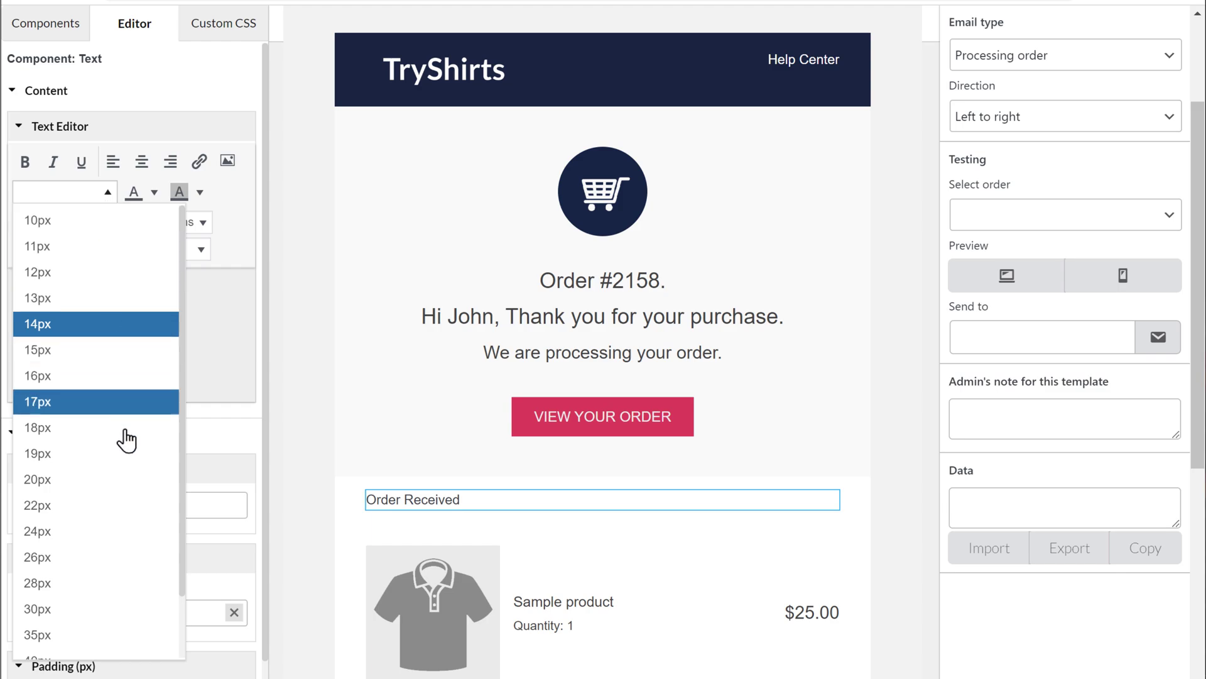
click(131, 608)
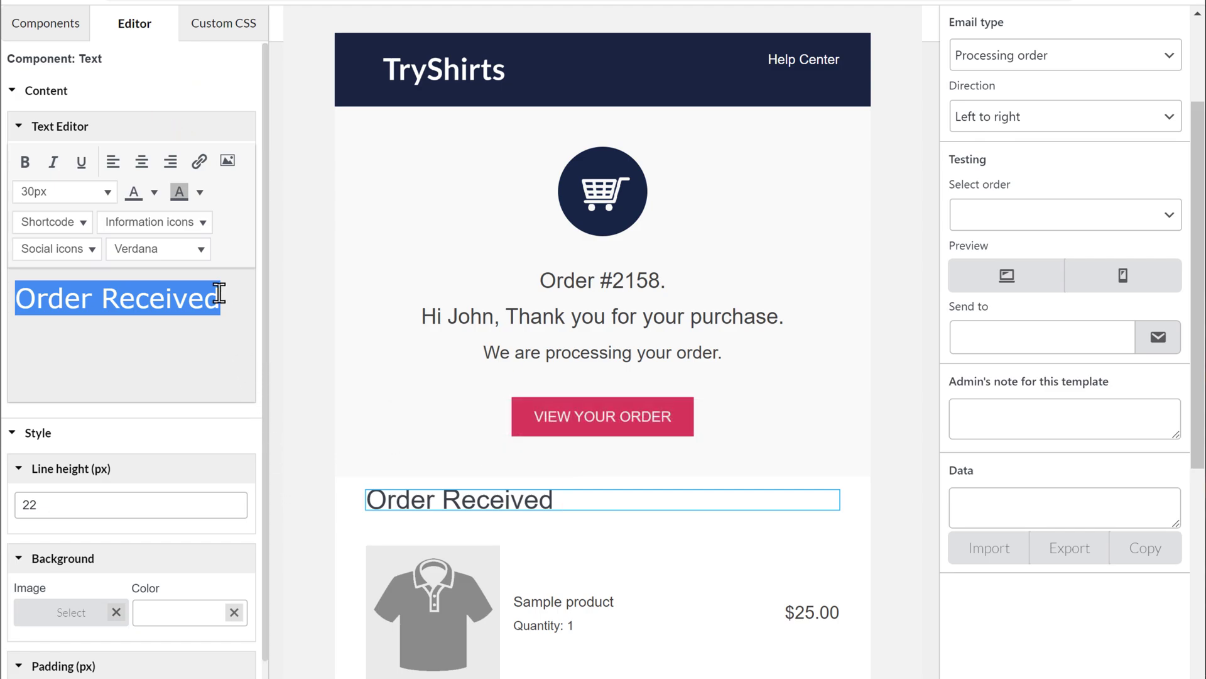
click(141, 161)
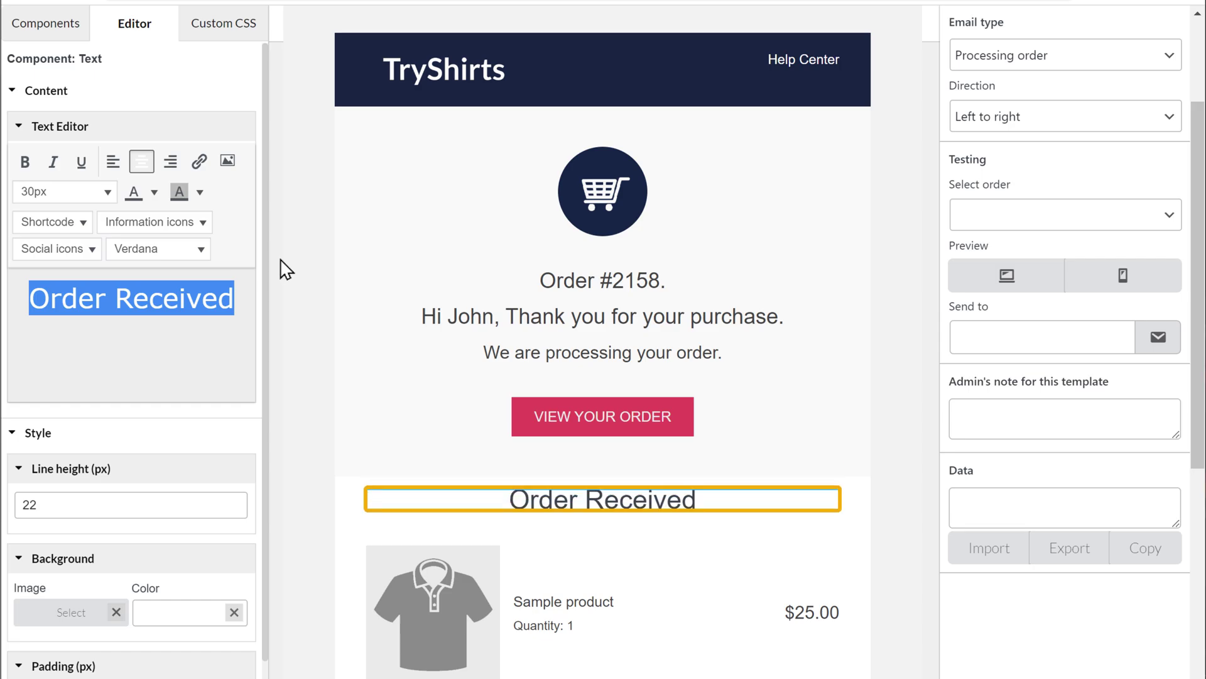
Step: Give the Order Received row a dark navy #182444 background
click(344, 490)
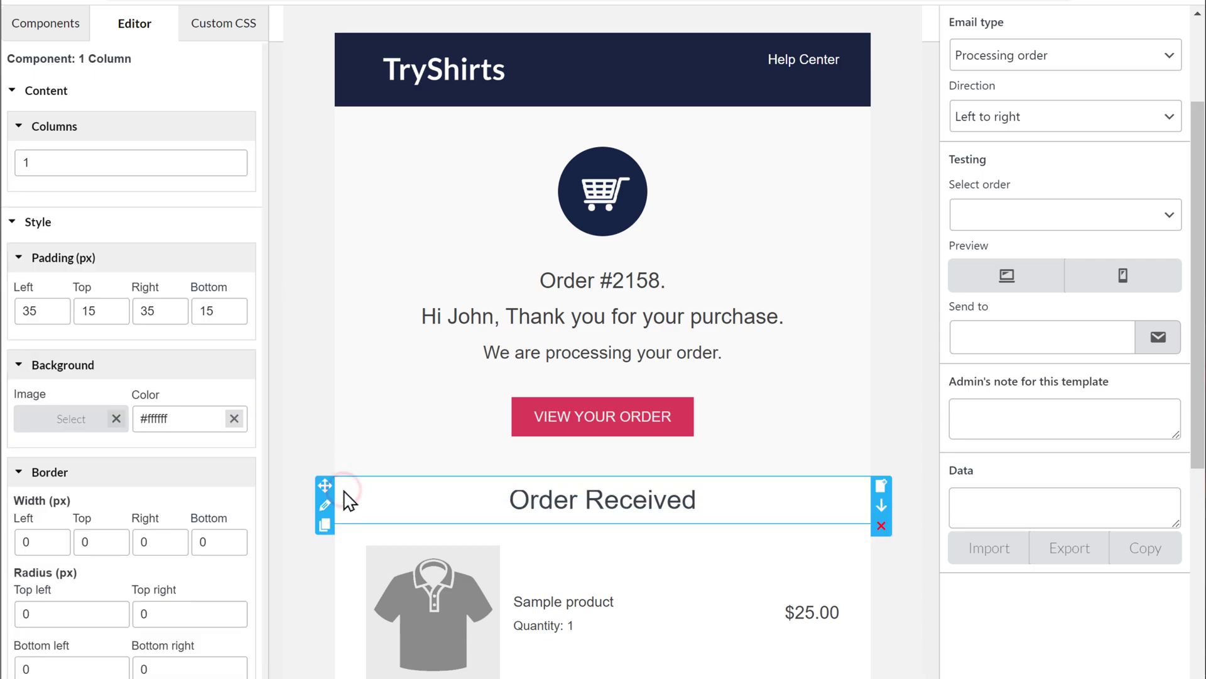
click(200, 420)
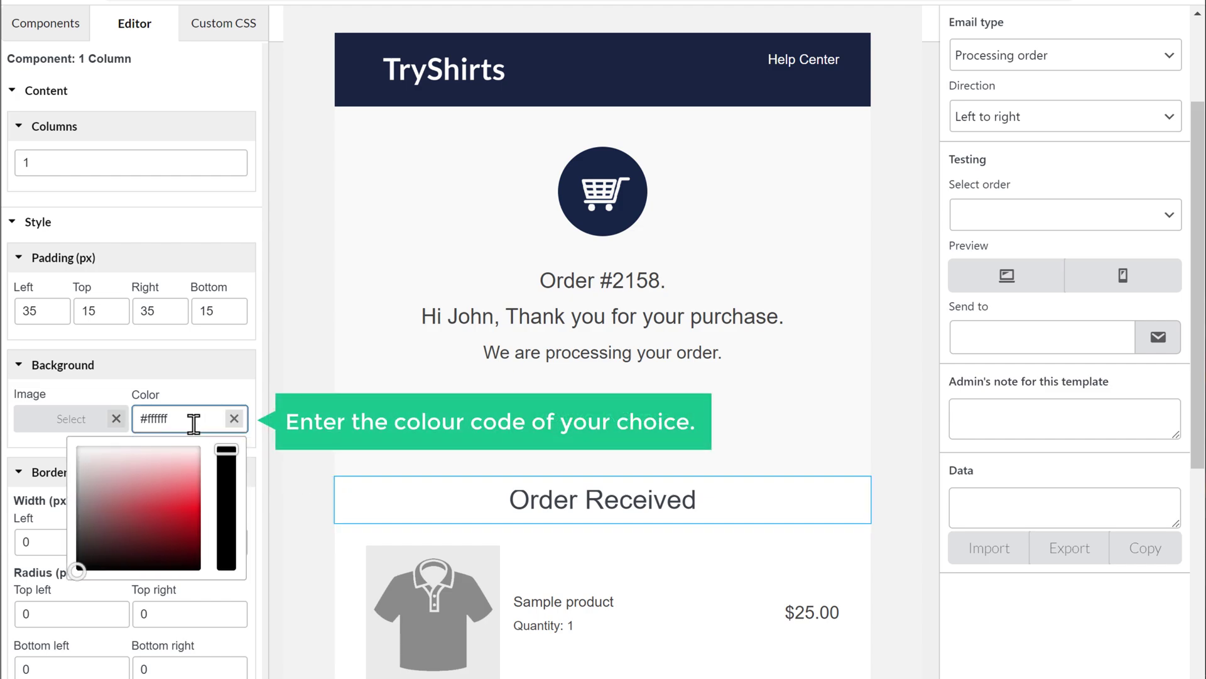
drag(191, 419, 141, 419)
text(#)
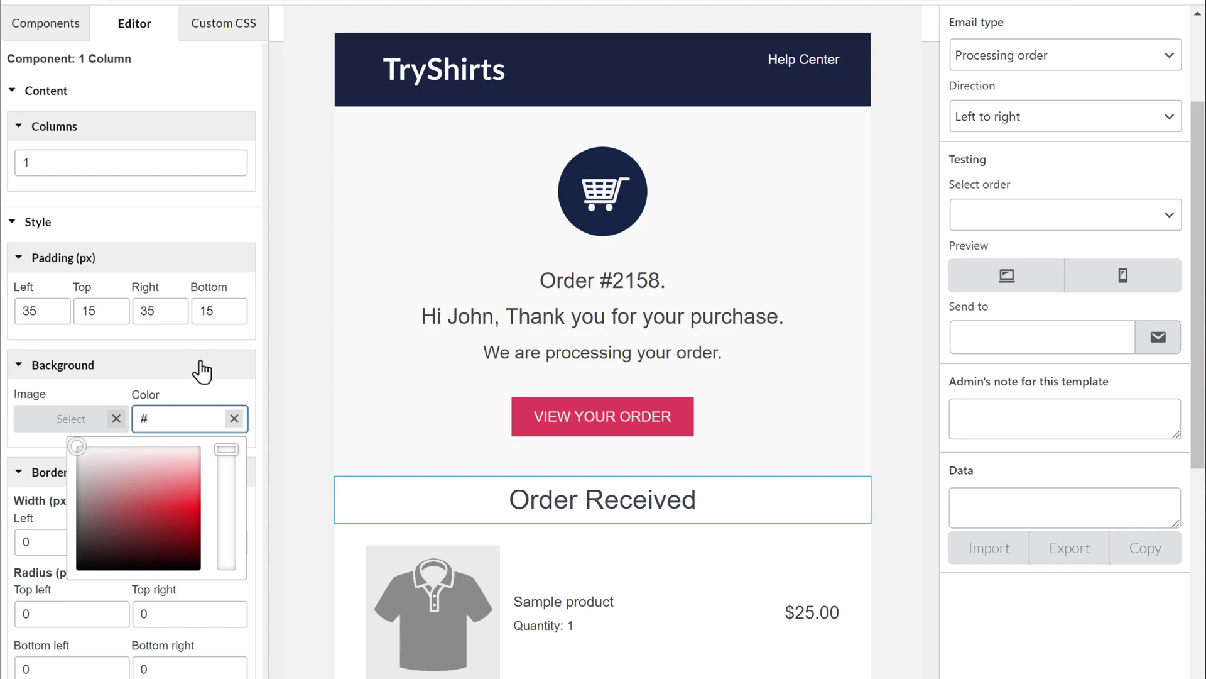
text(182444)
click(288, 424)
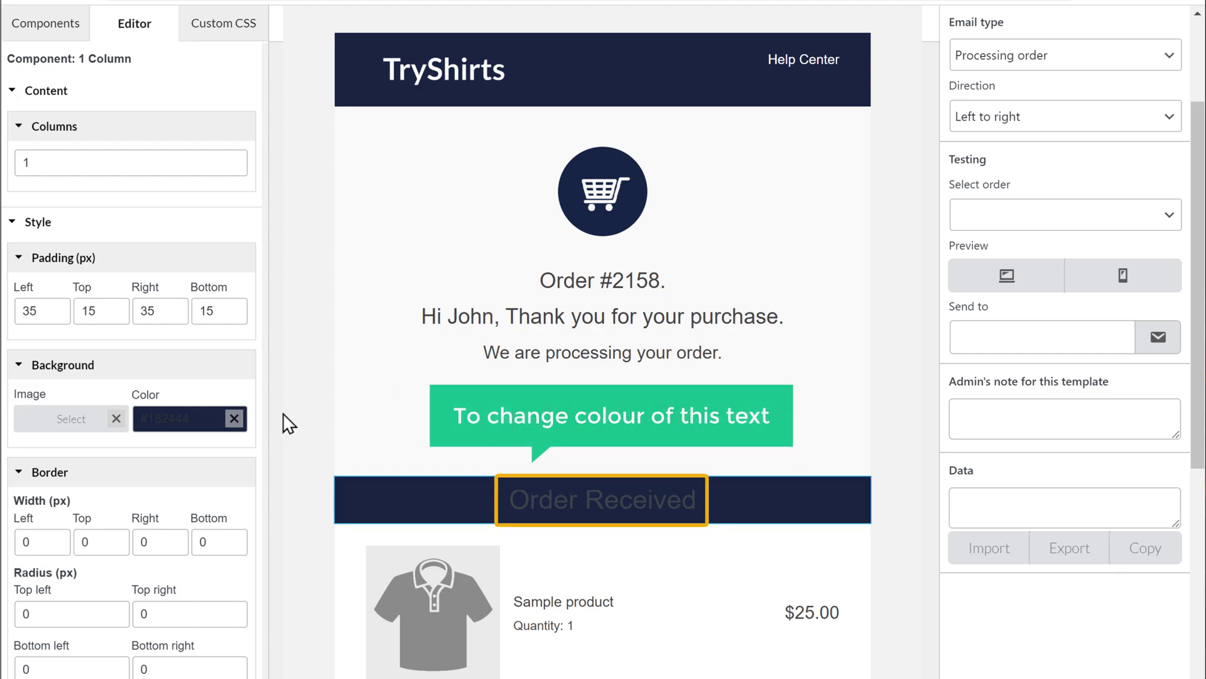
Step: Make the Order Received heading text white
click(443, 503)
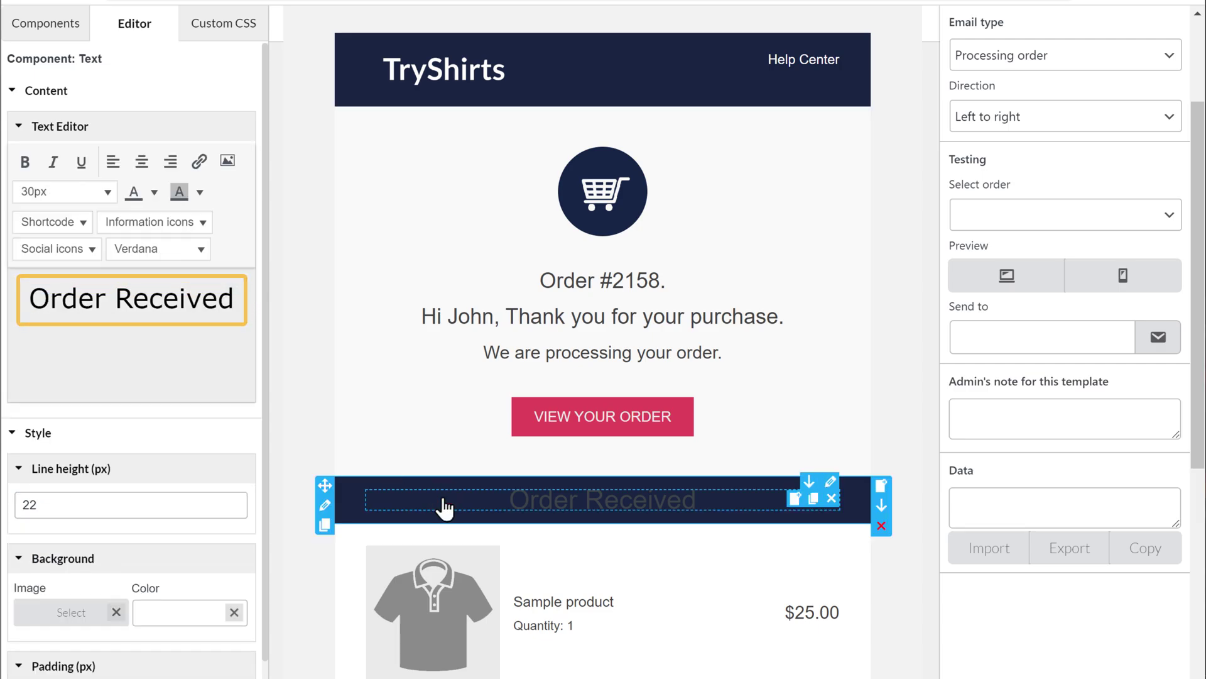
drag(29, 298, 232, 301)
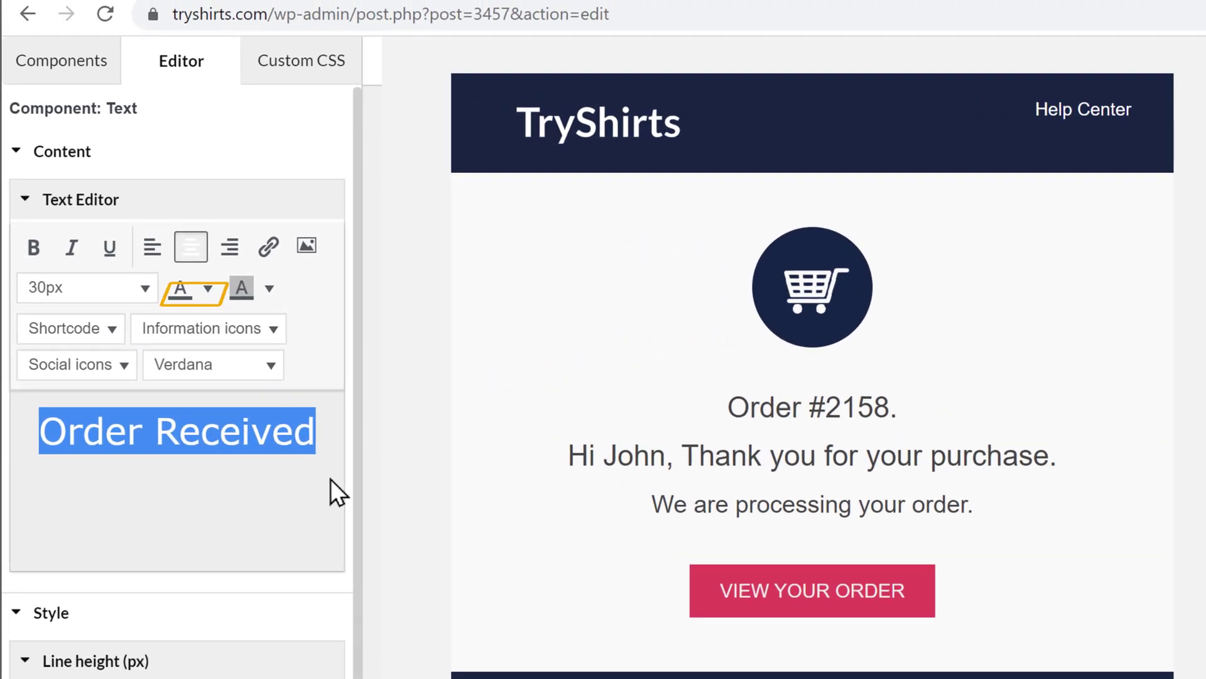
click(210, 293)
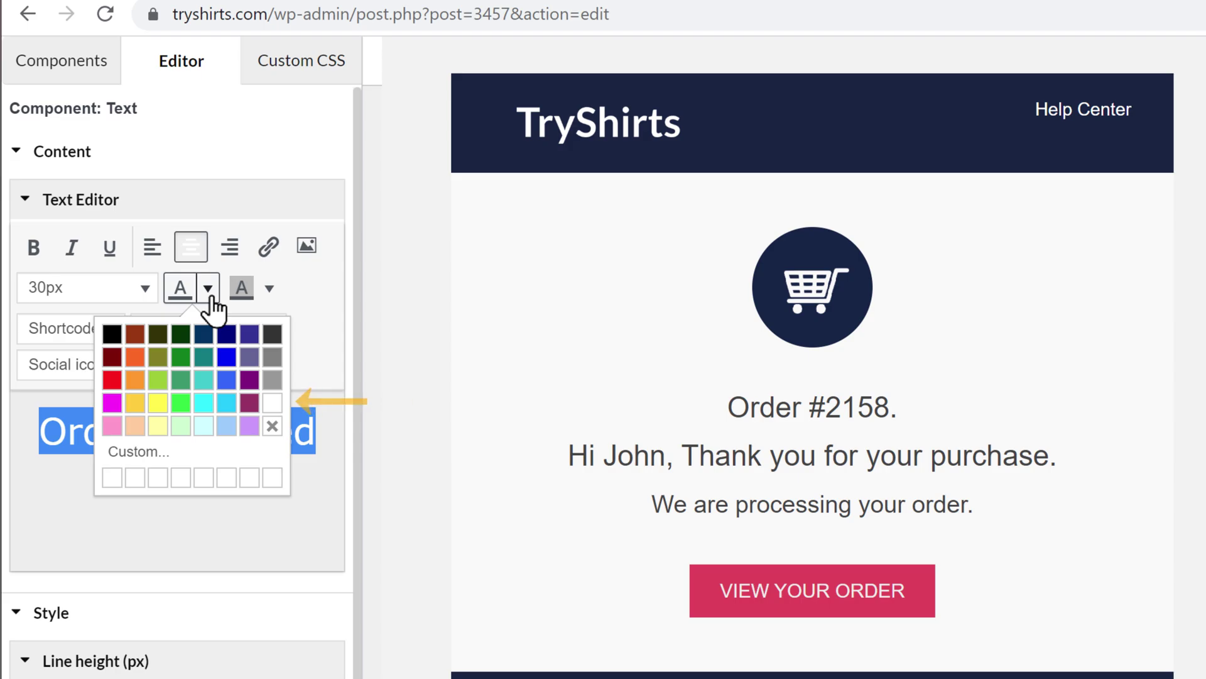
click(271, 403)
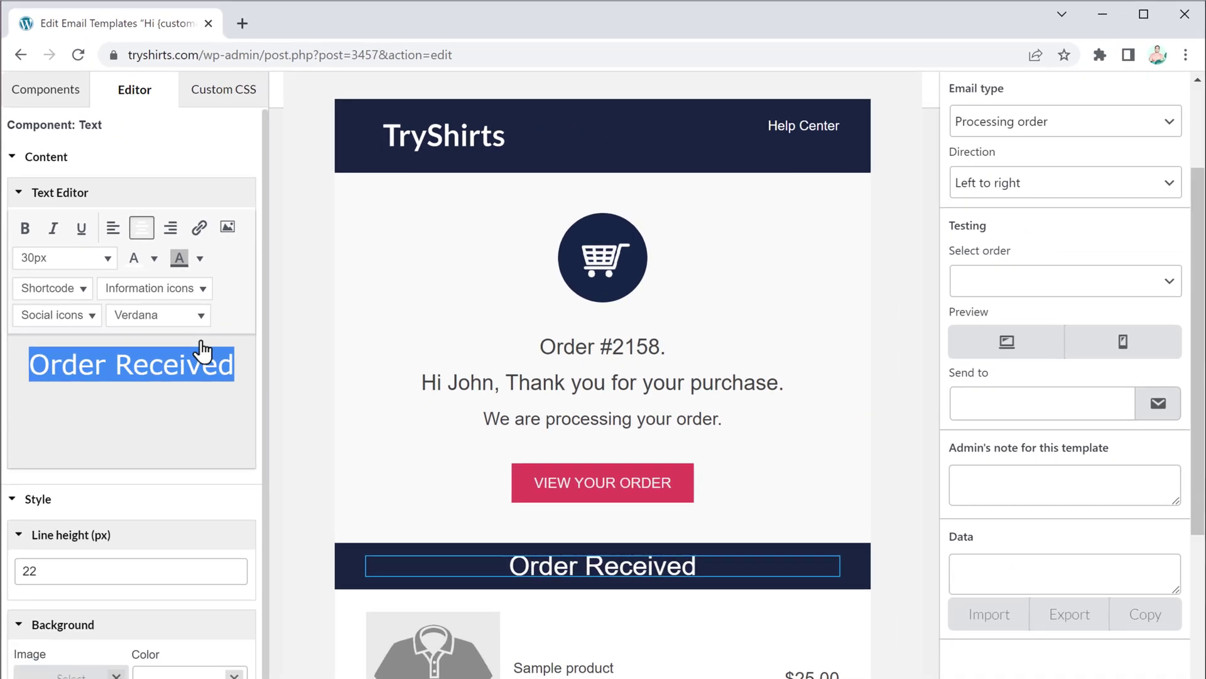
click(301, 405)
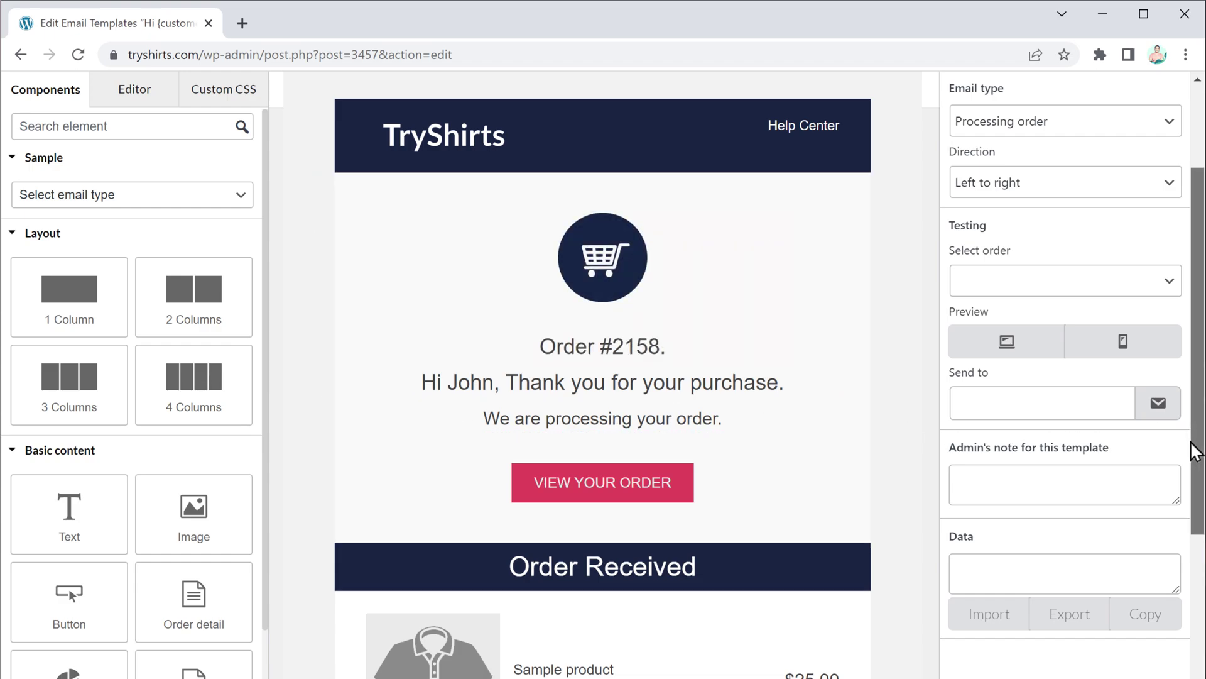
Step: Delete the Other plugin information section from the email
scroll(1196, 499, down, 3)
drag(1196, 499, 1195, 663)
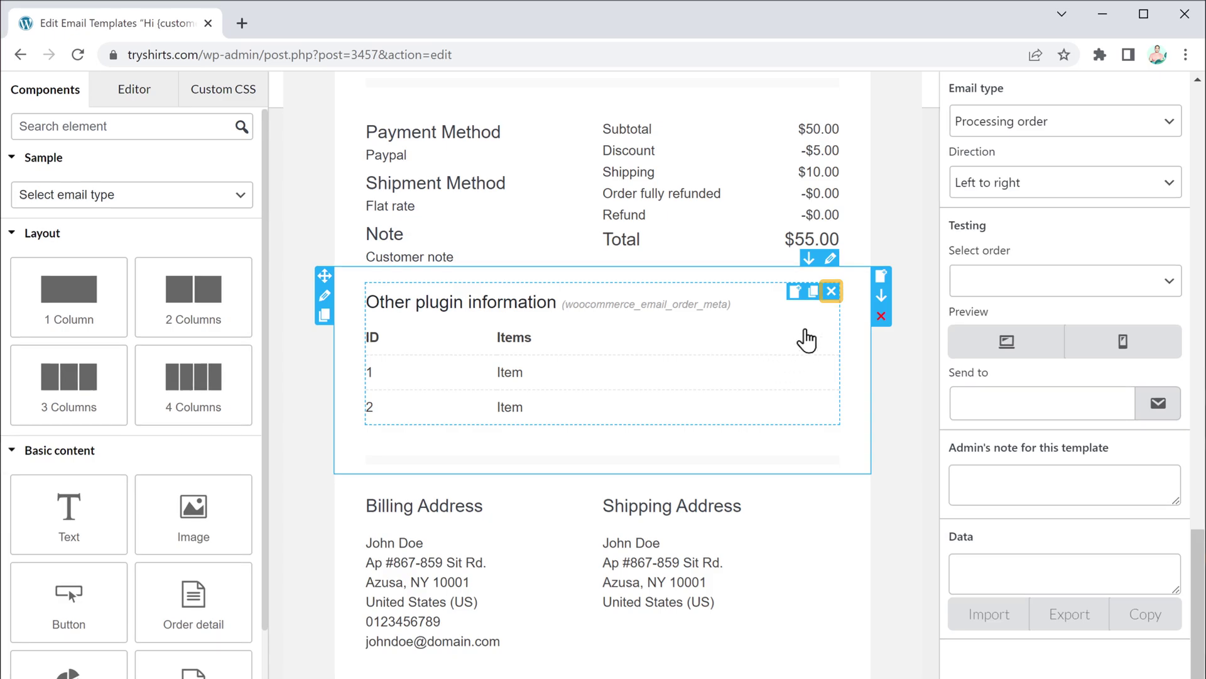
click(832, 292)
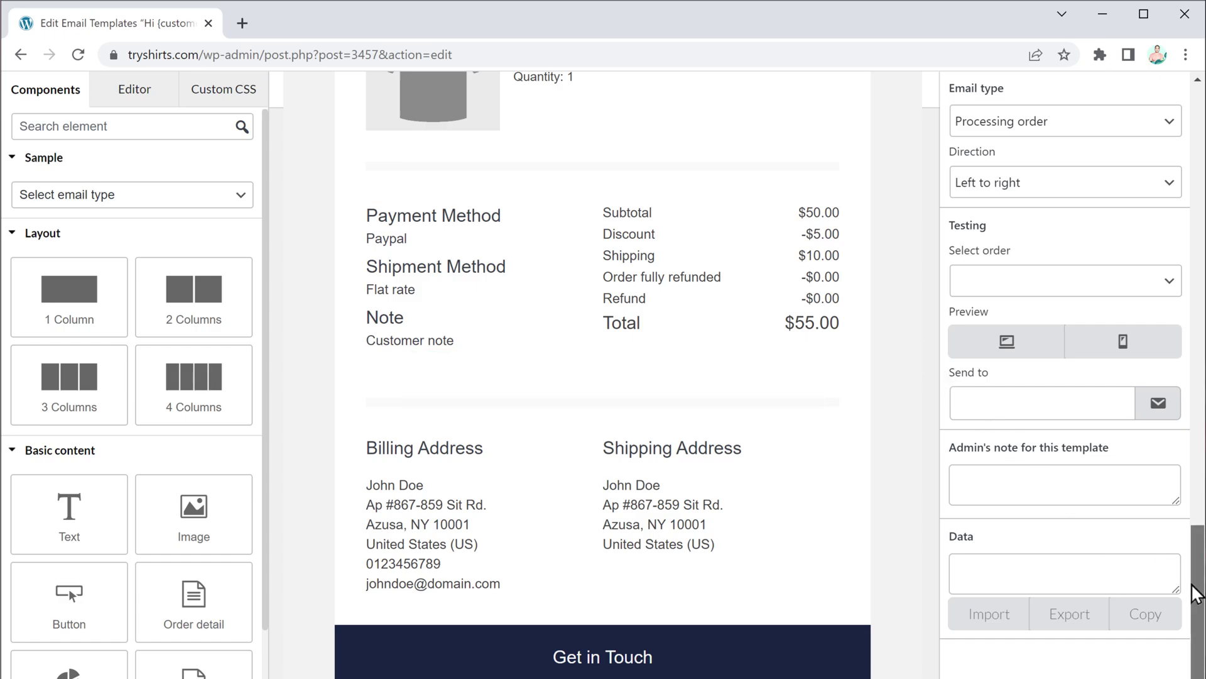
Step: Move the VIEW YOUR ORDER button below the order totals
scroll(1197, 549, up, 1)
drag(1197, 550, 1193, 413)
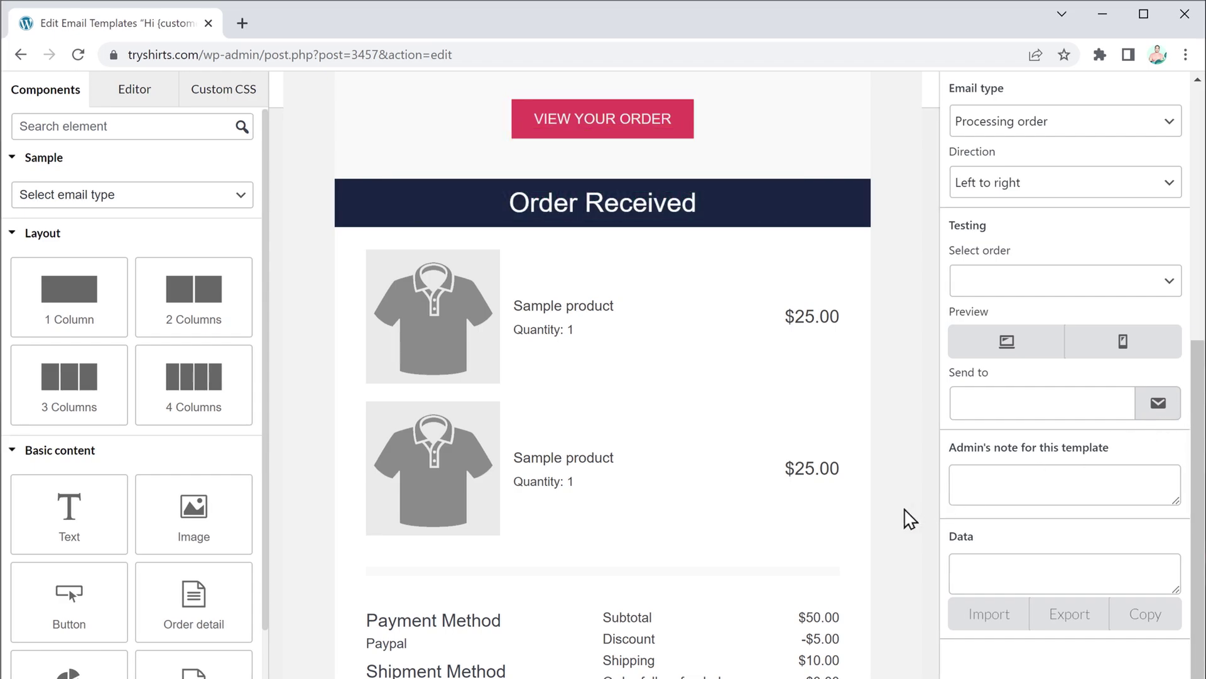
drag(714, 117, 577, 569)
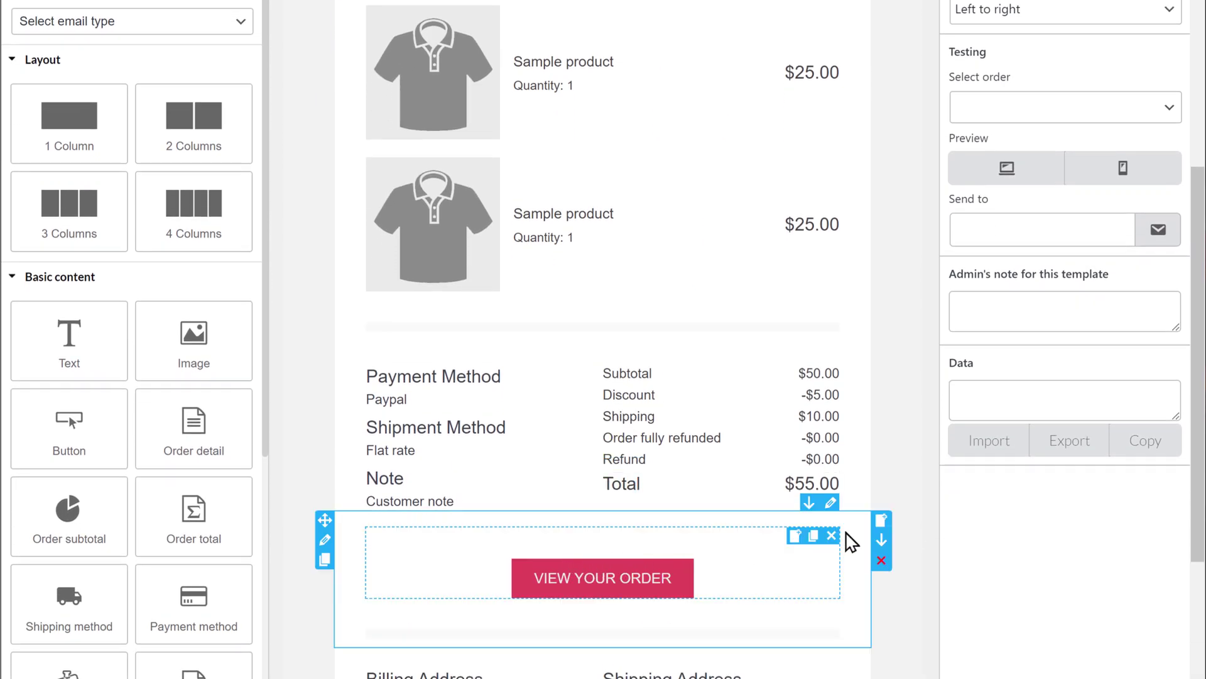
scroll(1198, 503, down, 6)
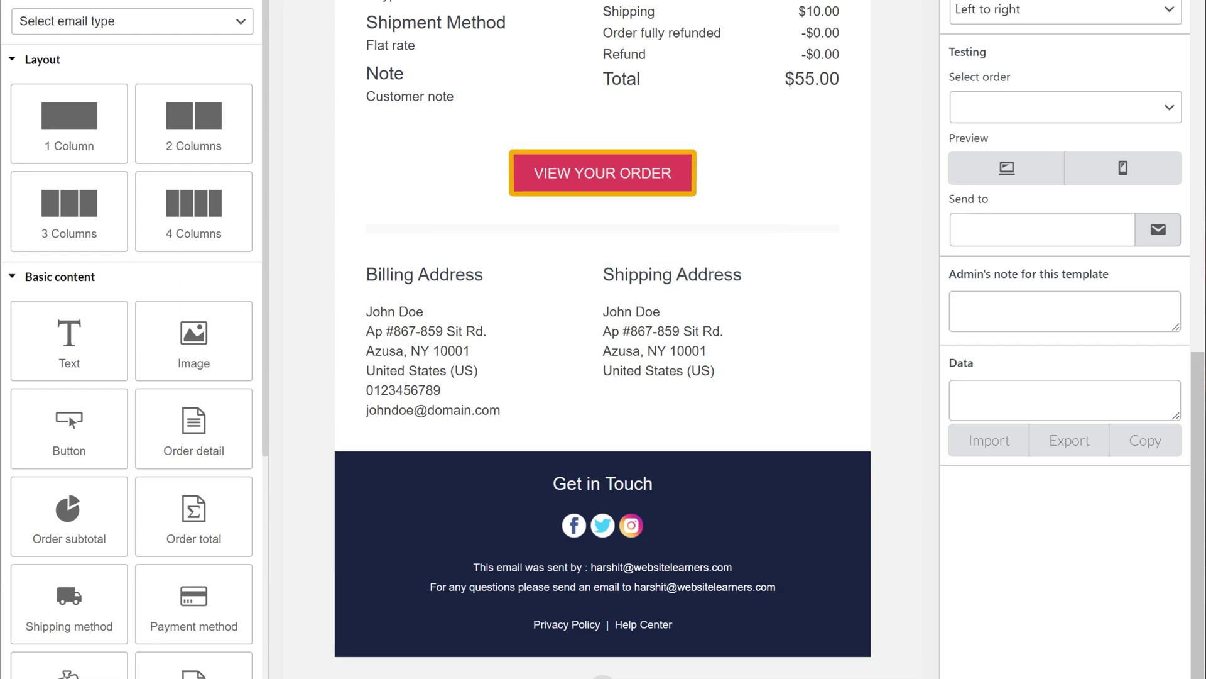
Step: Change the button label to 'Shop More Products'
click(671, 188)
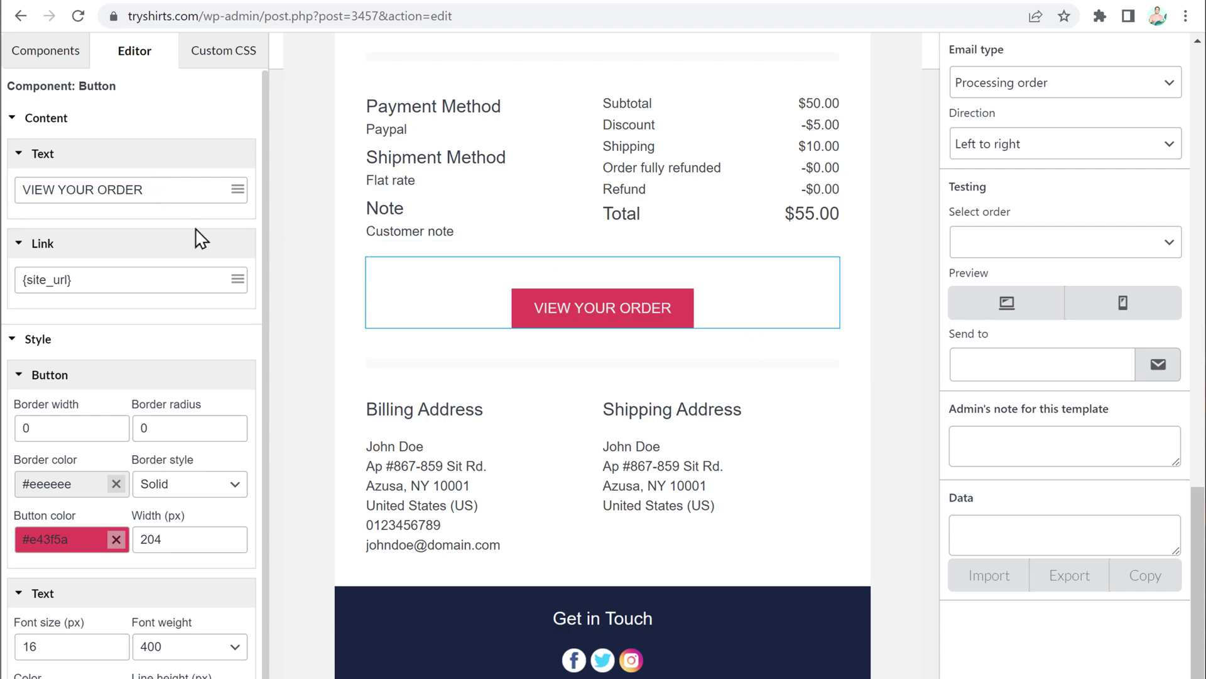
drag(19, 194, 146, 191)
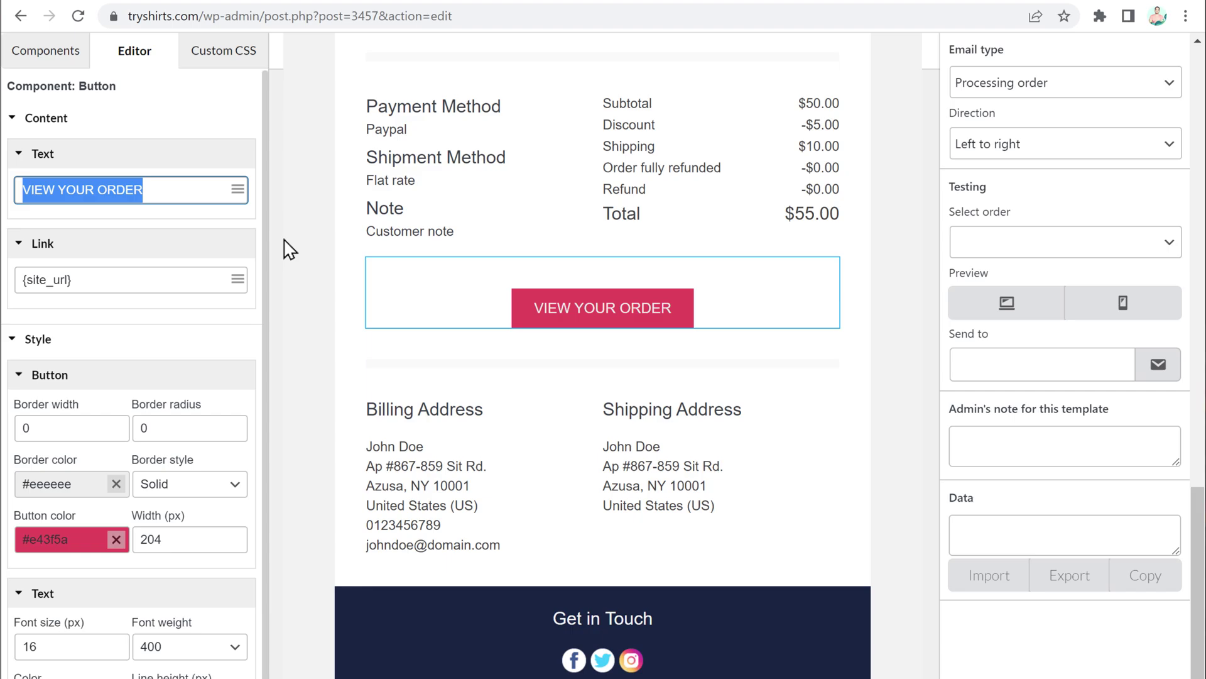
text(Shop More Products)
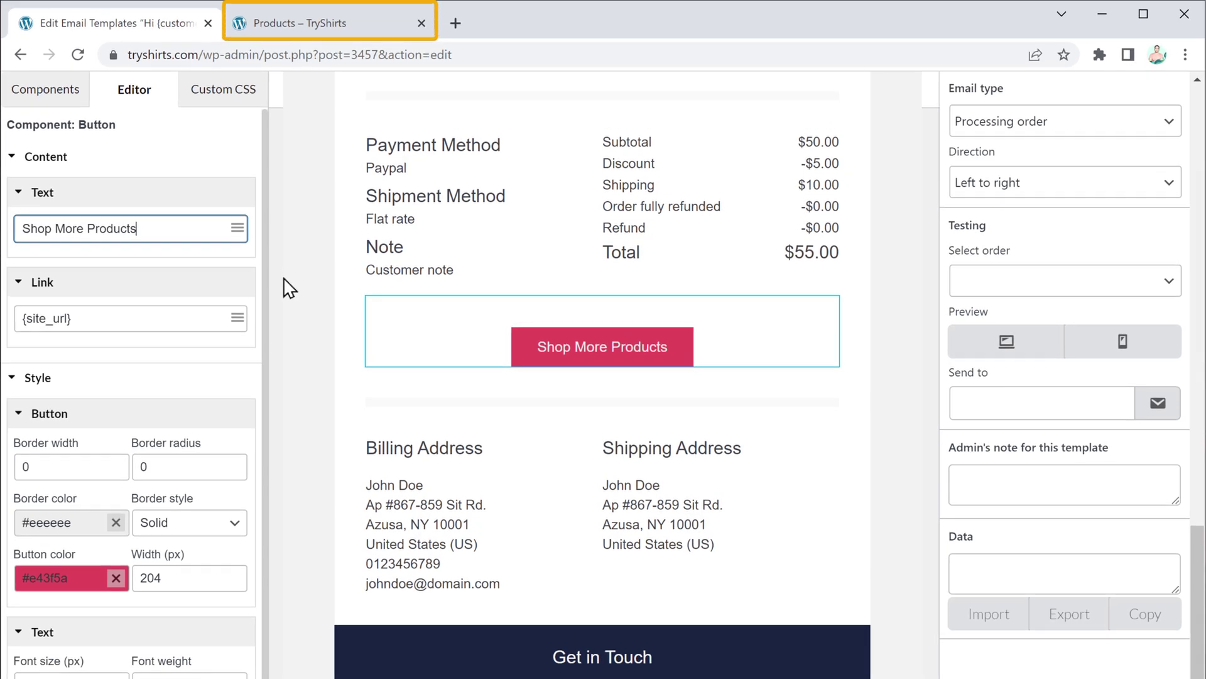
click(322, 30)
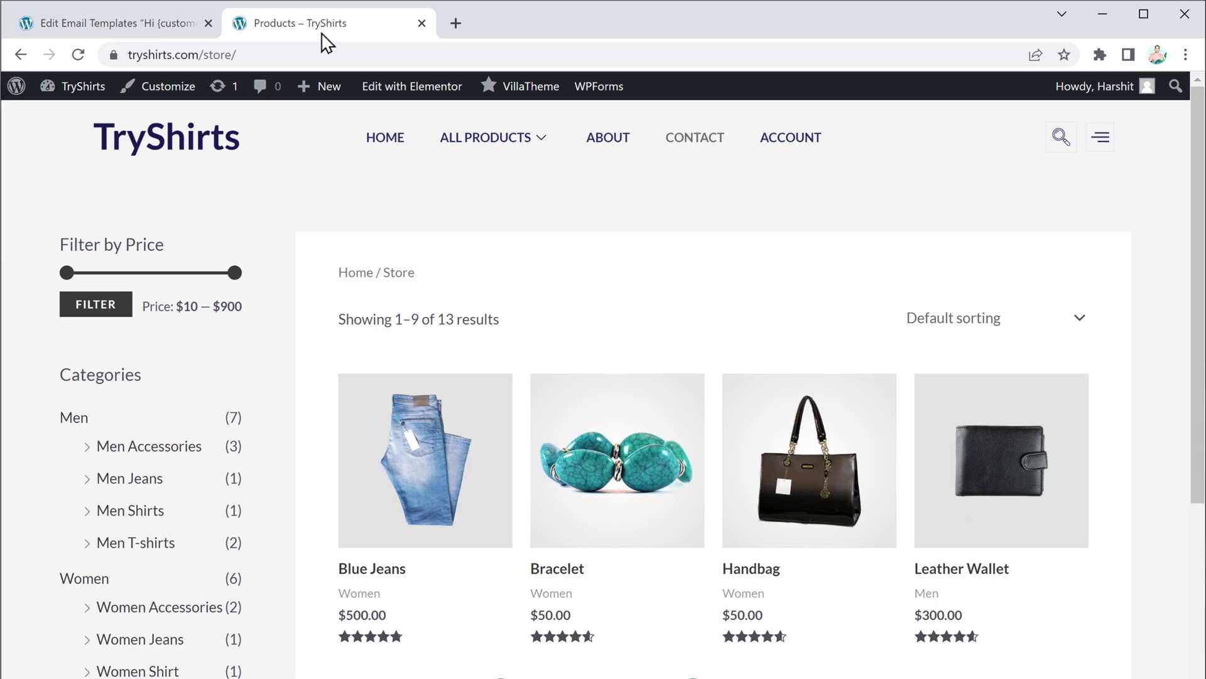
click(282, 53)
right_click(282, 53)
click(363, 171)
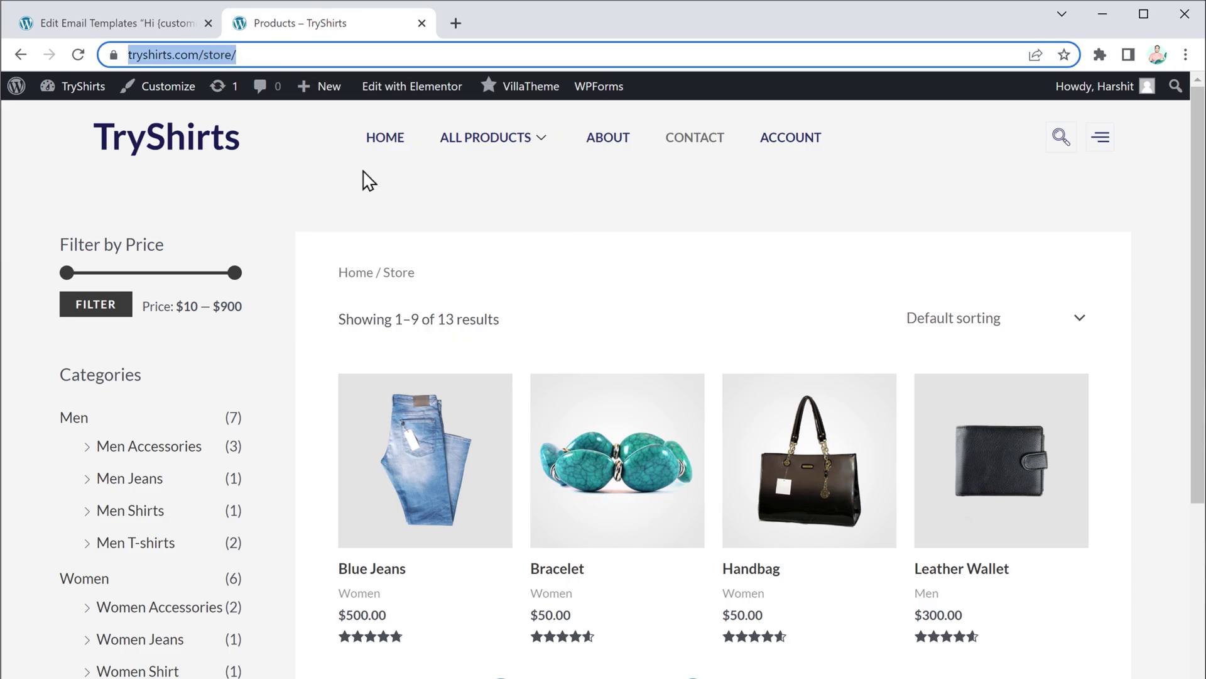
click(144, 25)
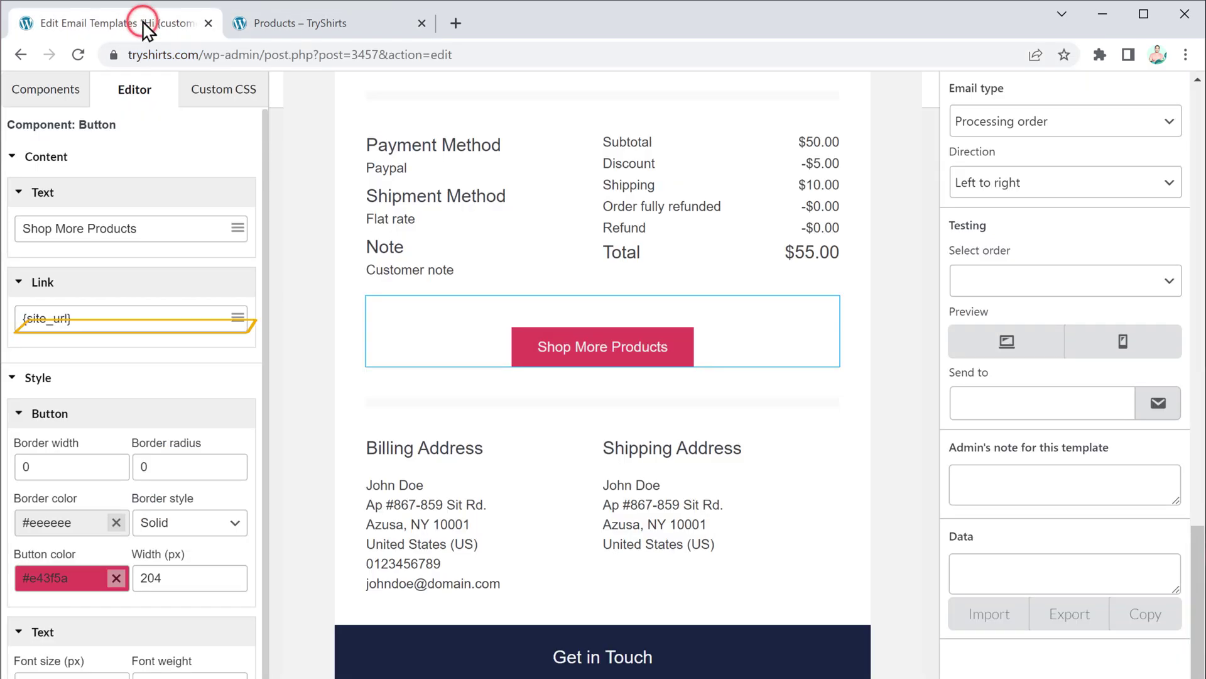
triple_click(81, 318)
right_click(81, 318)
click(157, 406)
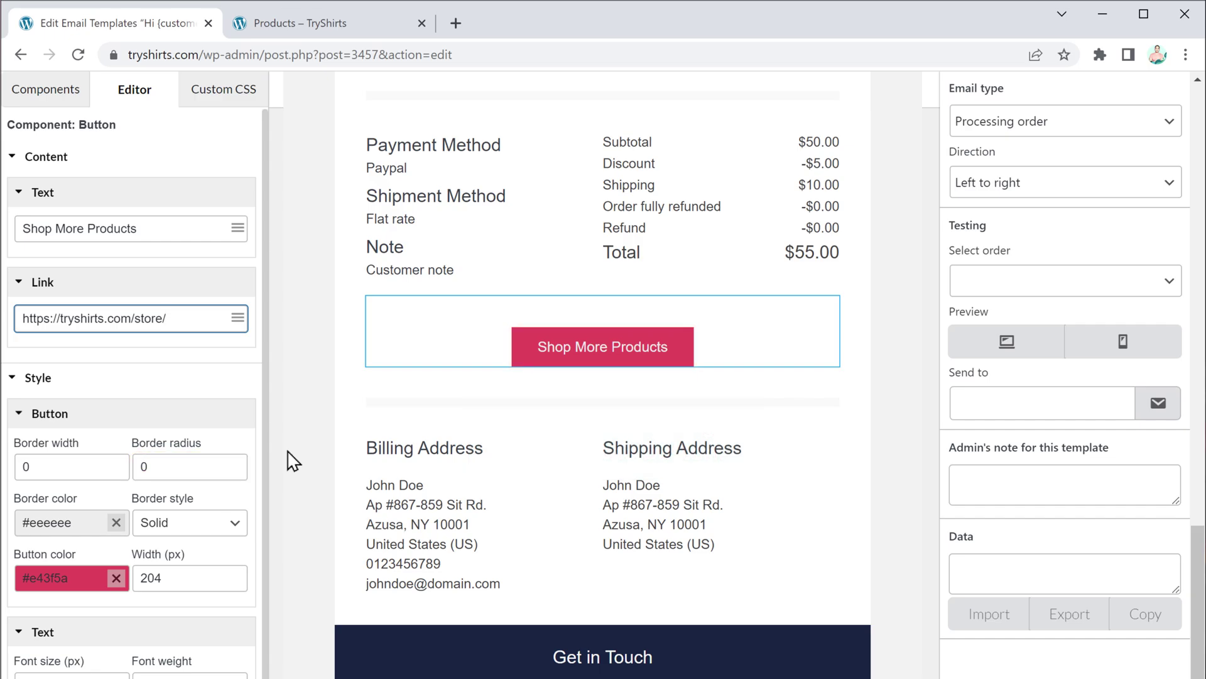
Step: Set button border radius to 30, paste the store's Facebook URL into the footer social icons, and save
click(161, 466)
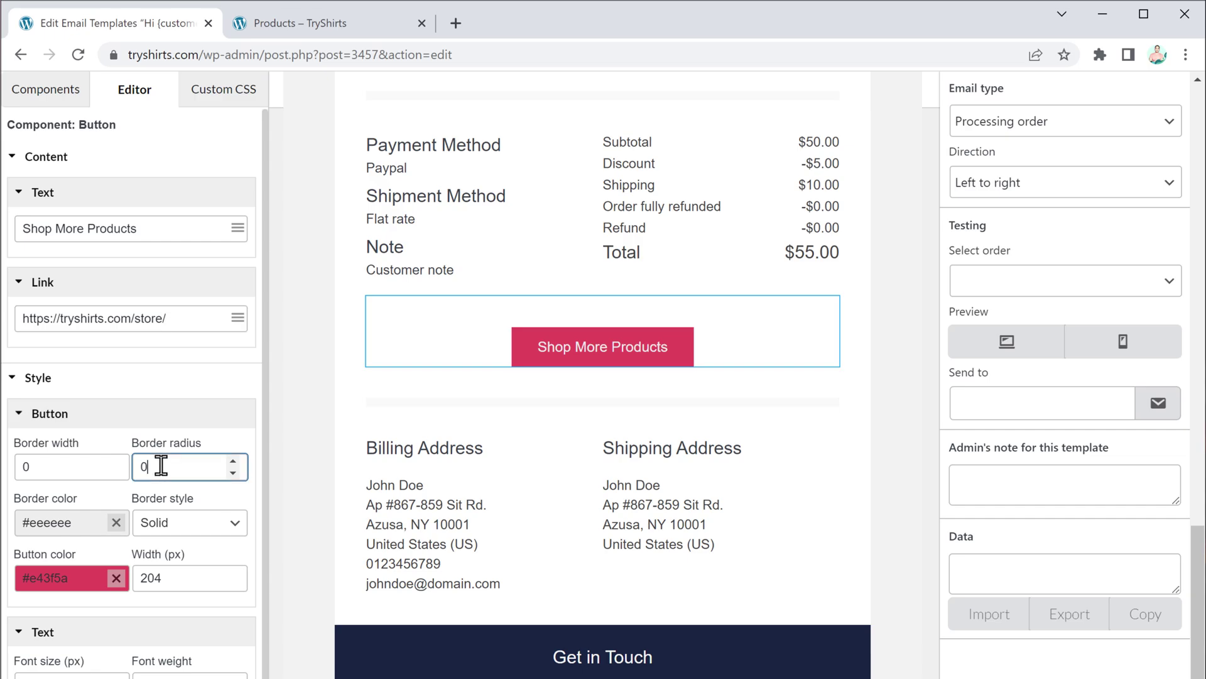
text(30)
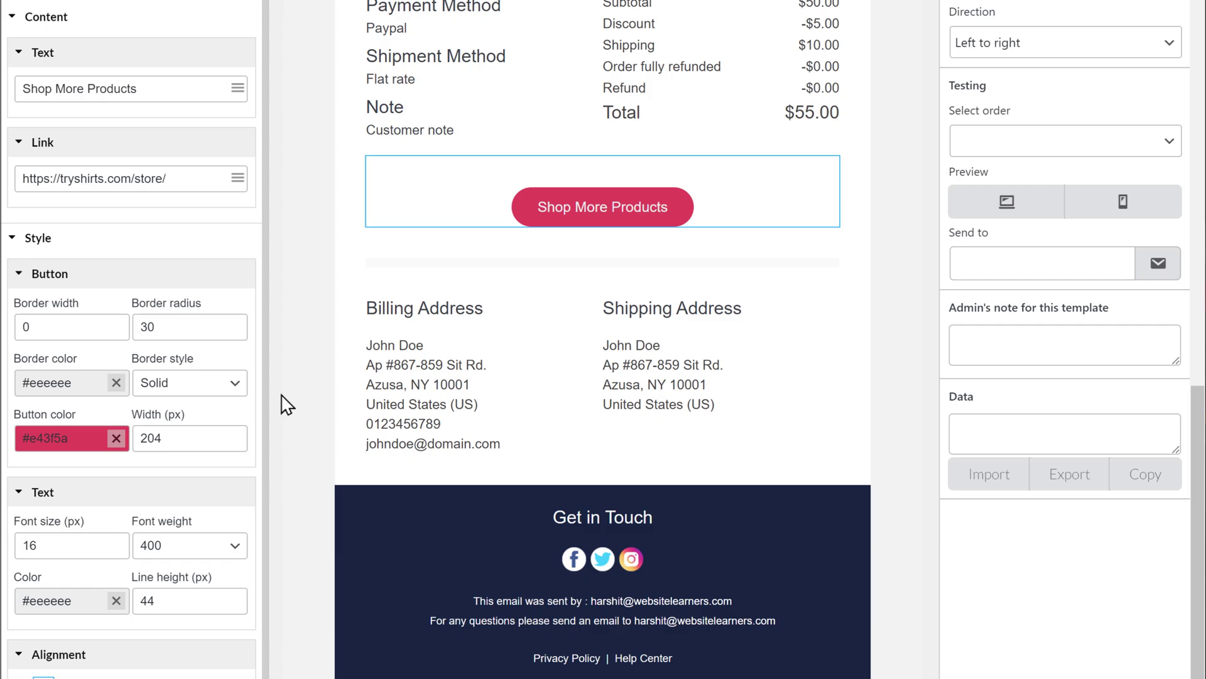
click(542, 558)
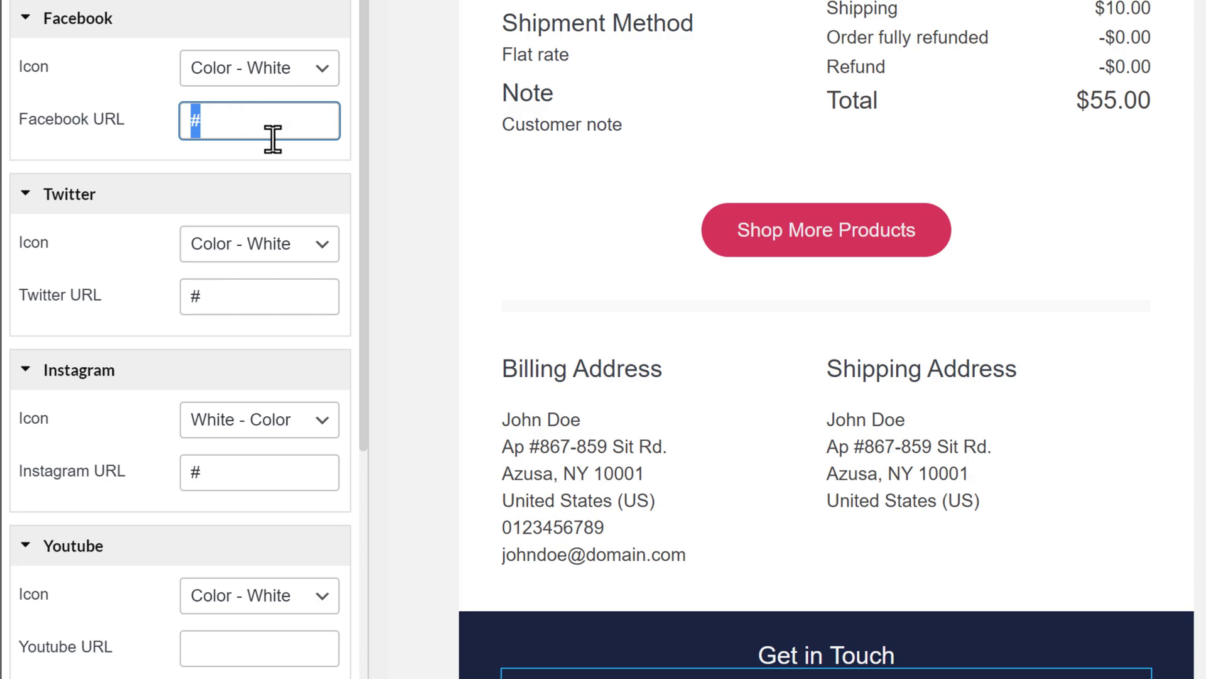
key(ctrl+v)
click(420, 231)
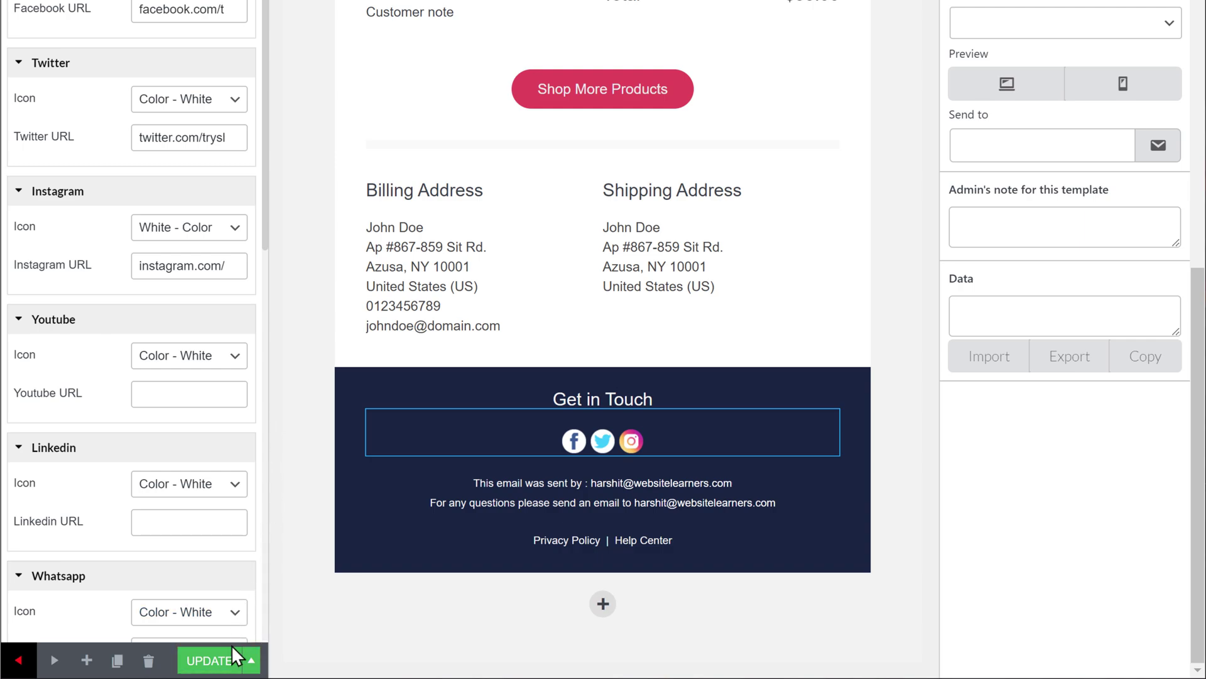
click(216, 668)
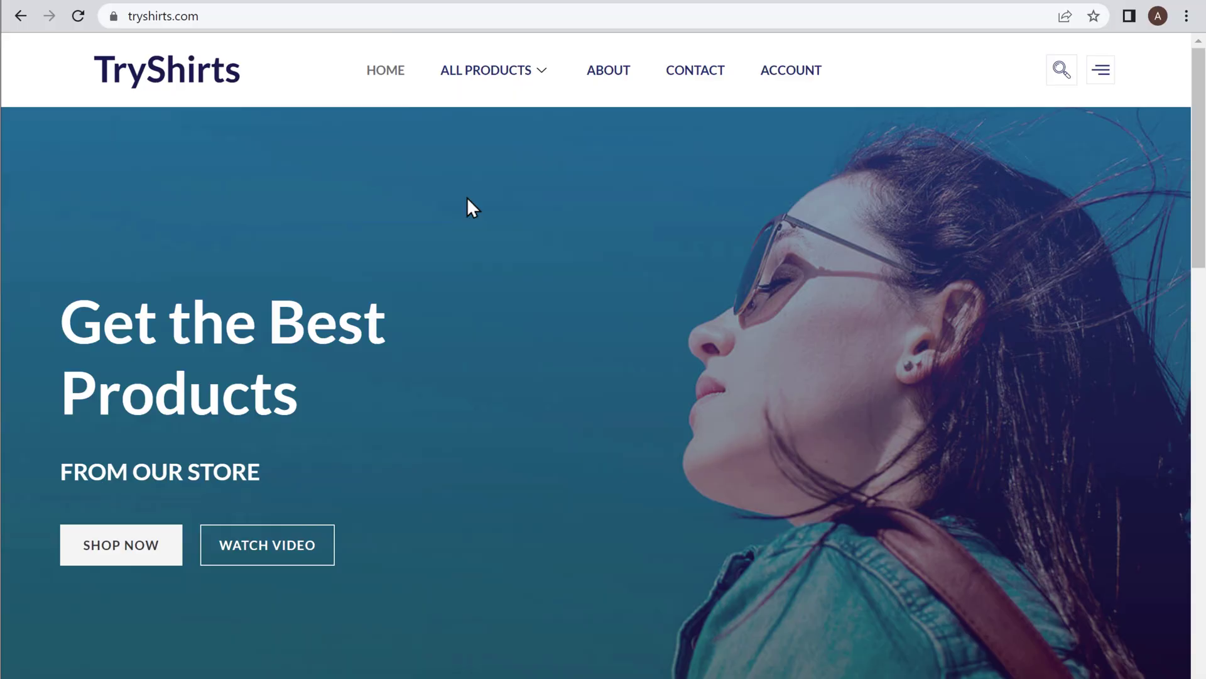
Step: Place a cash-on-delivery test order for one $50.00 Bracelet from ALL PRODUCTS
click(496, 80)
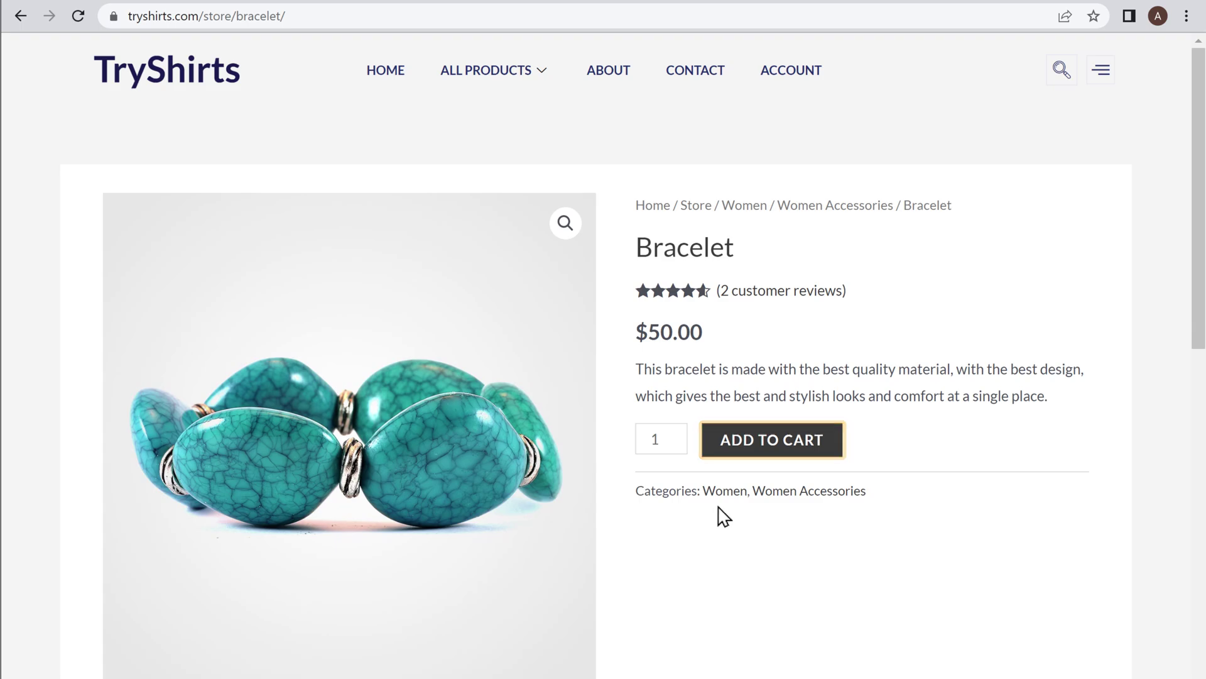
click(766, 446)
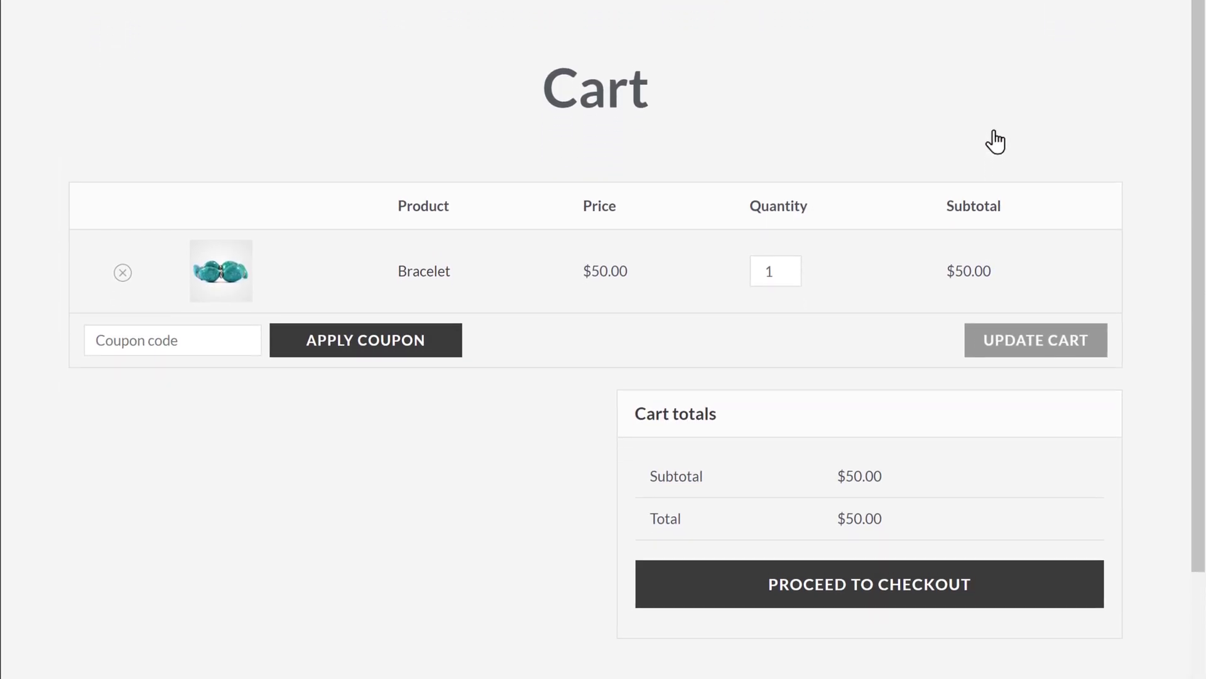
click(868, 592)
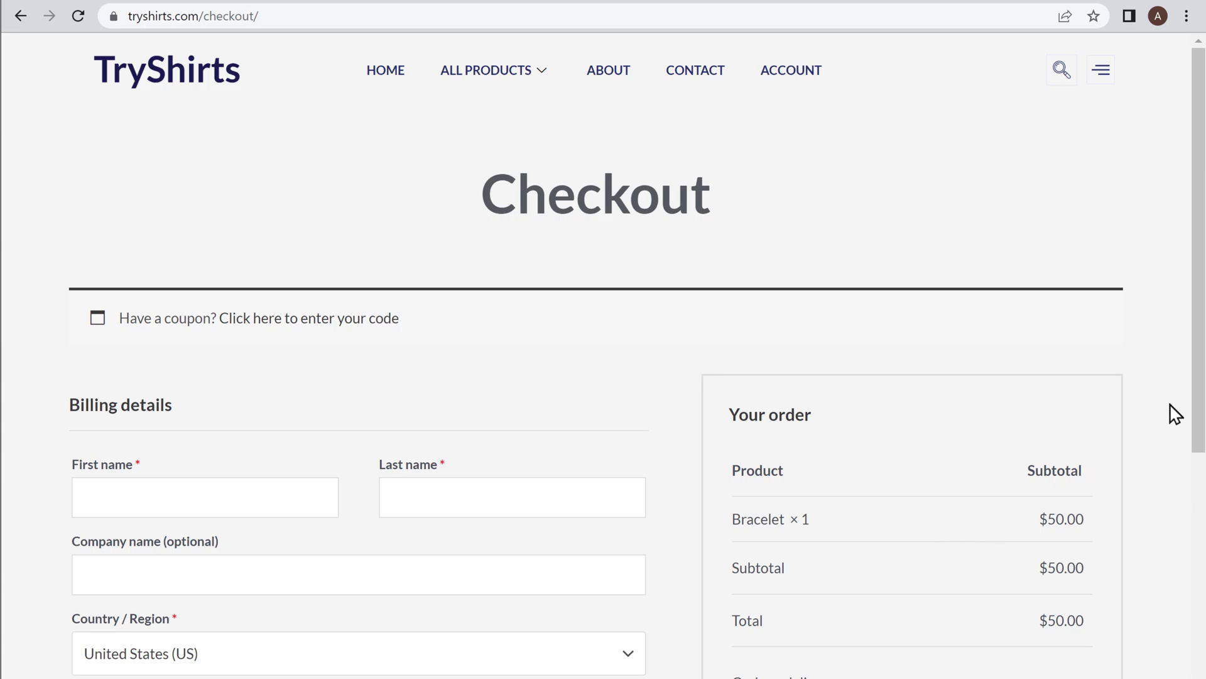
scroll(1176, 414, down, 5)
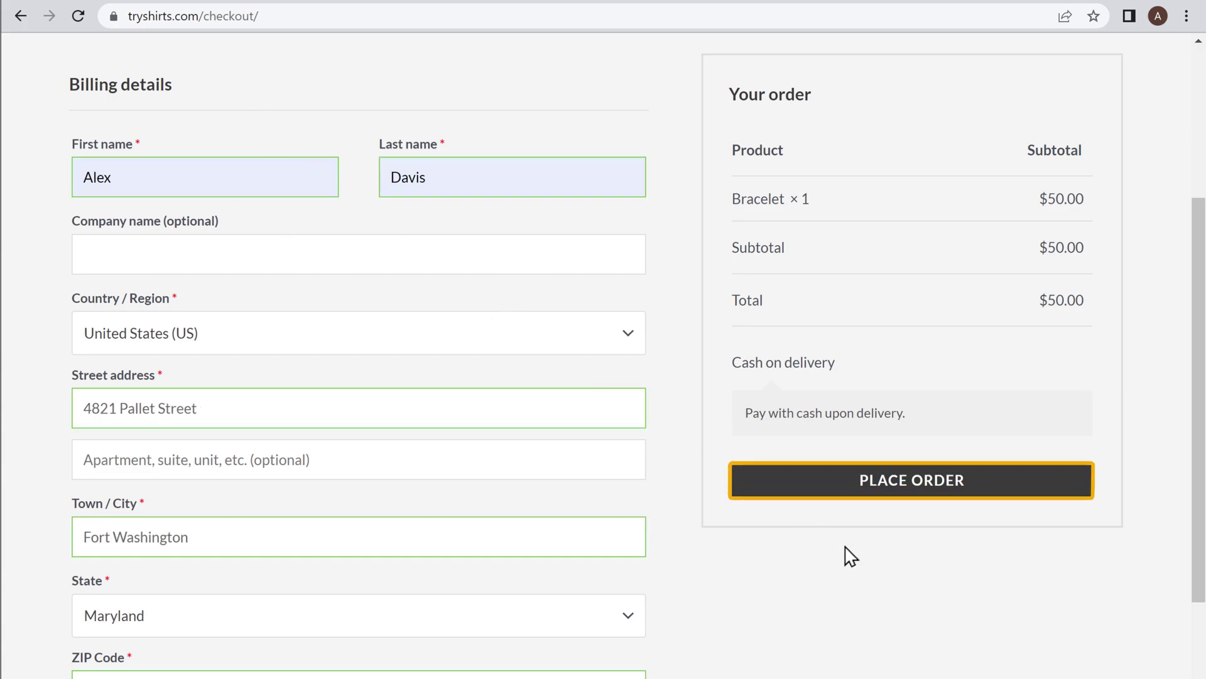
click(914, 492)
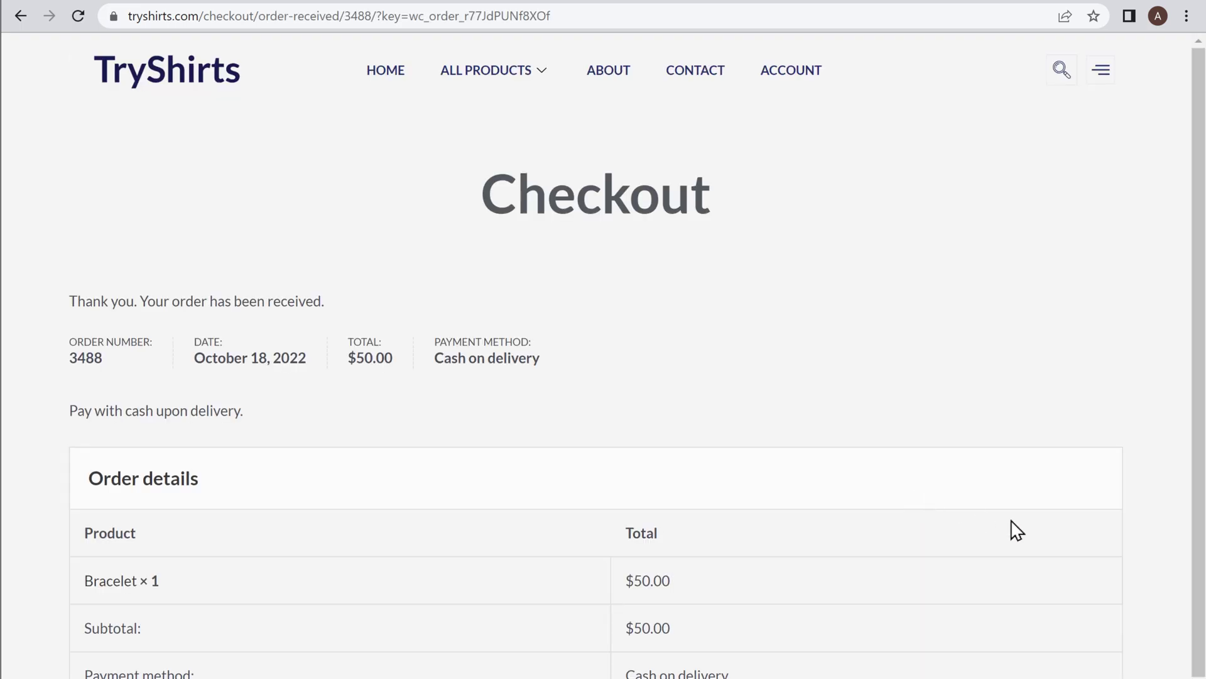
click(1195, 638)
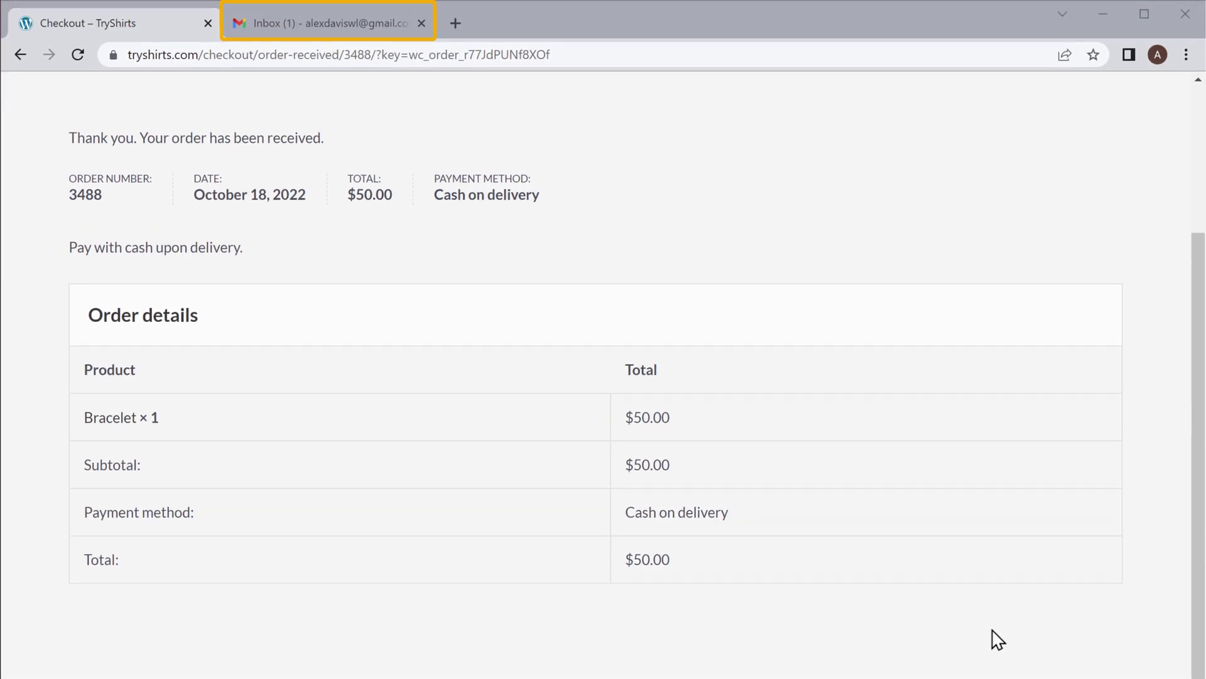
Step: Open the tryshirts.com order email and follow its Shop More Products link to the products page
click(320, 34)
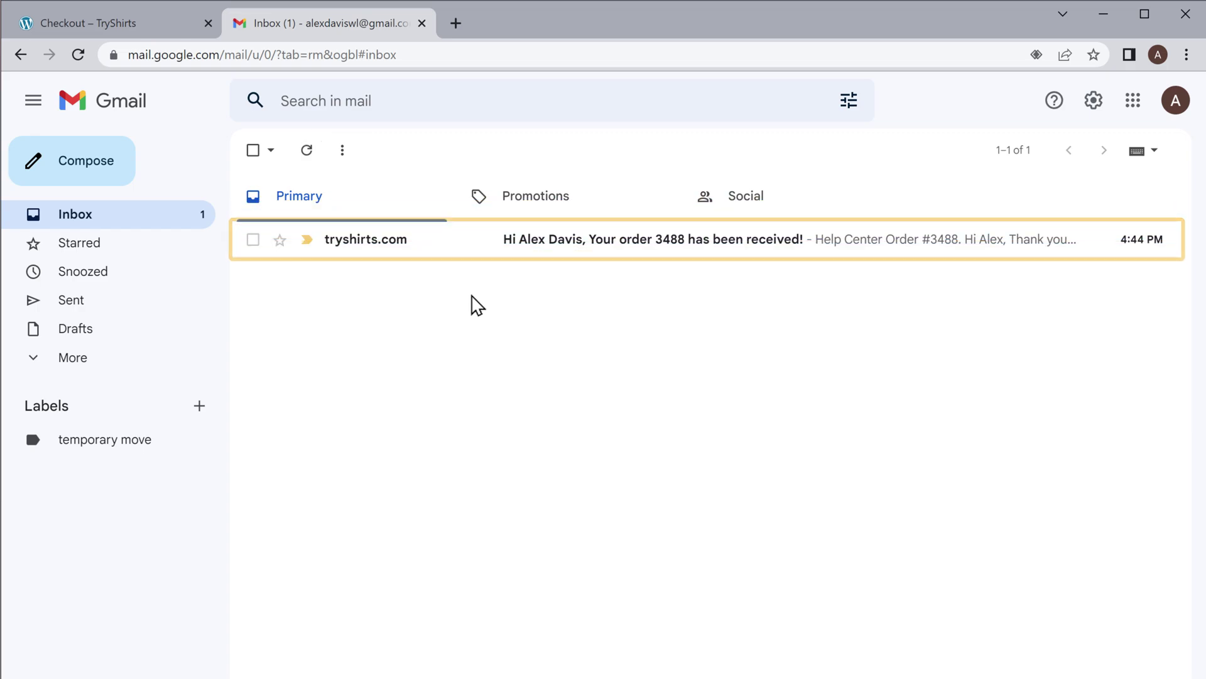
click(464, 250)
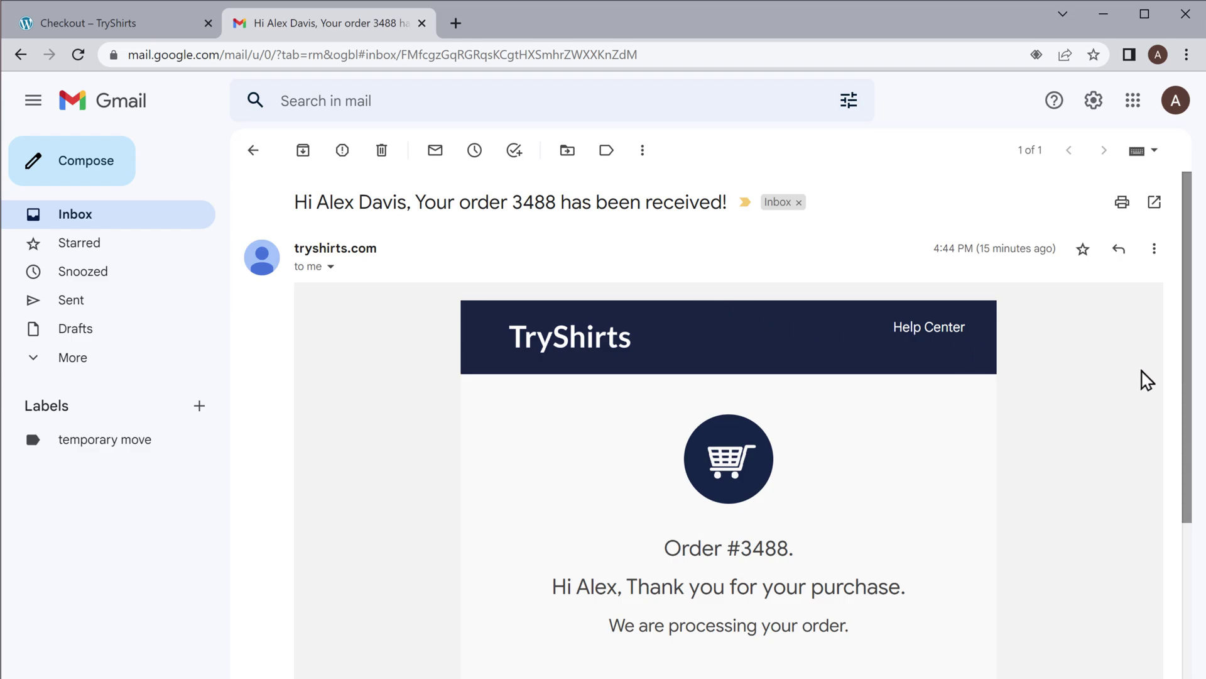
drag(1184, 381, 1194, 477)
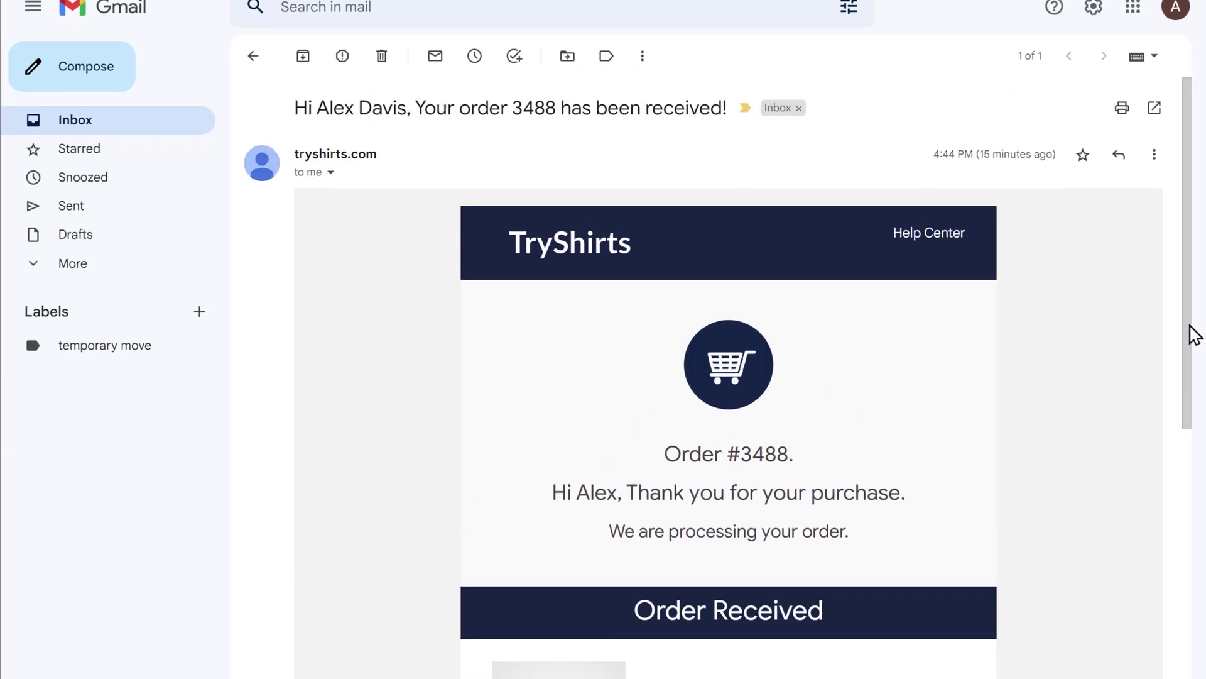
drag(1193, 314, 1197, 548)
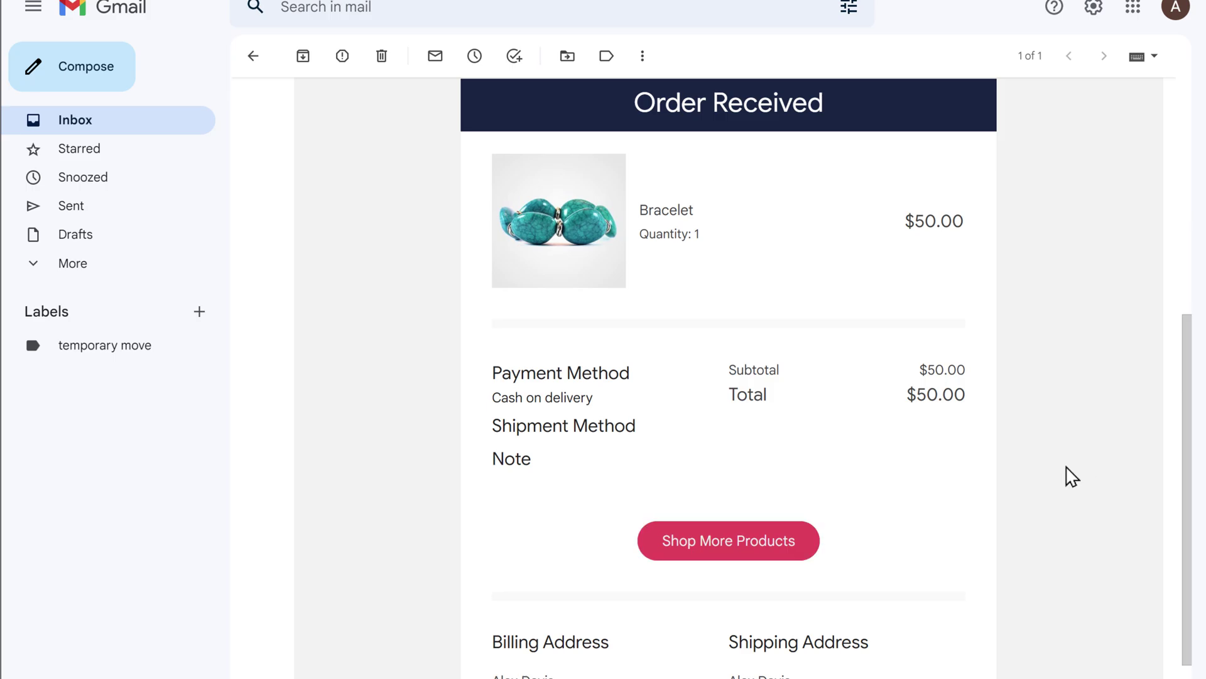
click(725, 541)
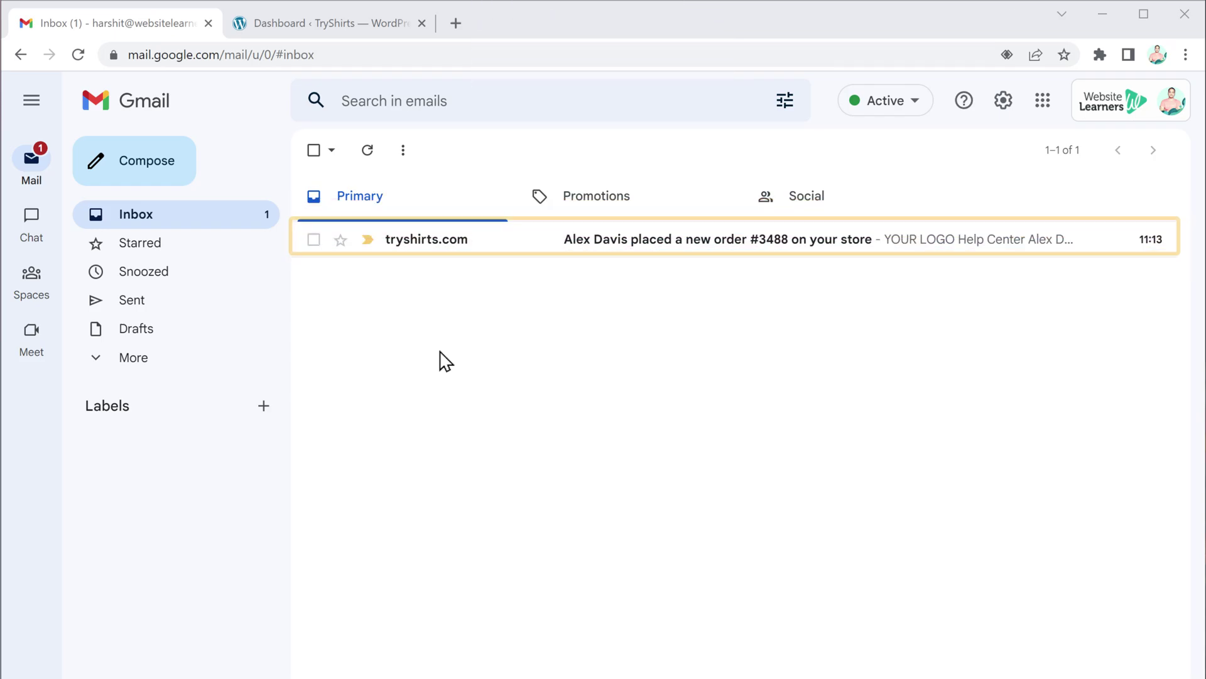
Step: Open the tryshirts.com new-order notification and read through its $50.00 order details
click(496, 251)
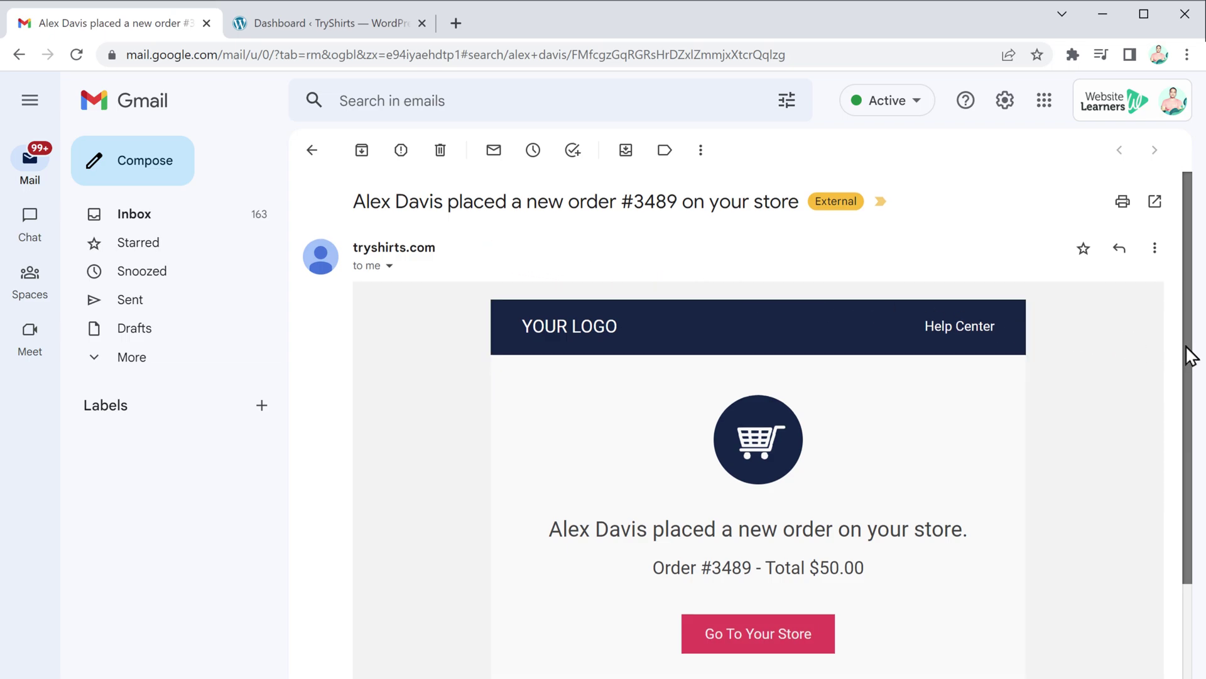
drag(1190, 348, 1189, 624)
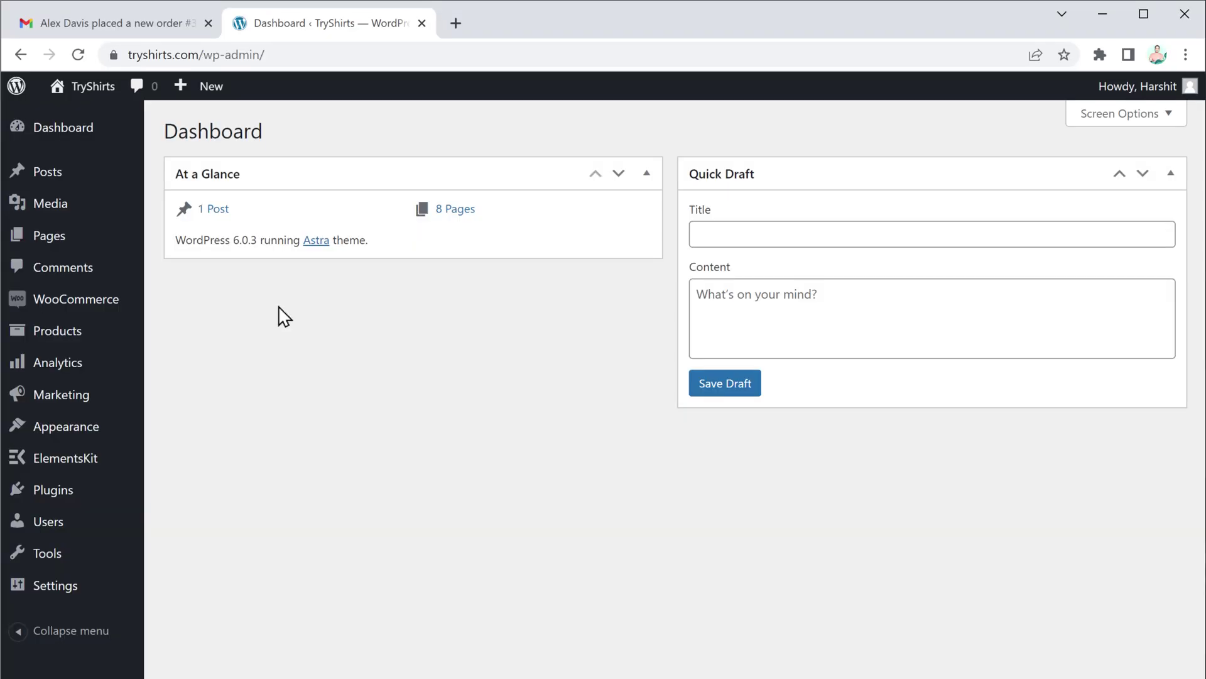
Step: Scroll through the WooCommerce Emails notification list and its template-customize options
mouse_move(74, 309)
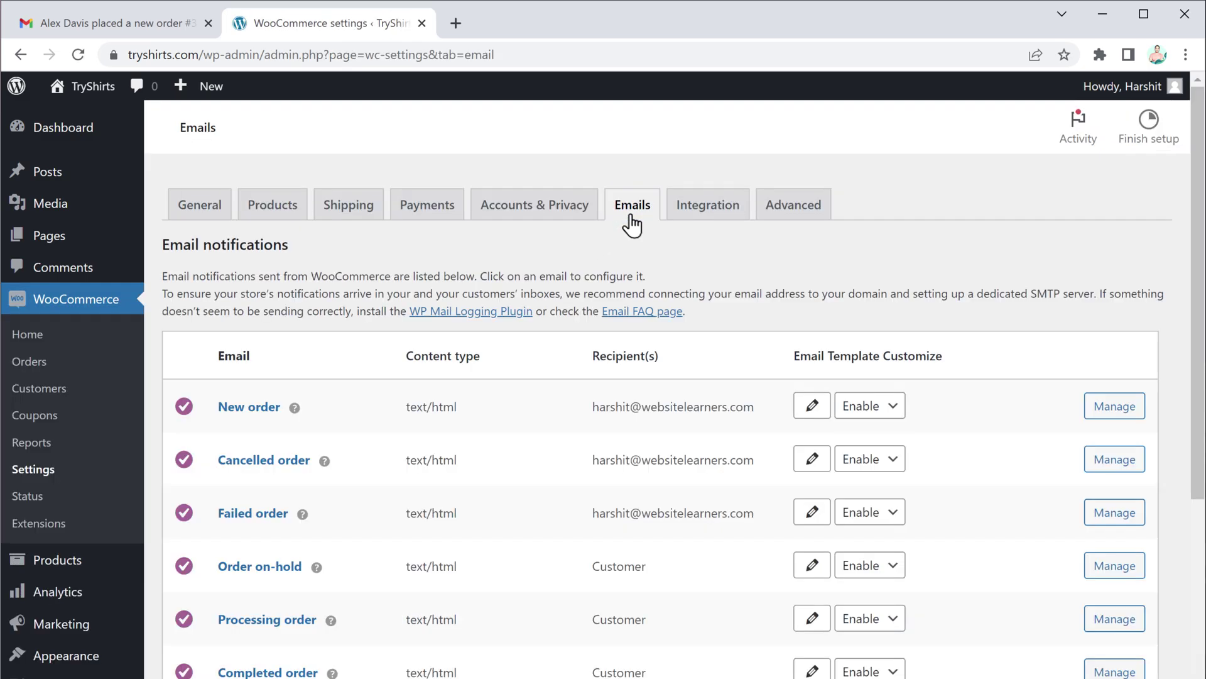
drag(1198, 310, 1196, 380)
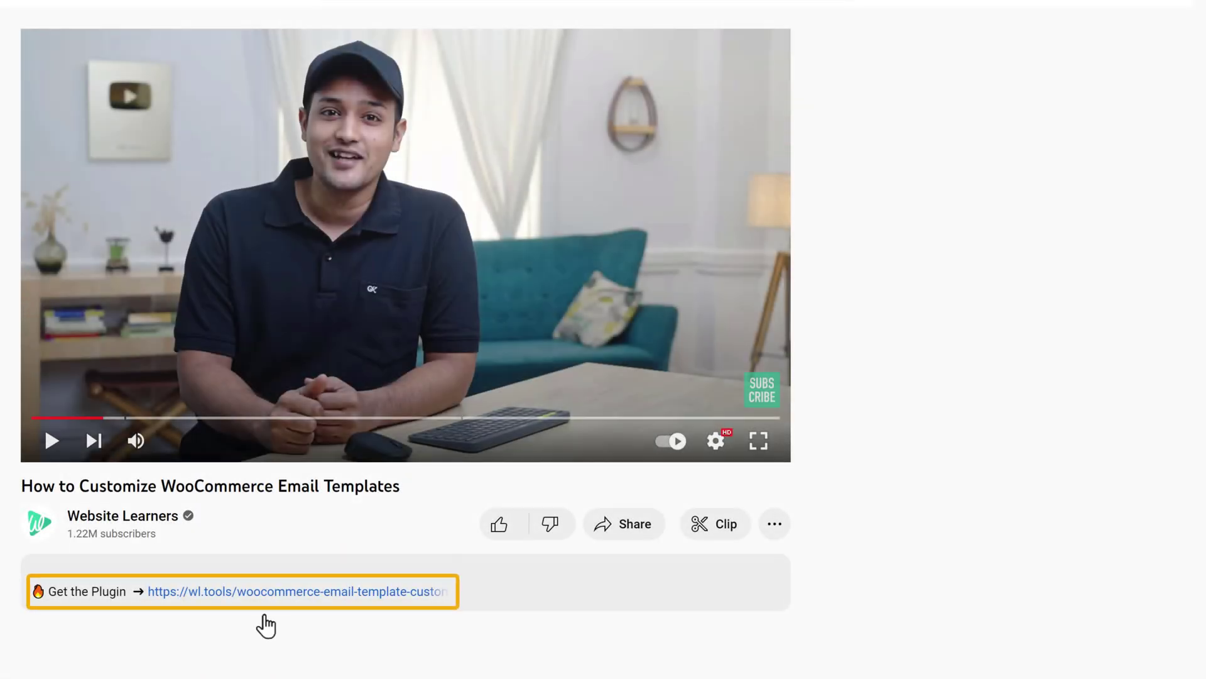
Step: Add WooCommerce Email Template Customizer with a Regular License to the CodeCanyon cart and check out
click(265, 597)
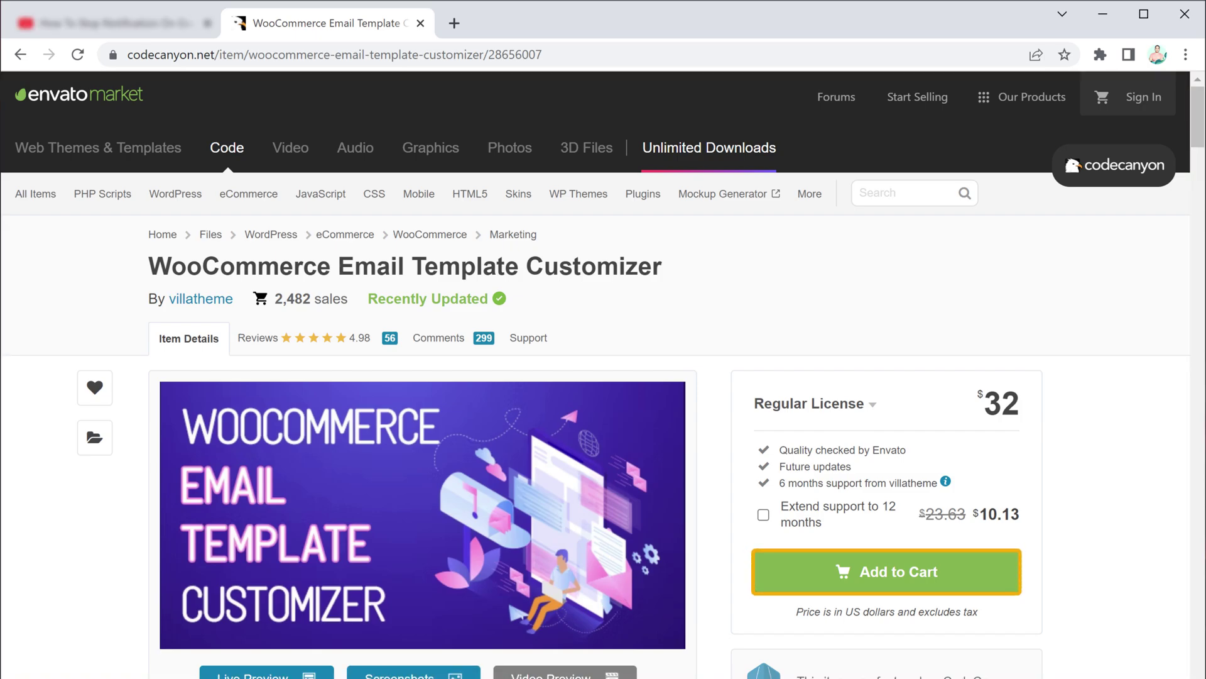
click(898, 582)
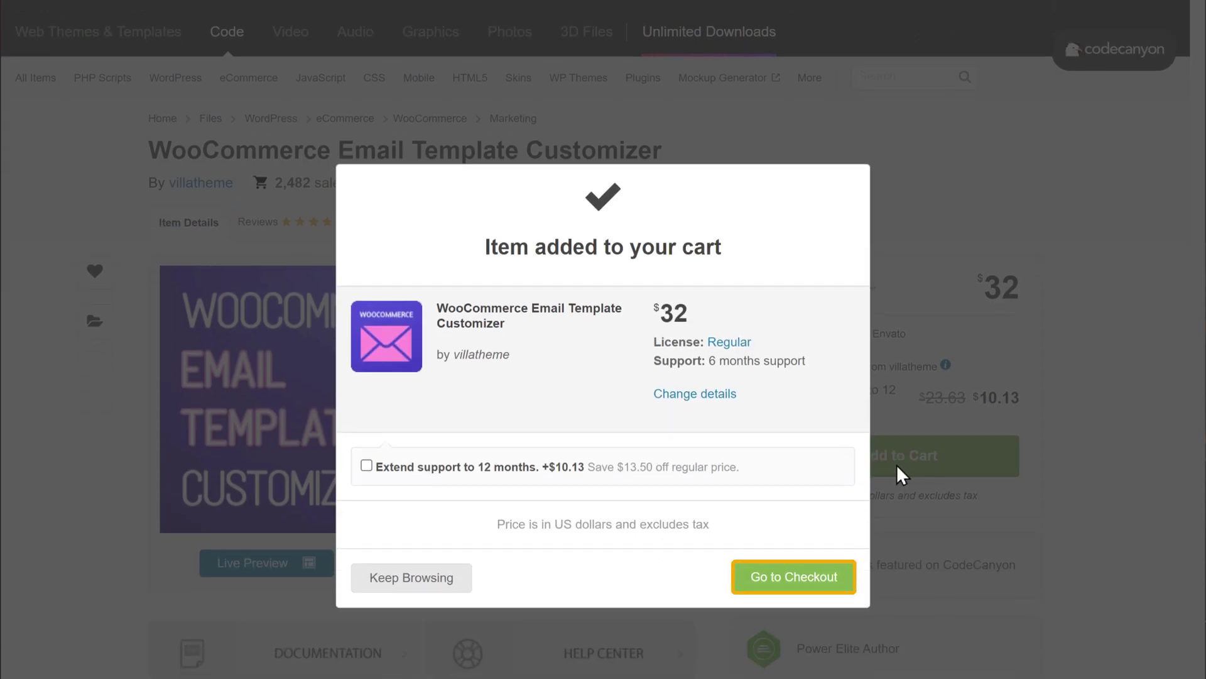
click(796, 579)
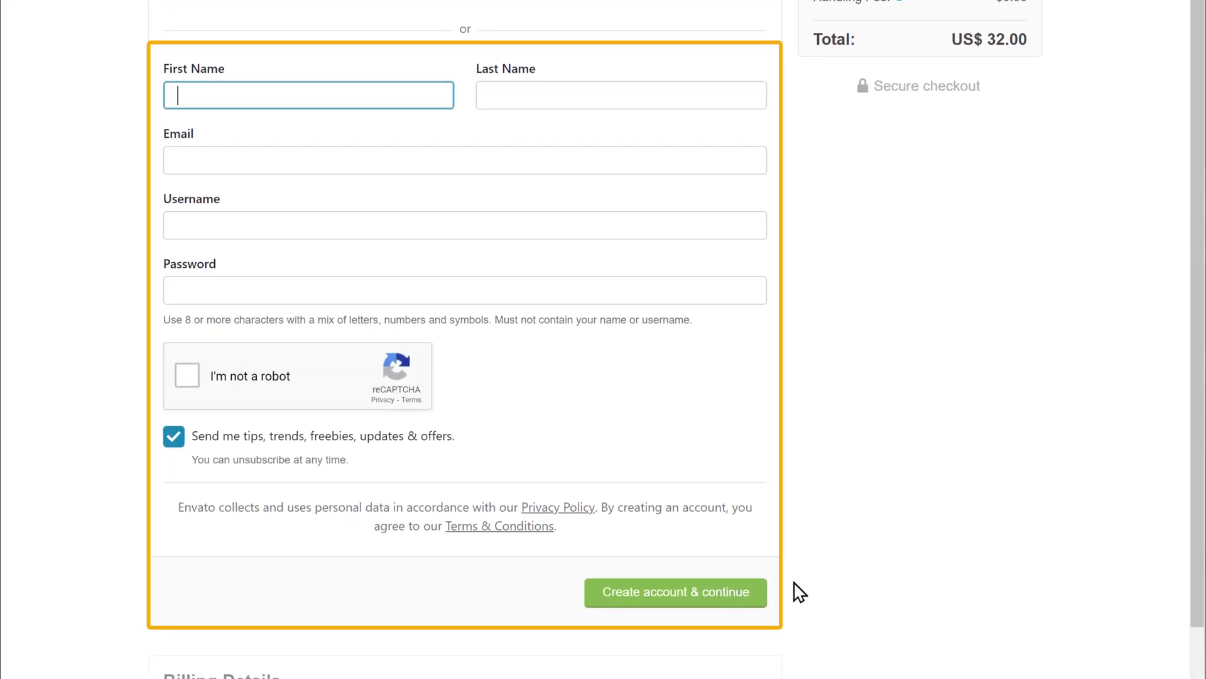
Step: Create a new CodeCanyon account with the buyer's first and last name
key(Tab)
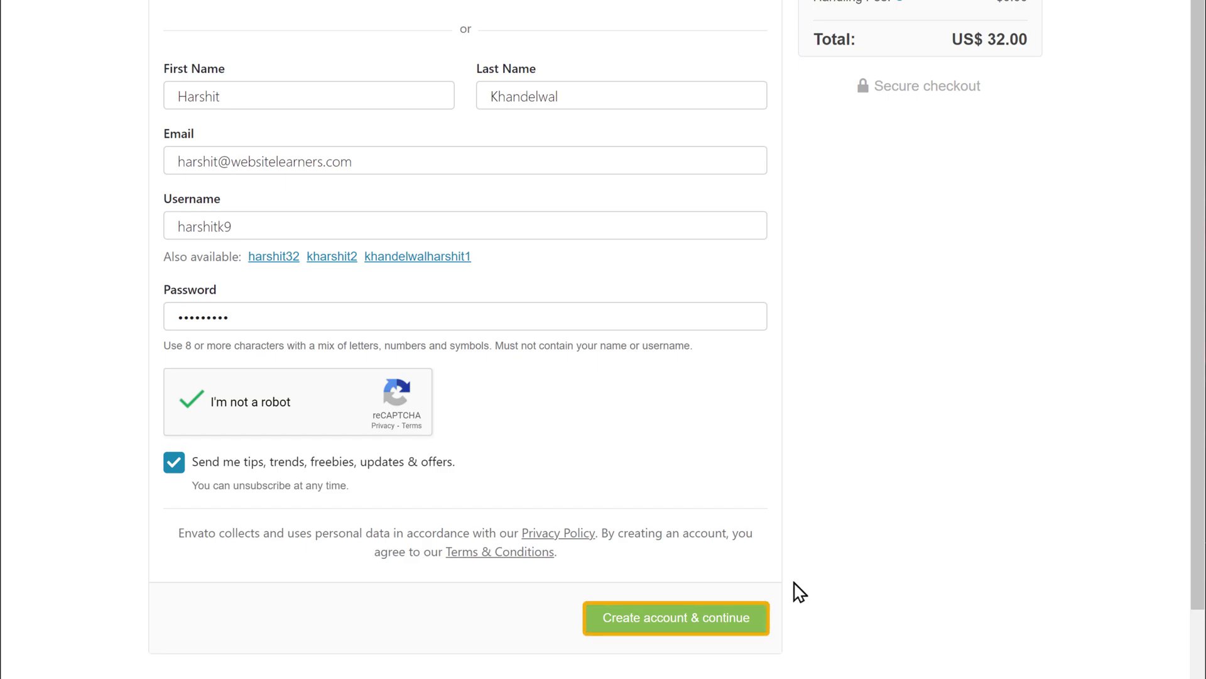
click(683, 628)
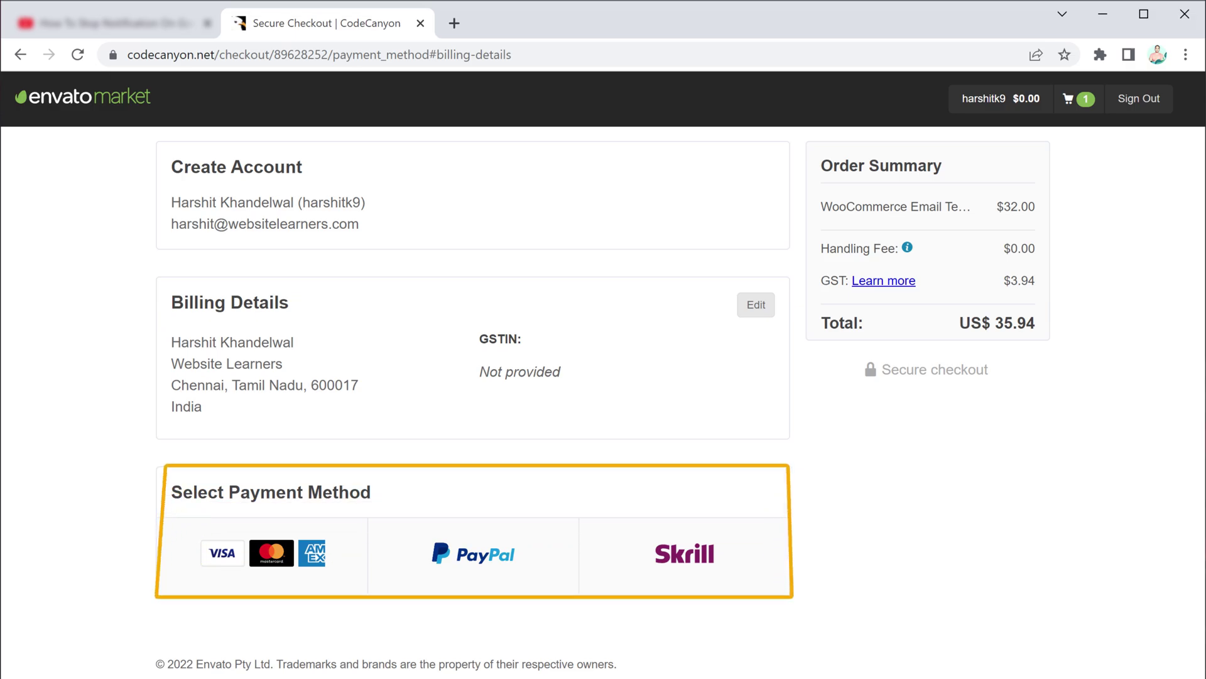
Step: Pay the US$ 38.30 for the plugin by credit card
click(255, 579)
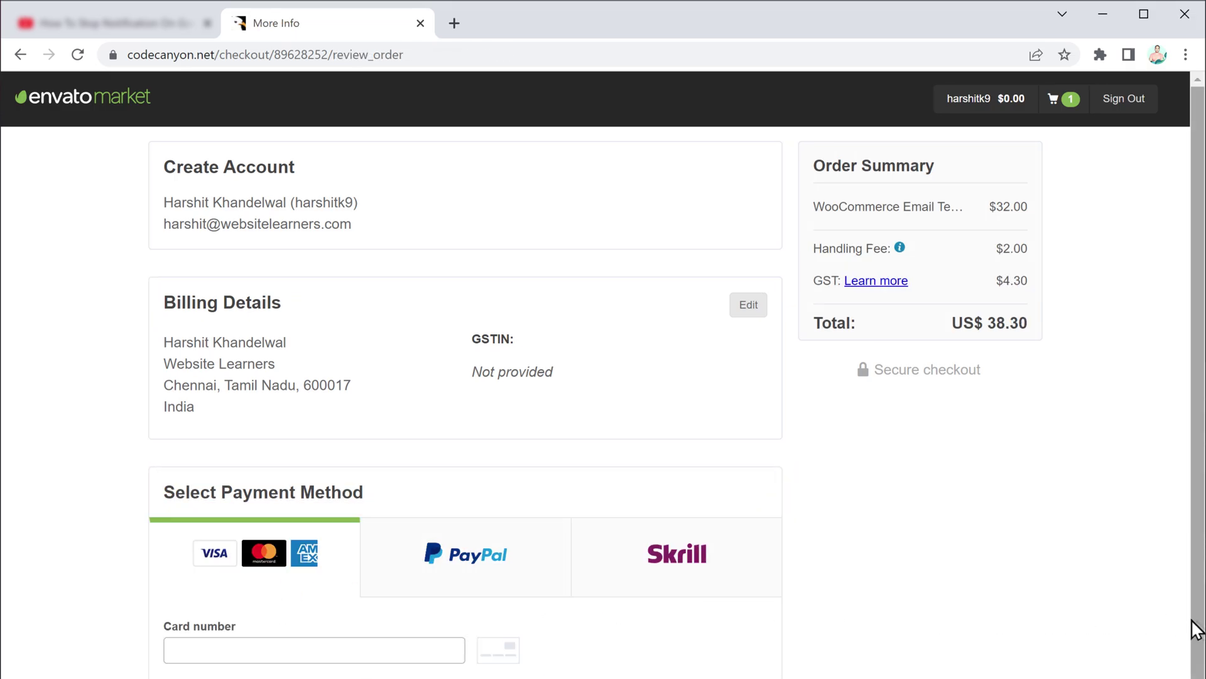
scroll(1194, 629, down, 5)
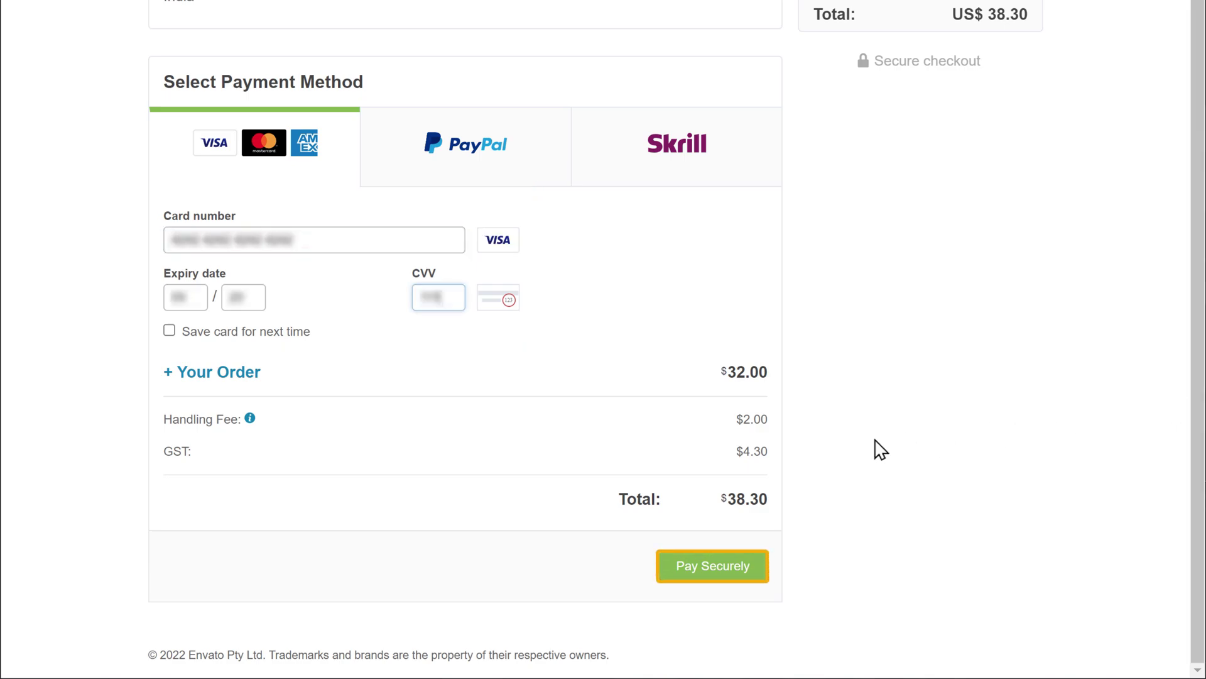
click(712, 575)
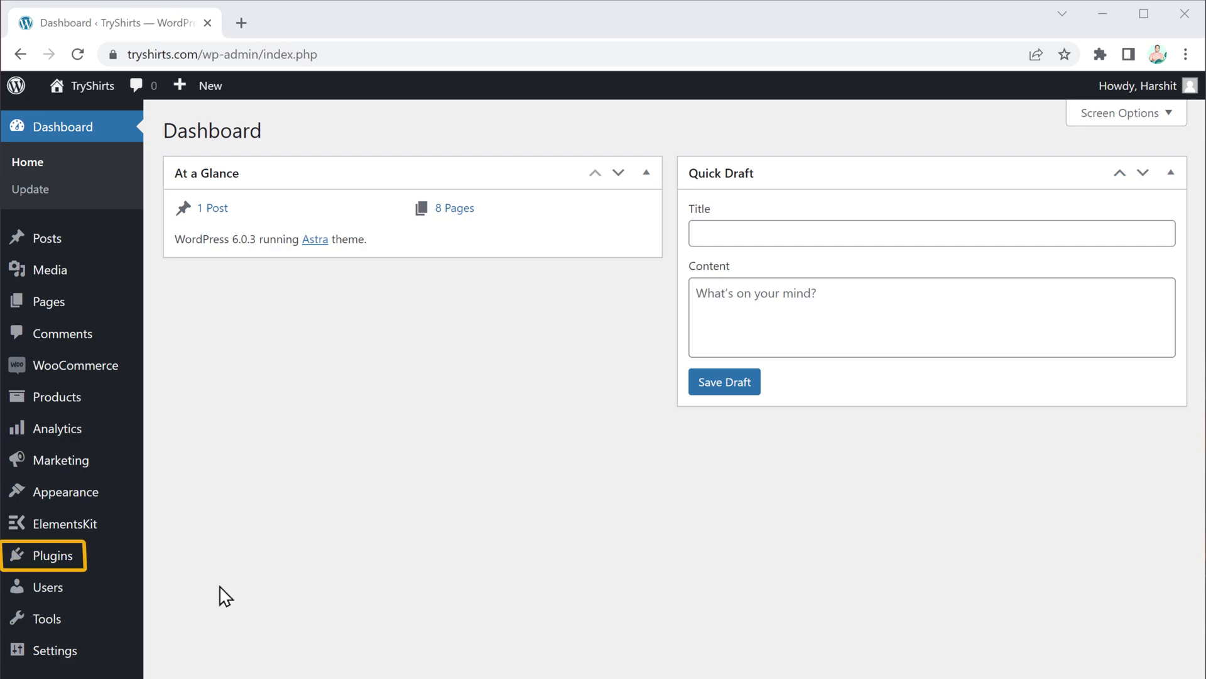
Step: Upload the woocommerce-email-template-customizer zip as a new plugin, install it and activate it
mouse_move(119, 570)
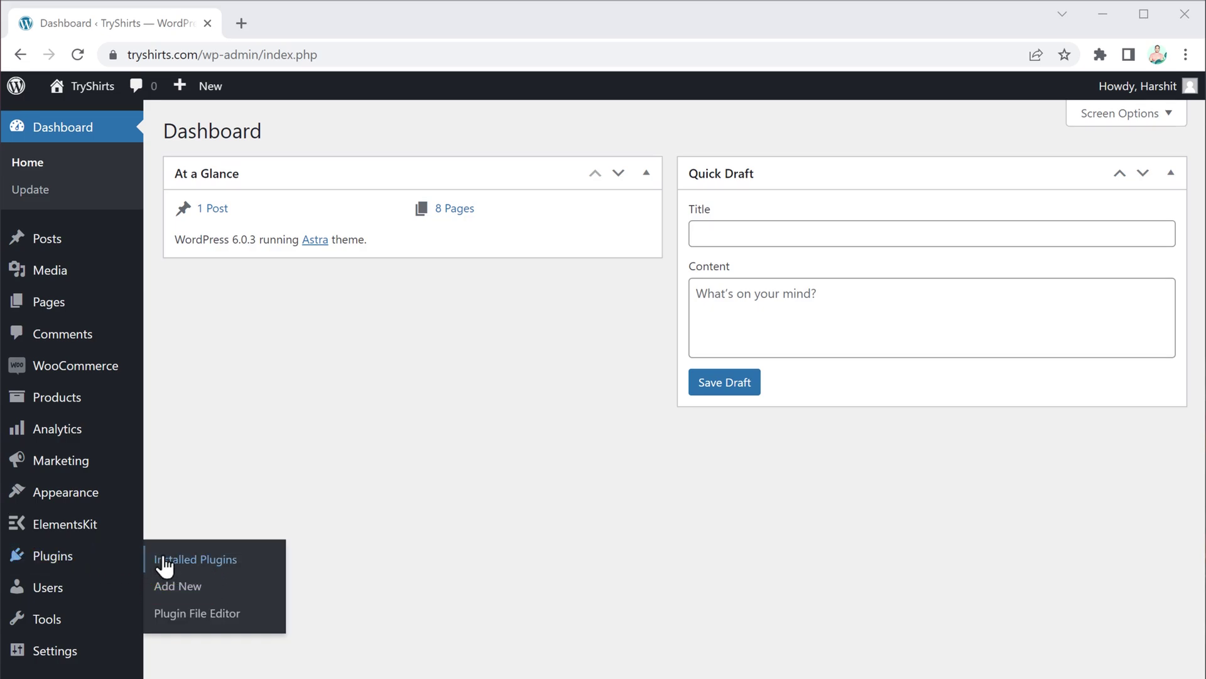
click(176, 589)
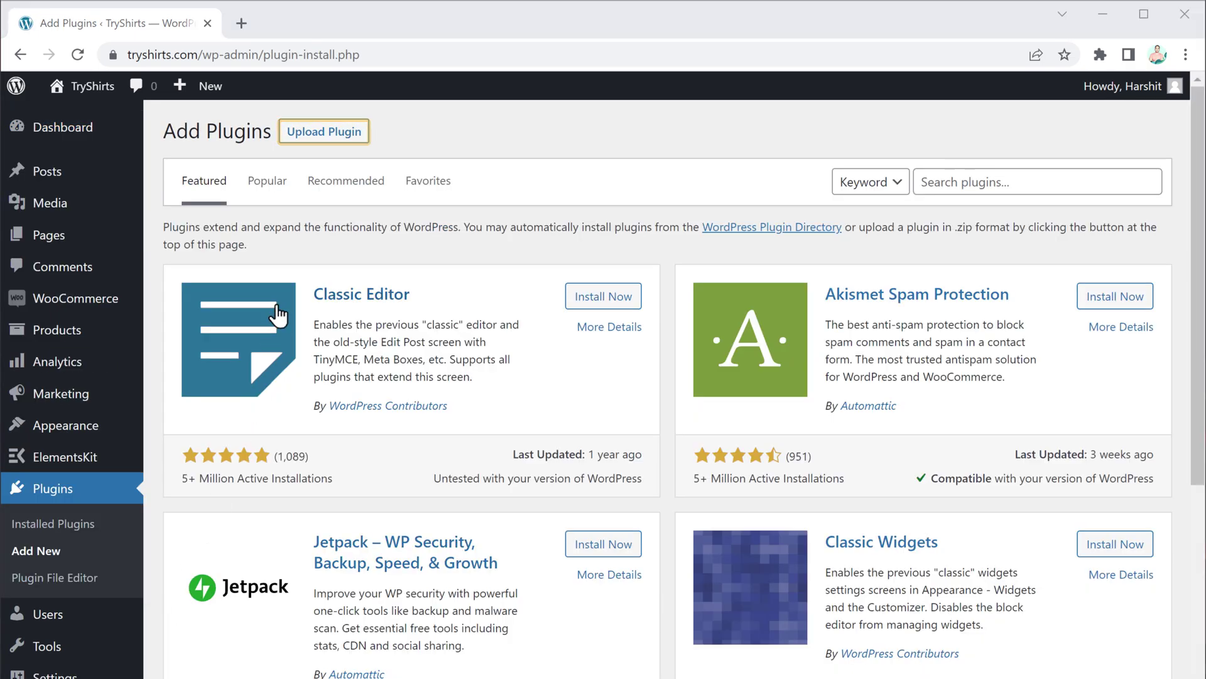
click(319, 134)
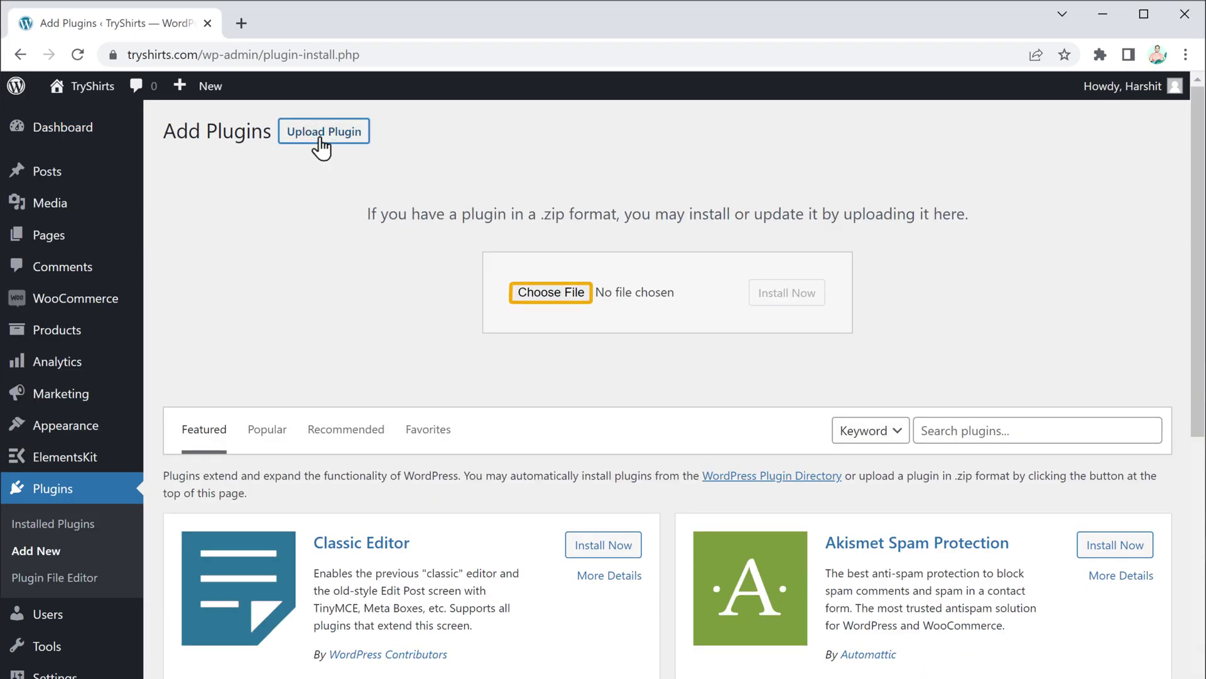
click(544, 301)
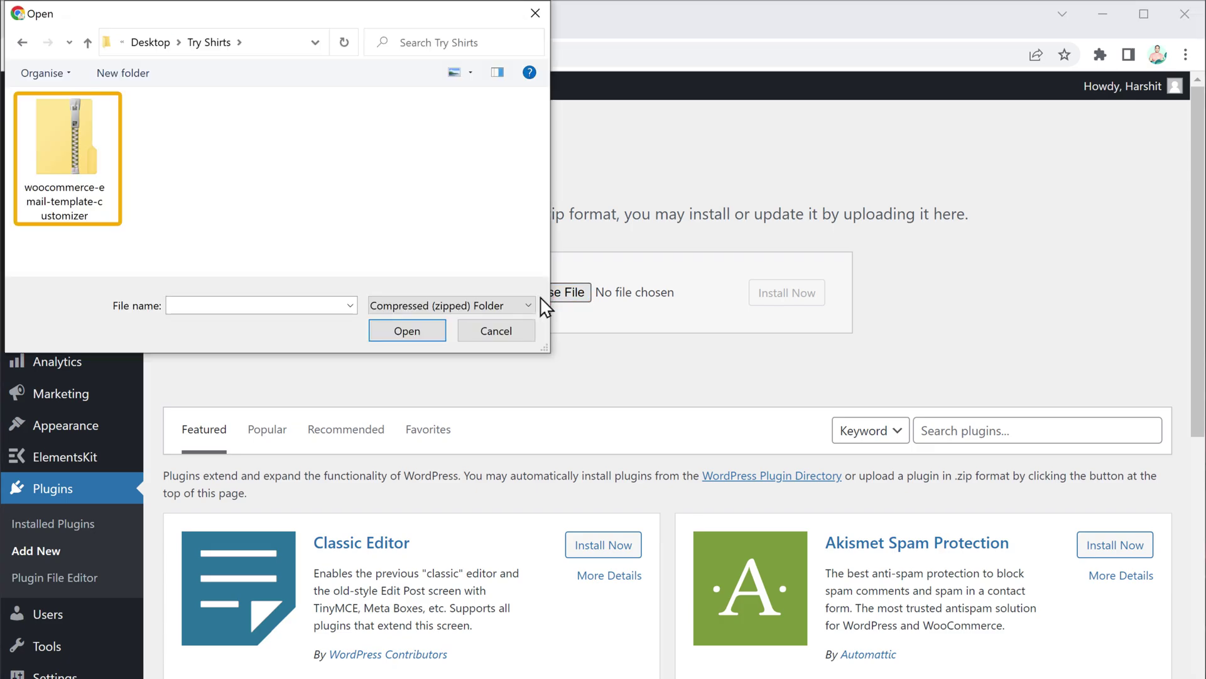
click(66, 151)
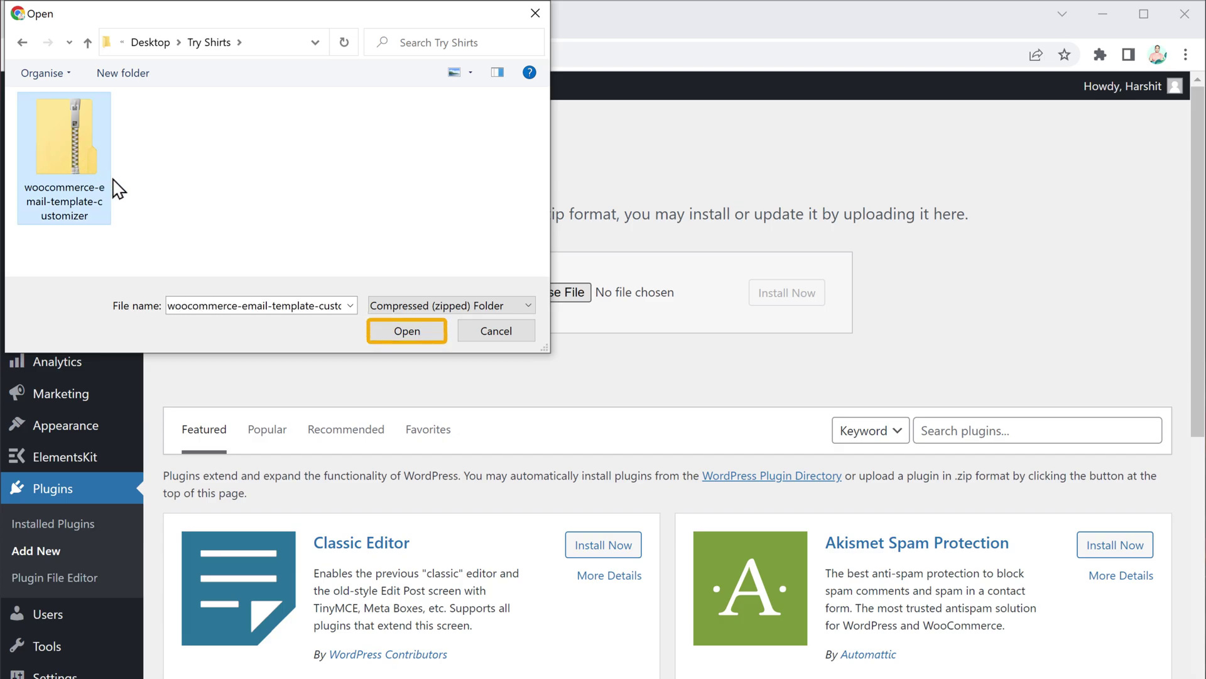
click(408, 330)
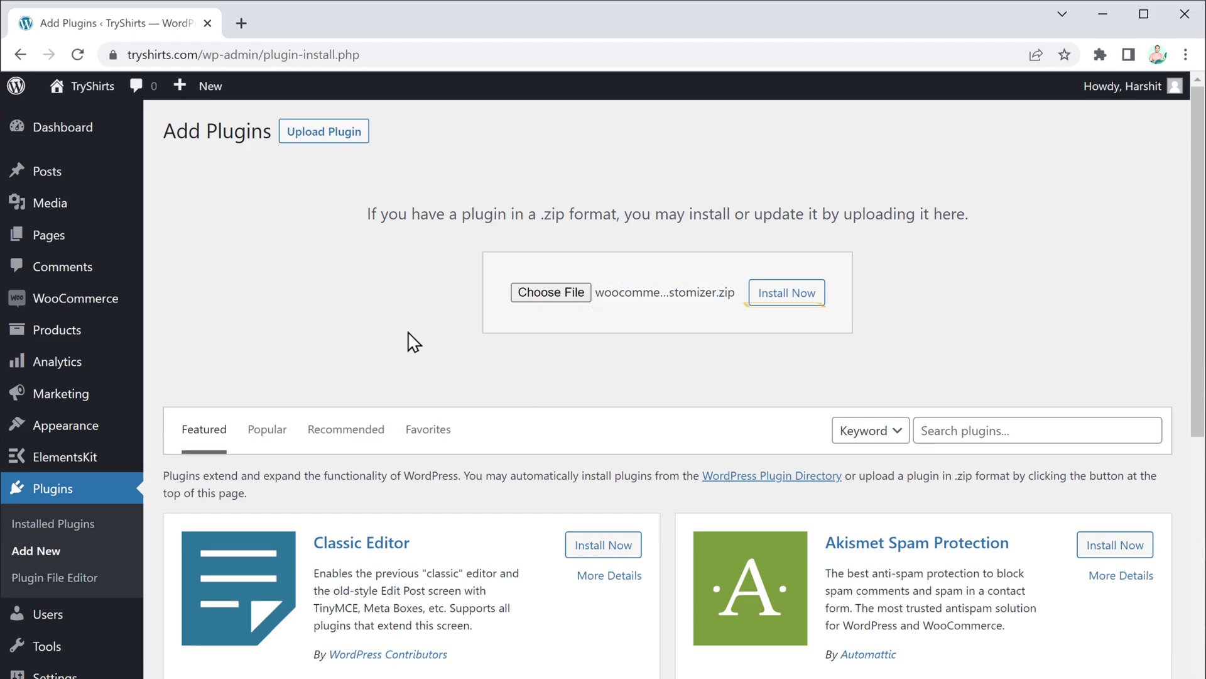
click(791, 300)
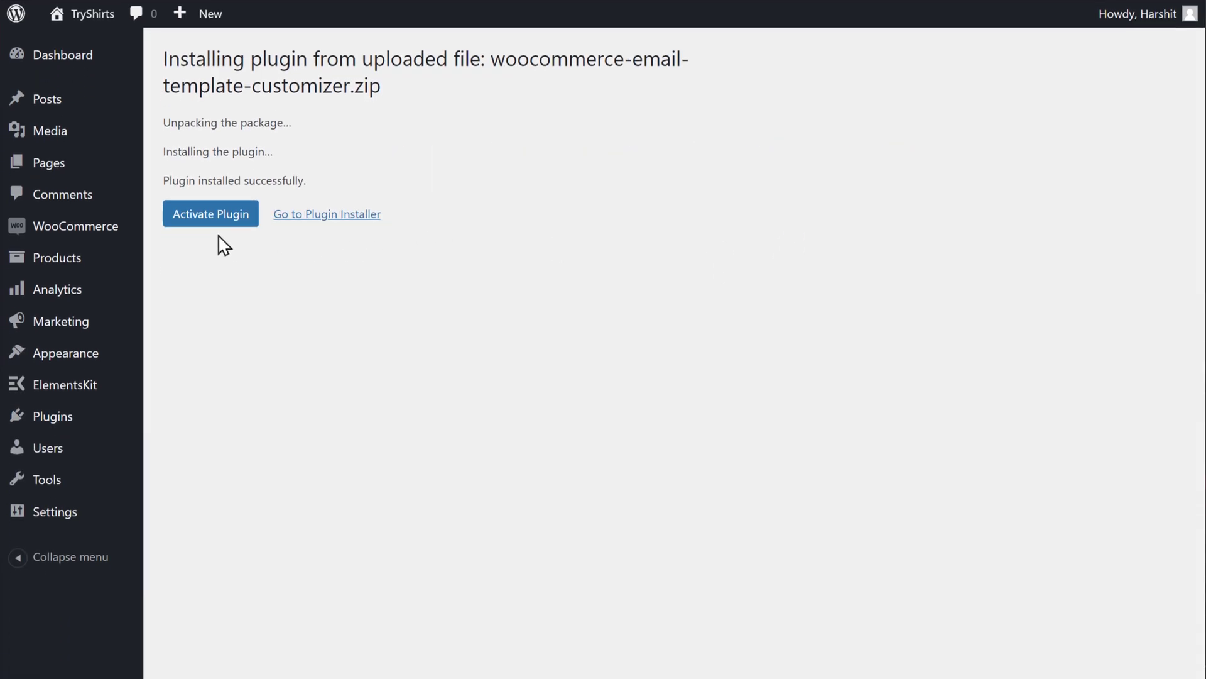
click(213, 225)
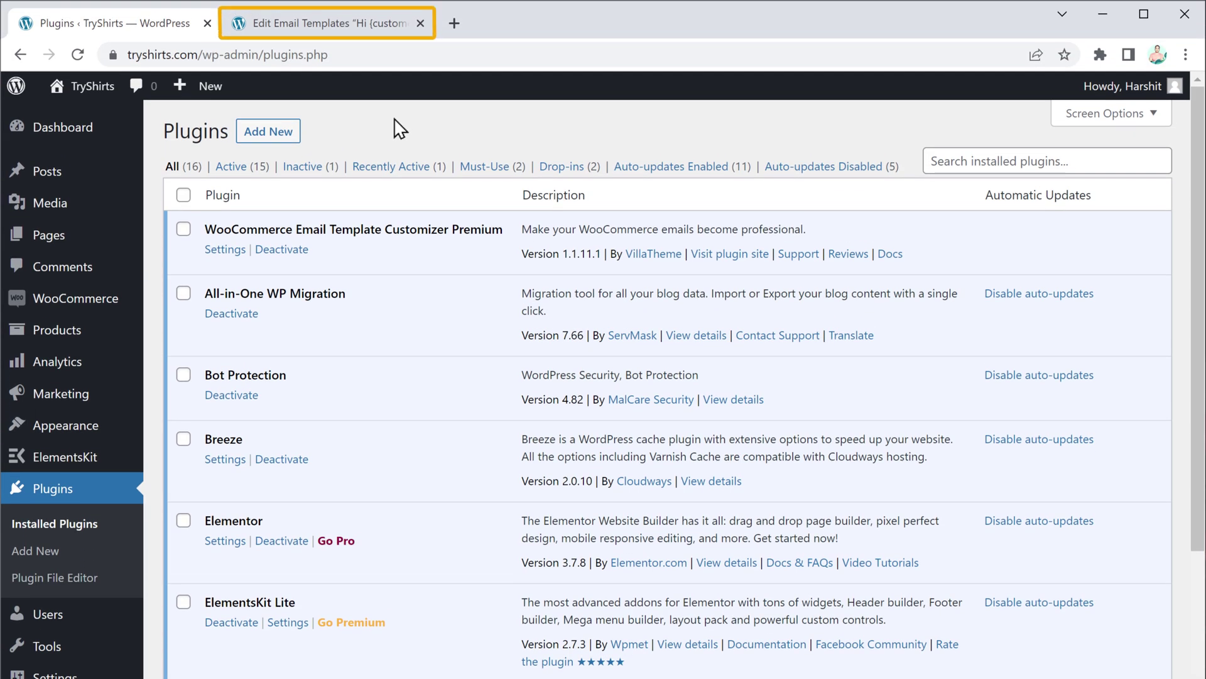
Step: Return to the Processing order template editor and scroll the preview down to the address block
click(326, 25)
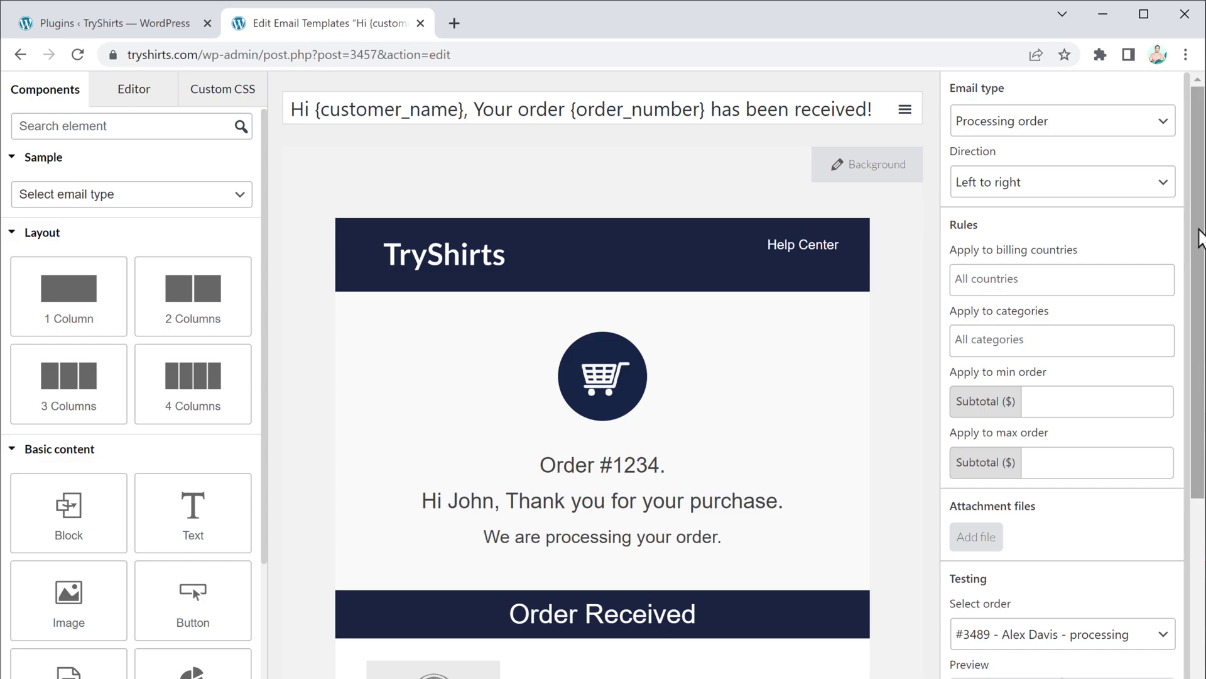
drag(1200, 237, 1199, 425)
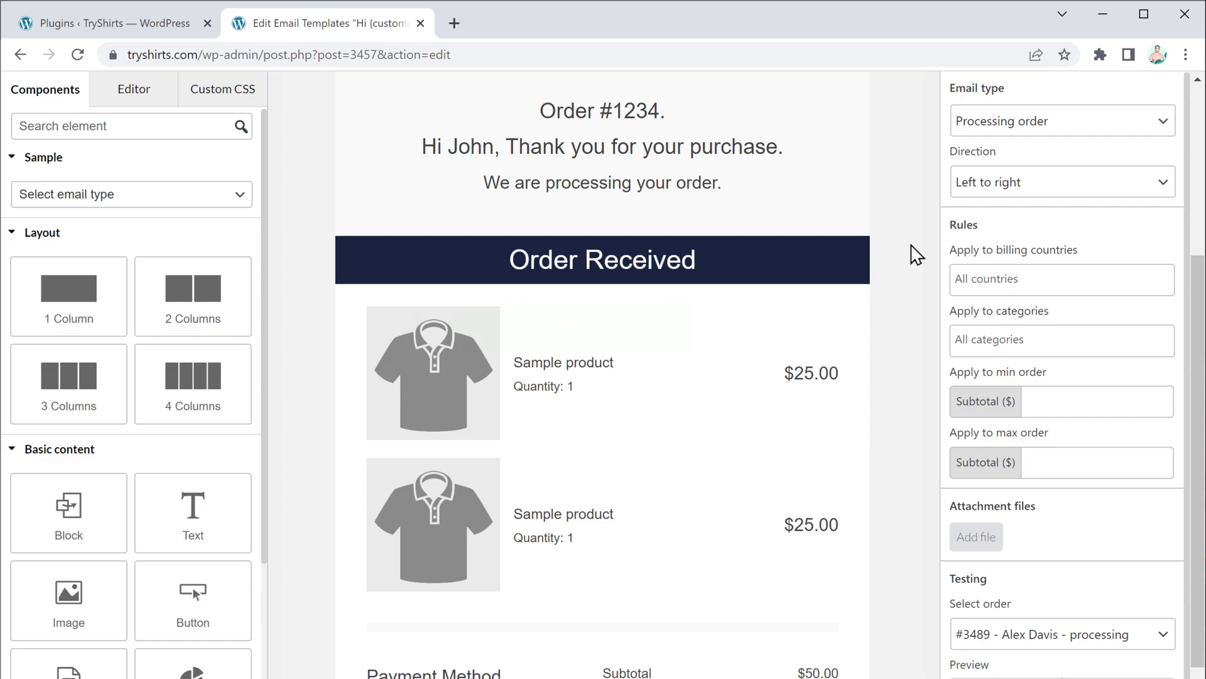
mouse_move(786, 258)
scroll(1193, 439, down, 10)
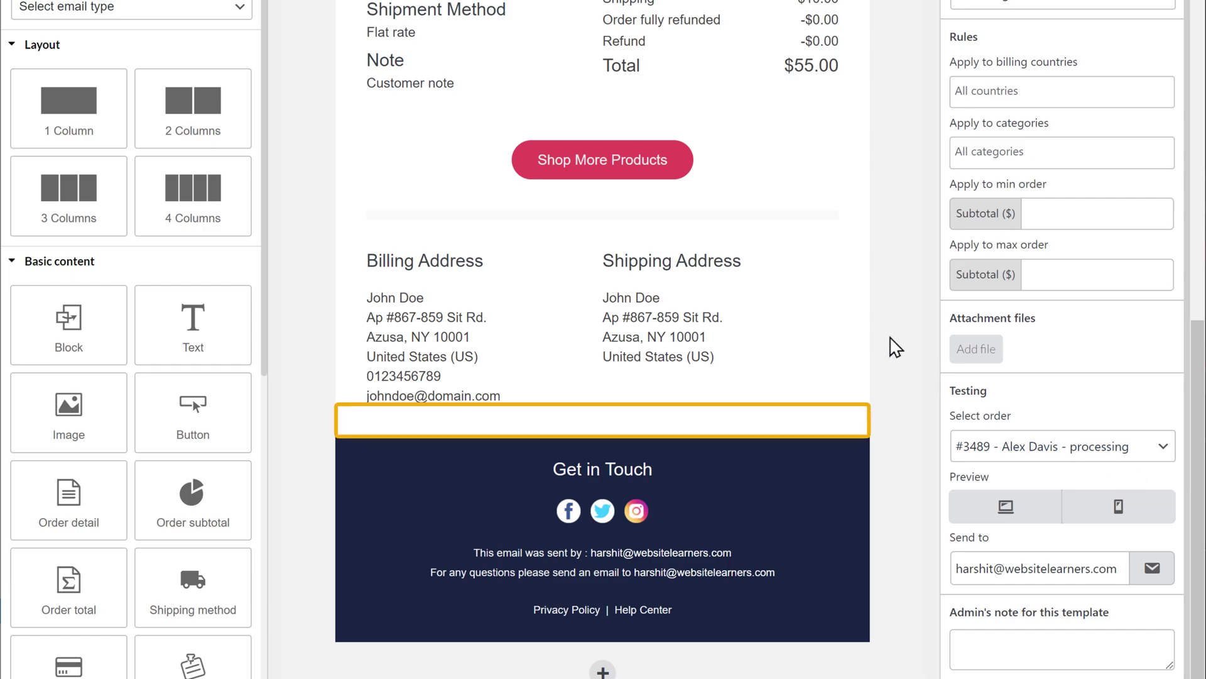
Step: Add a heading below the address block reading 'Similar Products from TryShirts | 30-70 % Off'
click(851, 329)
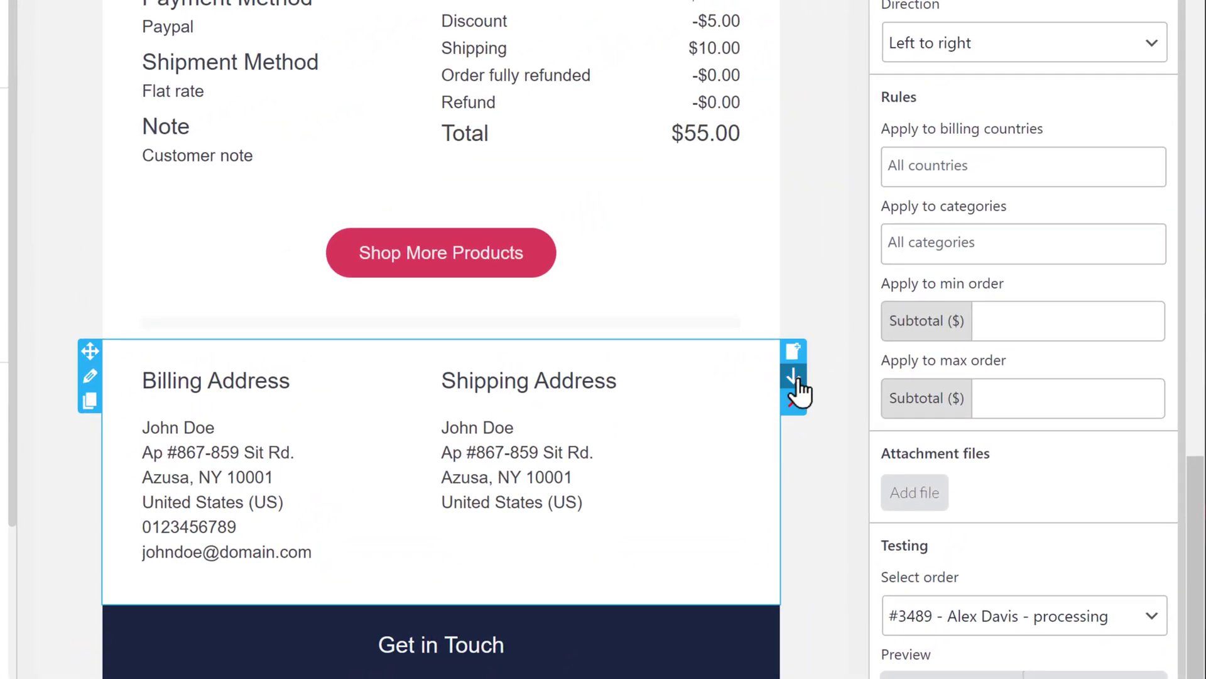
click(794, 378)
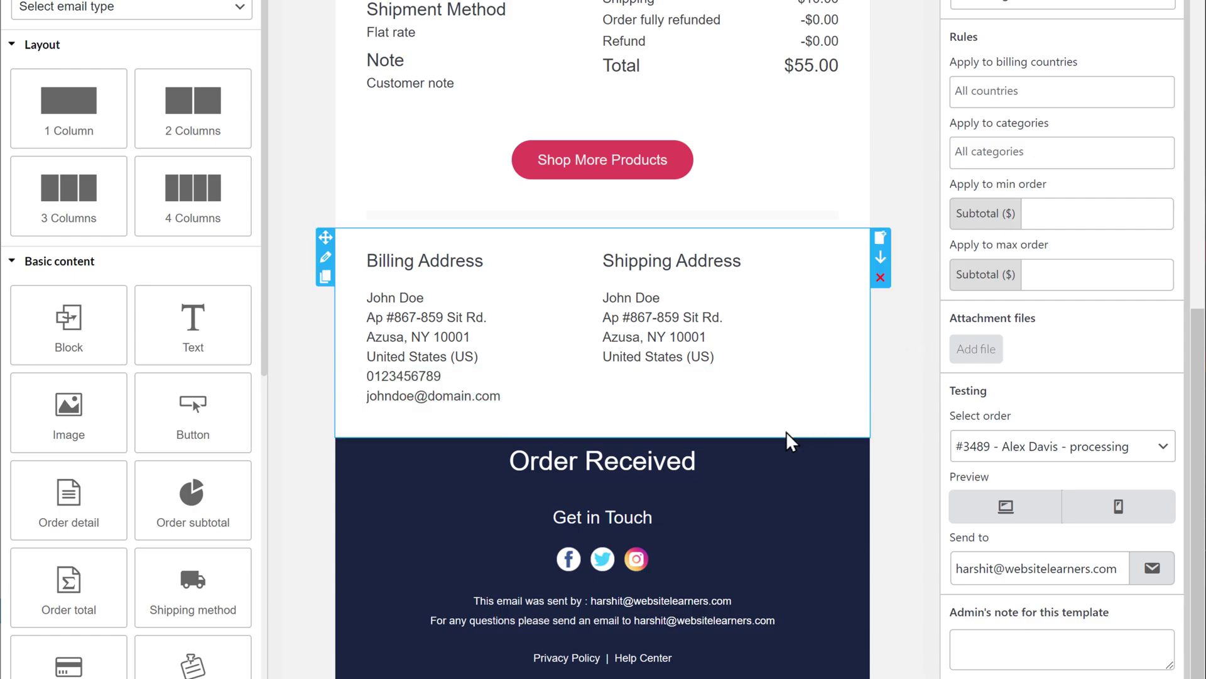
click(743, 460)
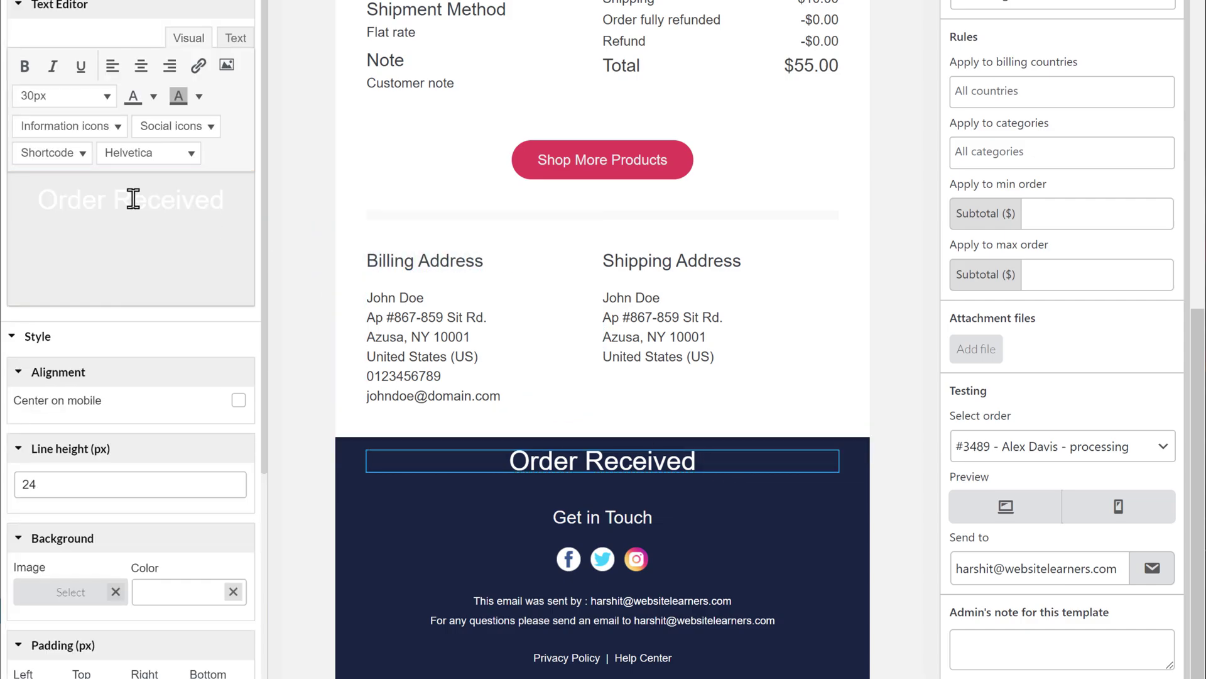
mouse_move(37, 200)
mouse_down()
mouse_move(162, 208)
mouse_move(252, 241)
mouse_up()
text(Similar P)
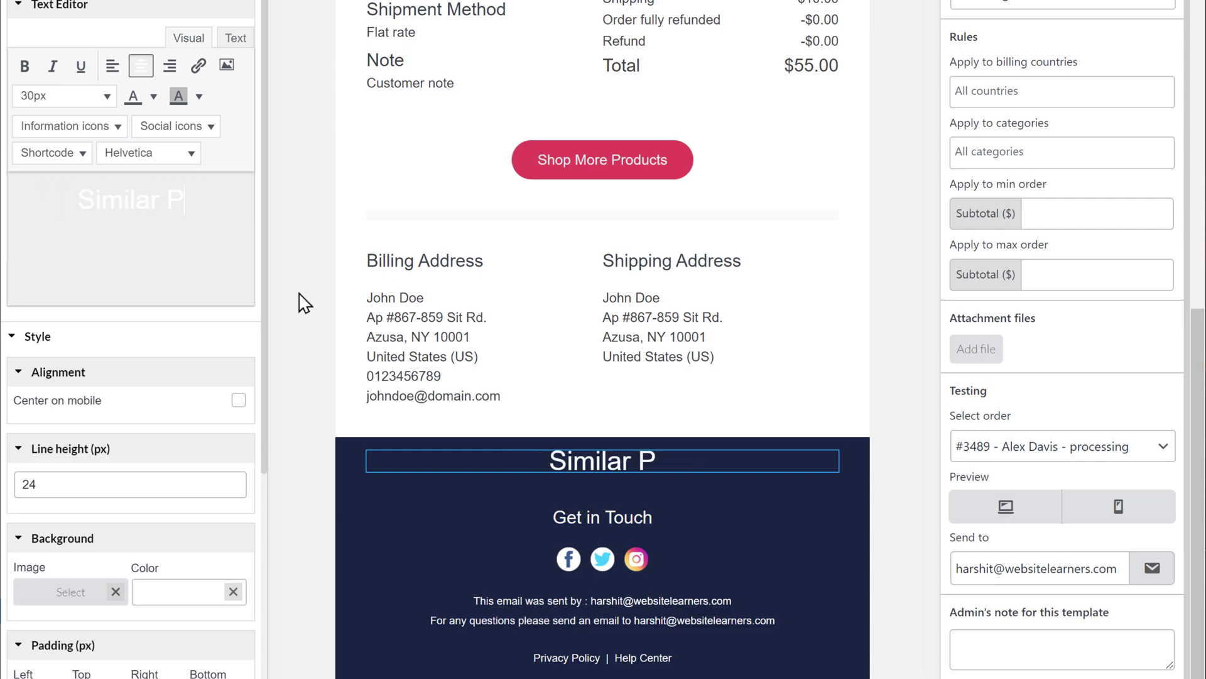
text(roducts from TryShirts | 30-70 % Off)
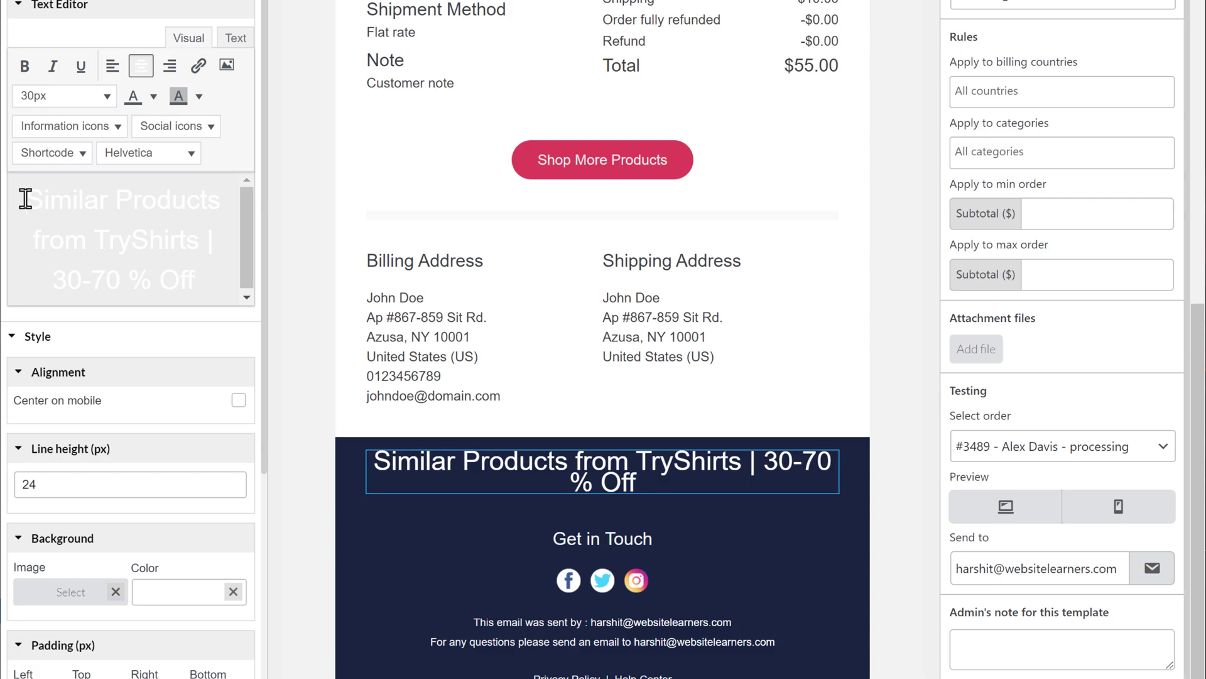
Step: Set the whole heading's font size to 22px
drag(25, 199, 199, 286)
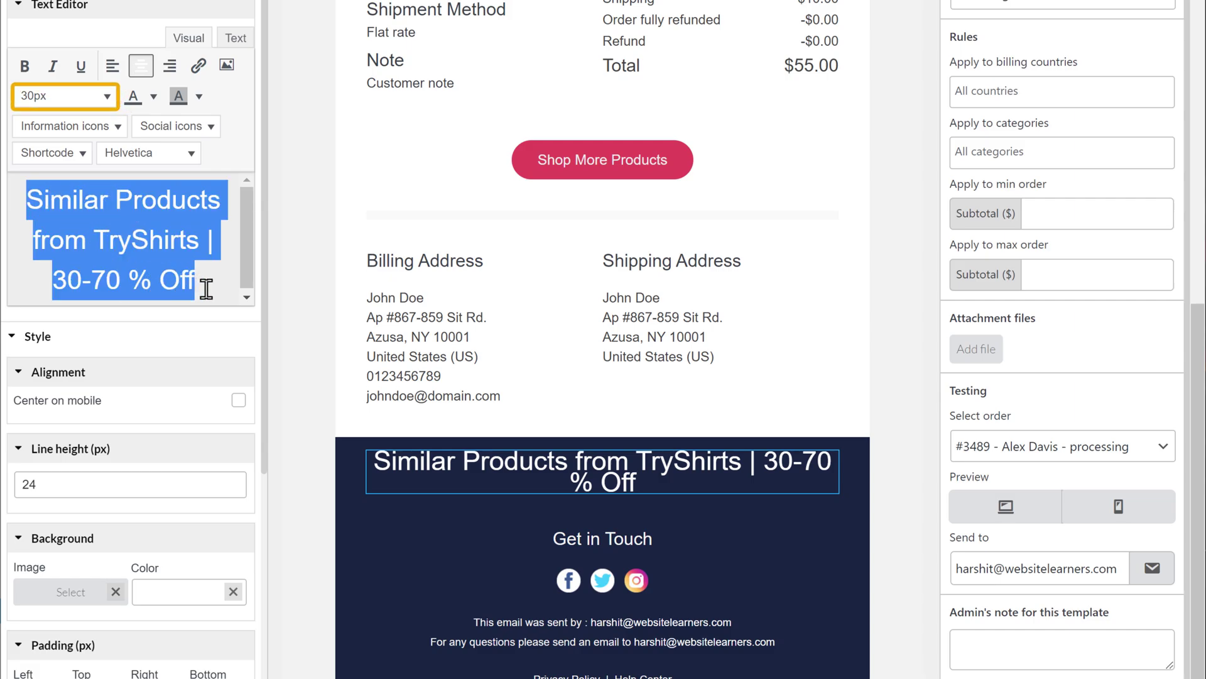
click(107, 97)
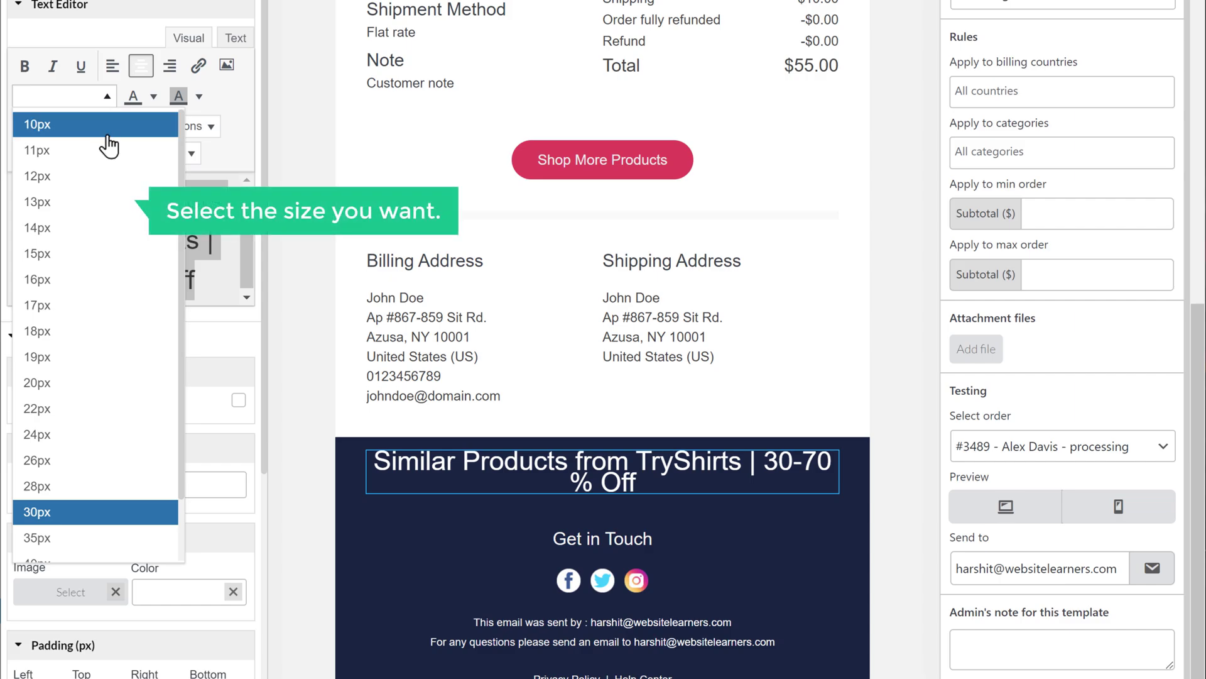
click(100, 330)
click(99, 408)
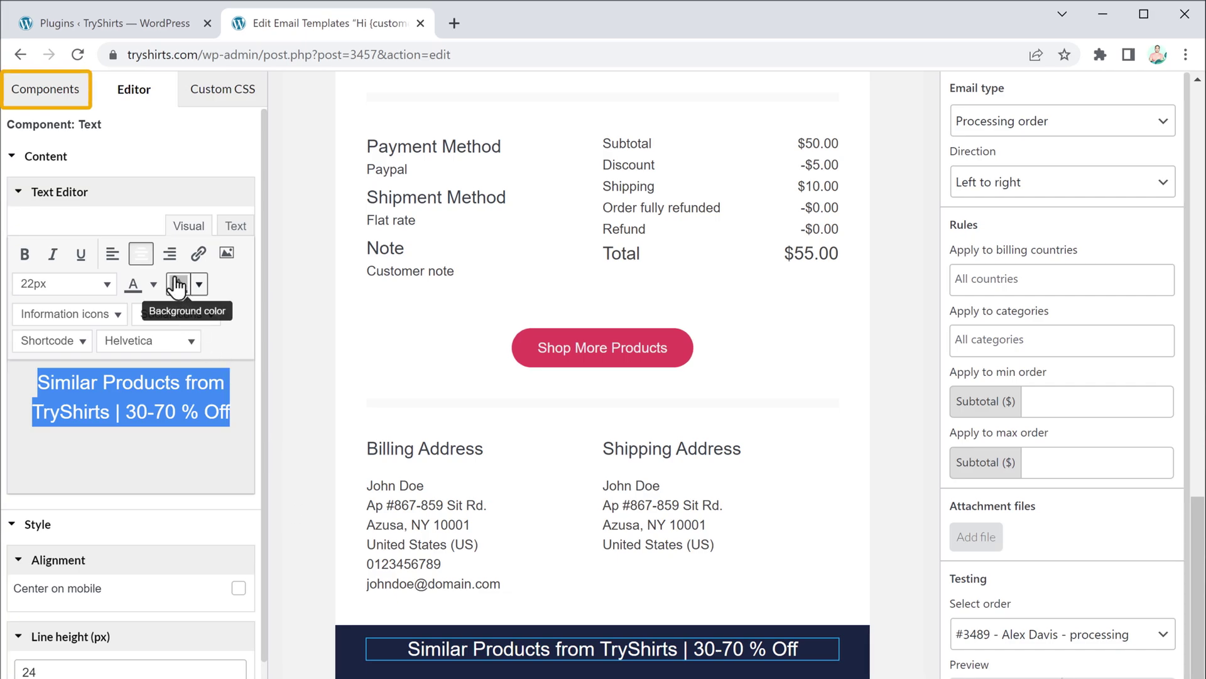
Step: Add a 1 Column row below the heading and place a Products block inside it
click(36, 104)
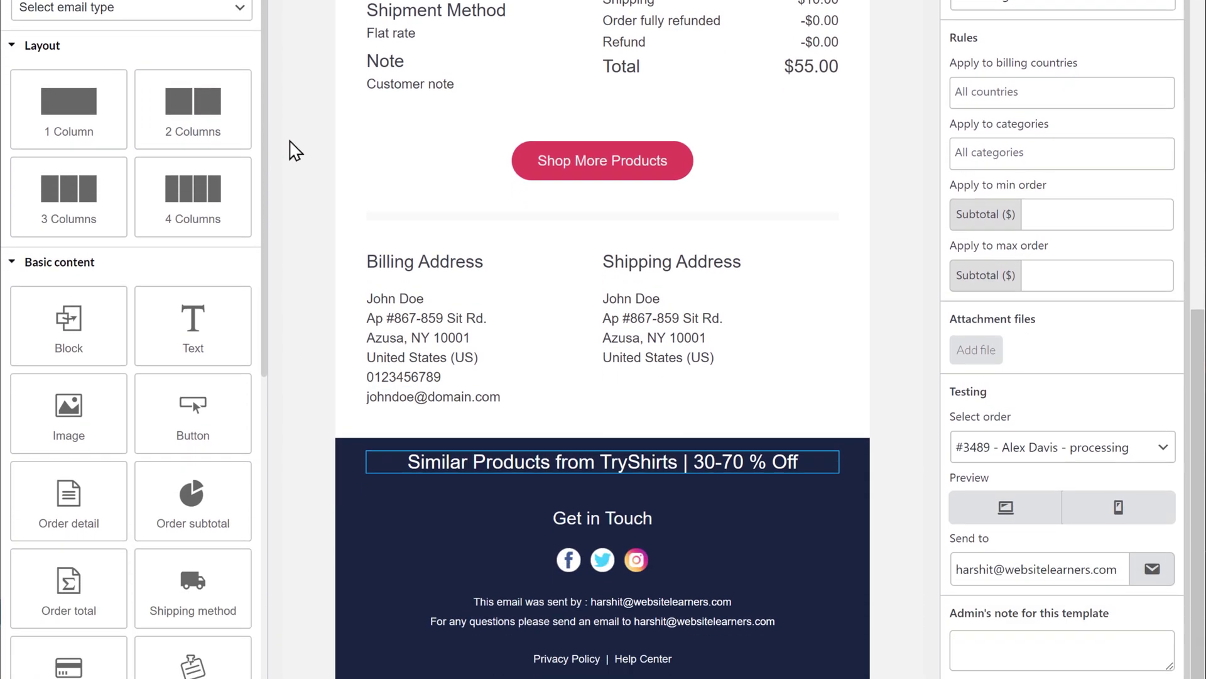
drag(81, 54, 590, 439)
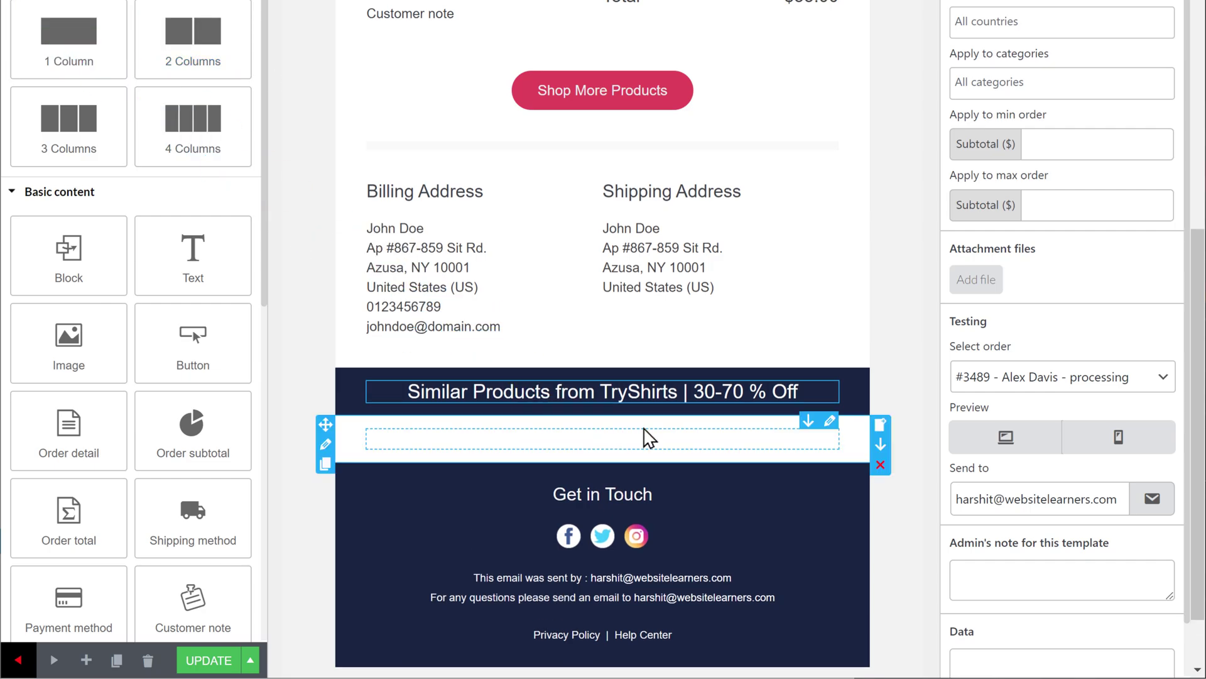
scroll(905, 355, down, 2)
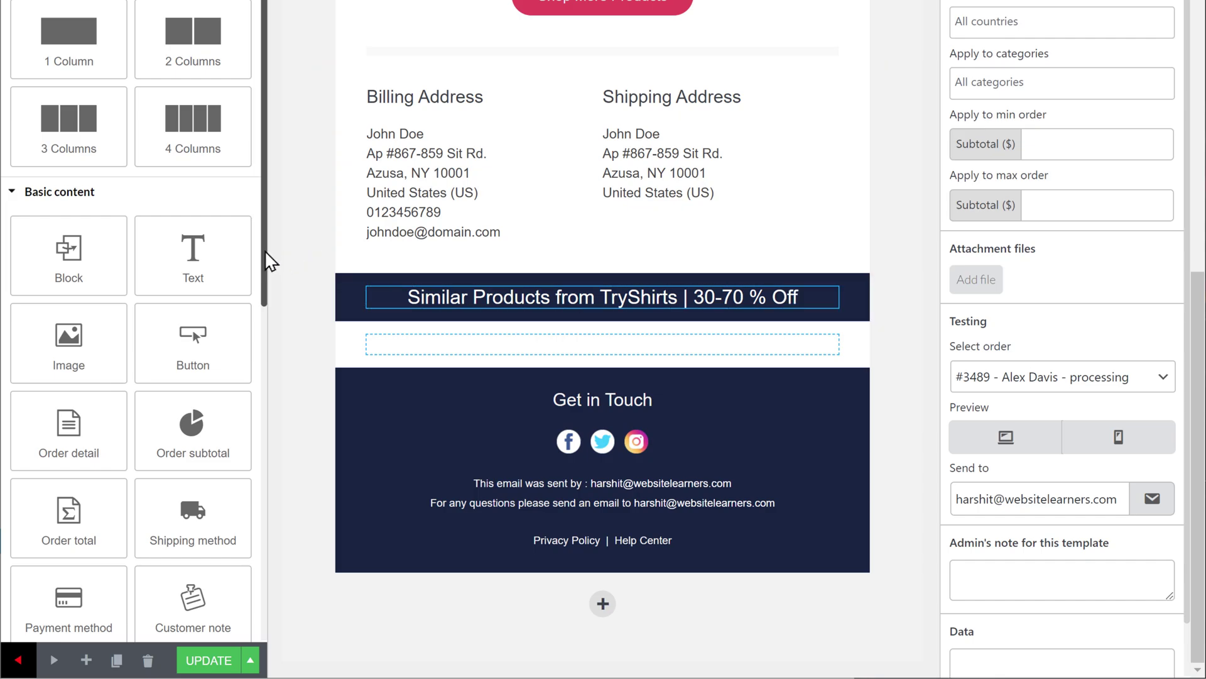
drag(267, 259, 265, 418)
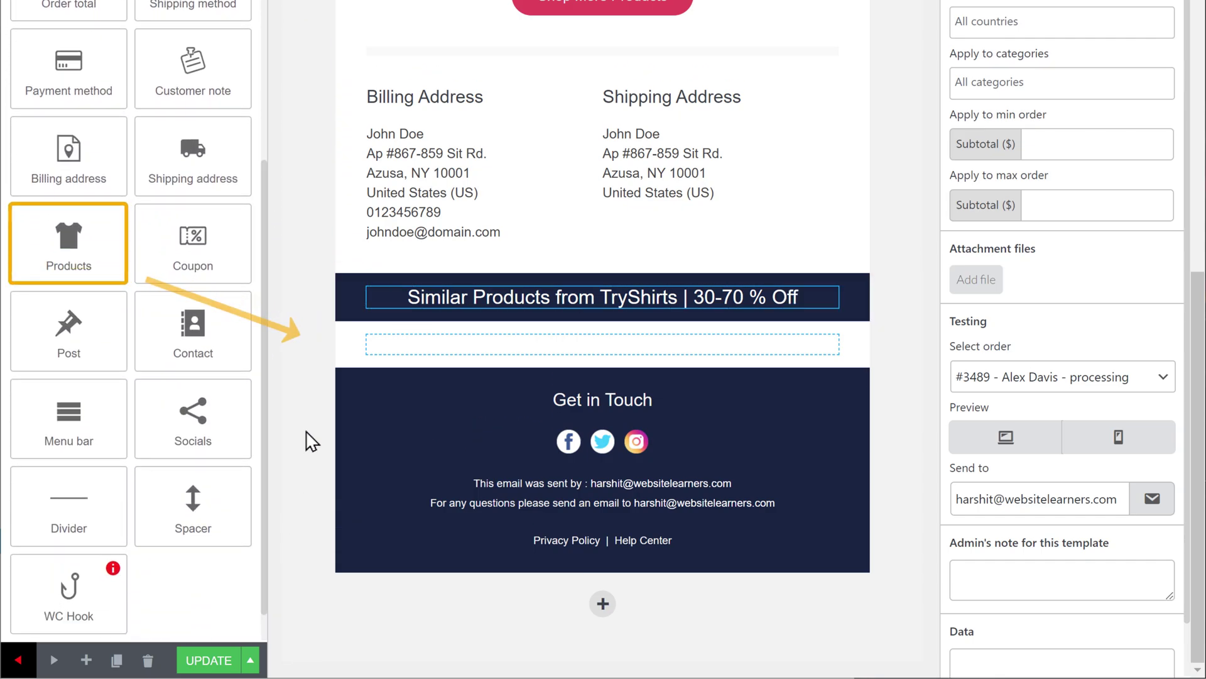
mouse_move(68, 254)
mouse_down()
mouse_move(333, 322)
mouse_move(517, 350)
mouse_up()
scroll(283, 464, down, 4)
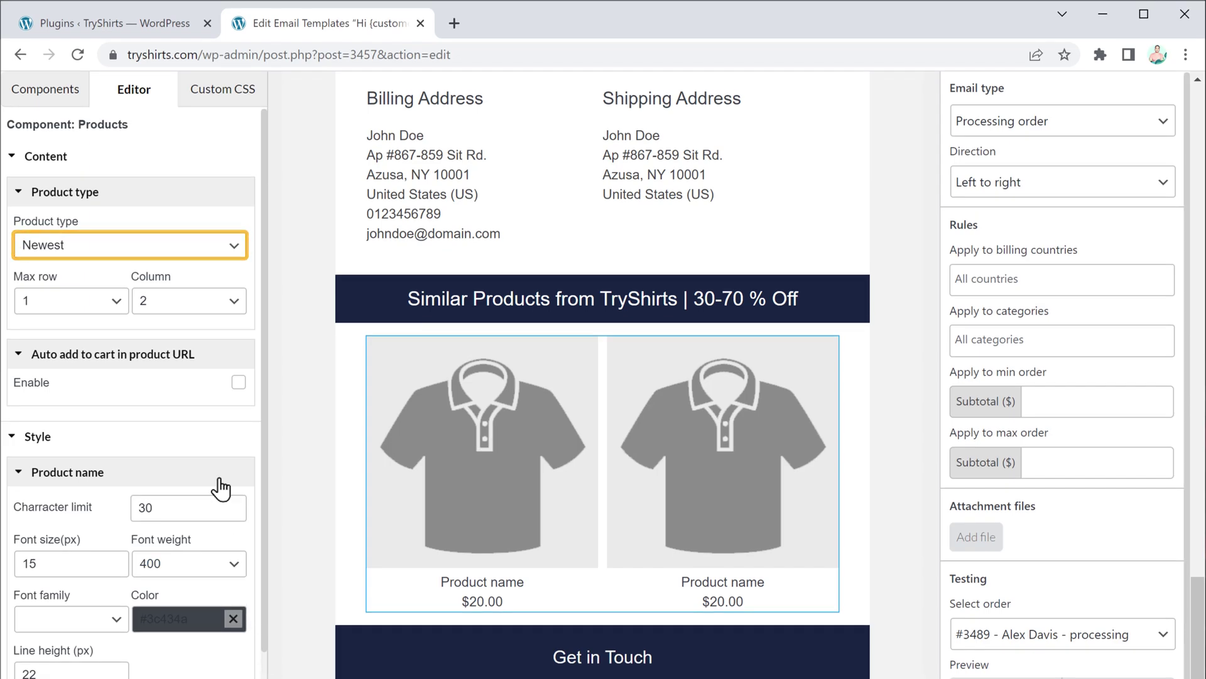
Step: Switch the products block to show Related products instead of Newest, and save
click(138, 246)
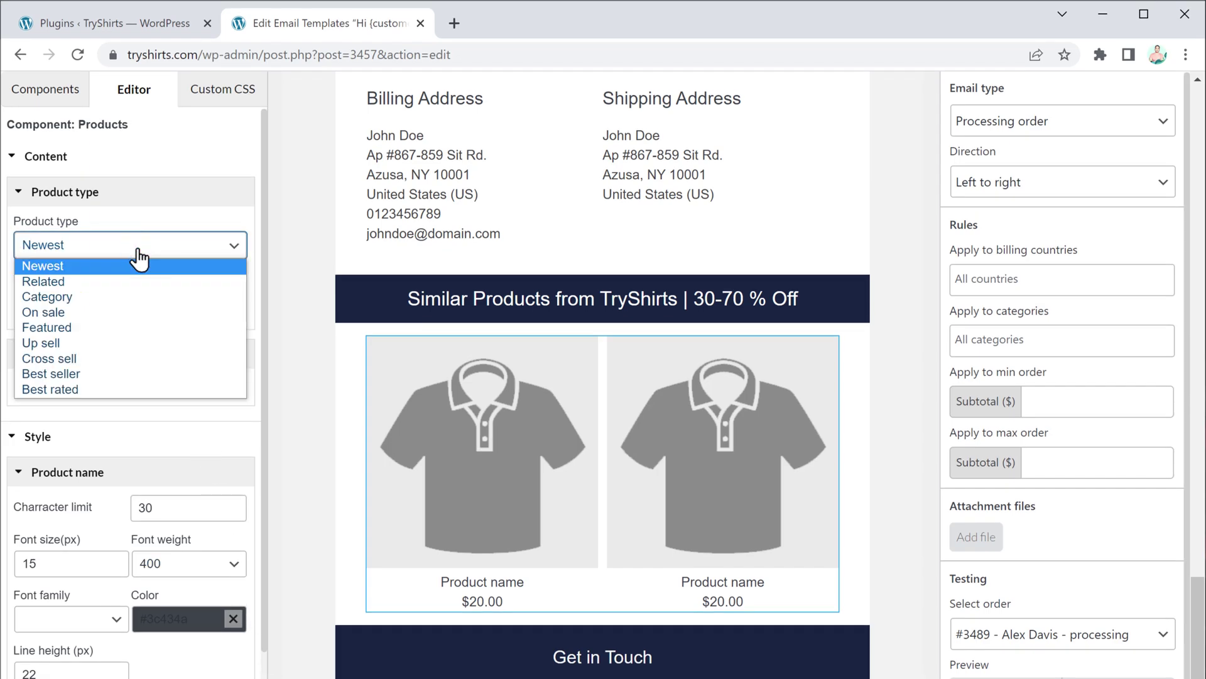
click(140, 283)
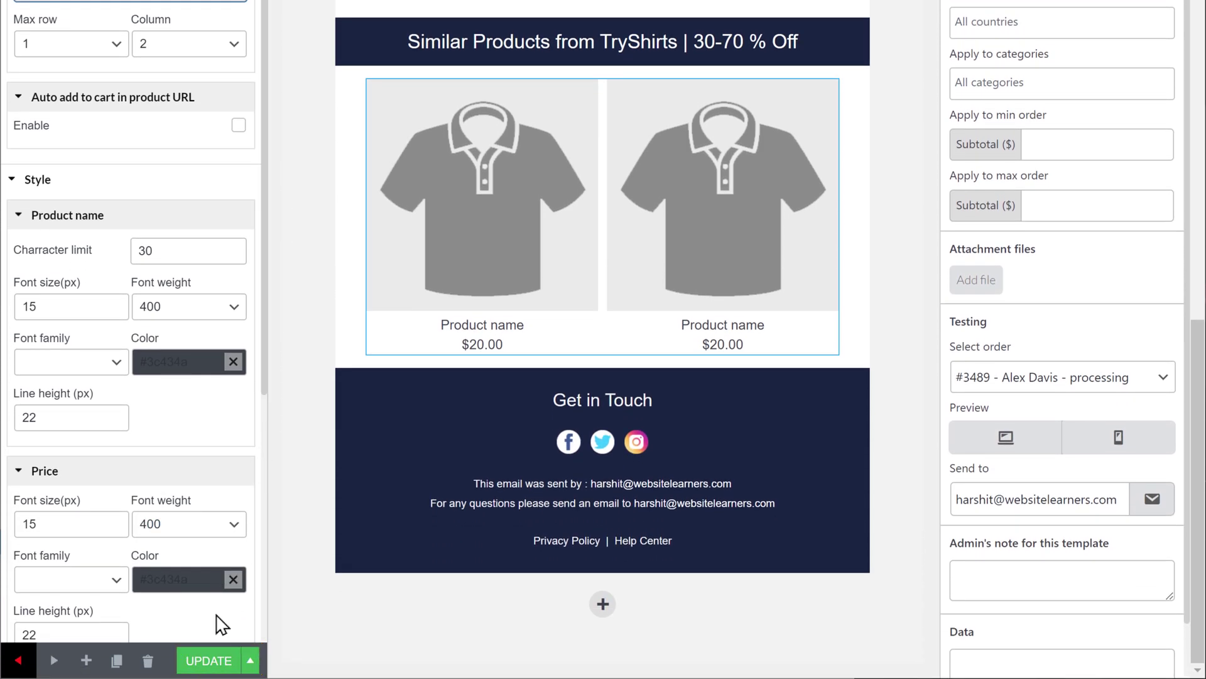
click(214, 660)
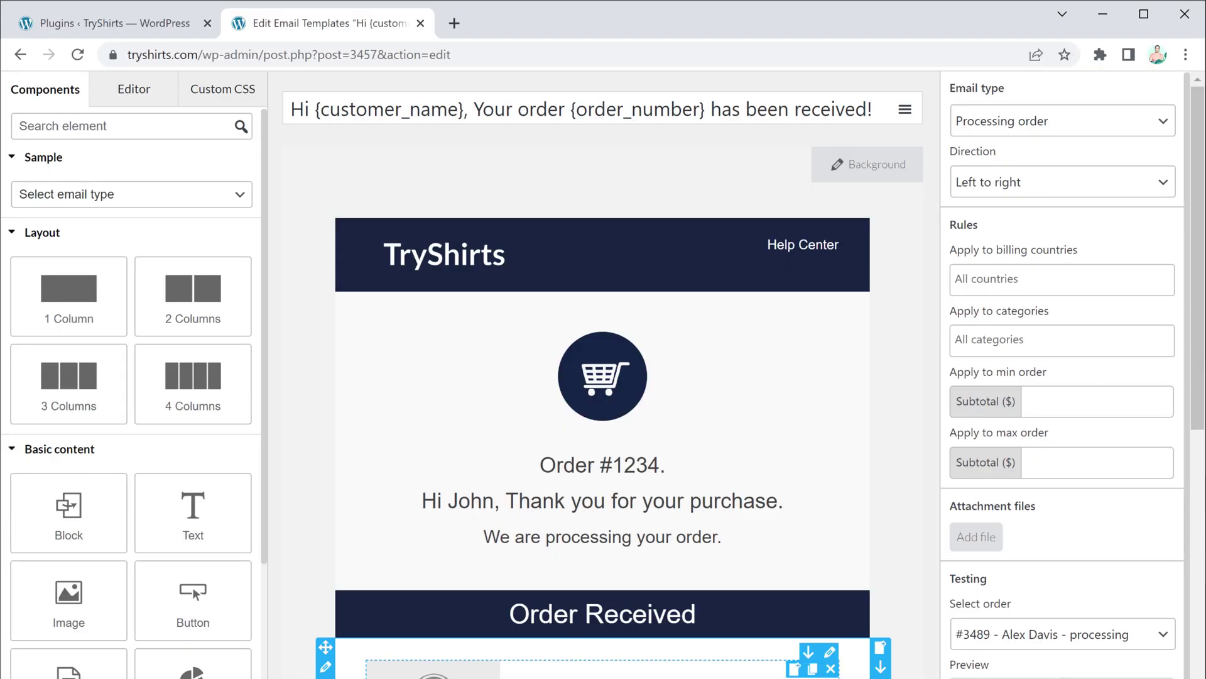
Step: Set the Similar Products block to 4 columns and save the template
drag(1194, 431, 1200, 587)
click(1200, 588)
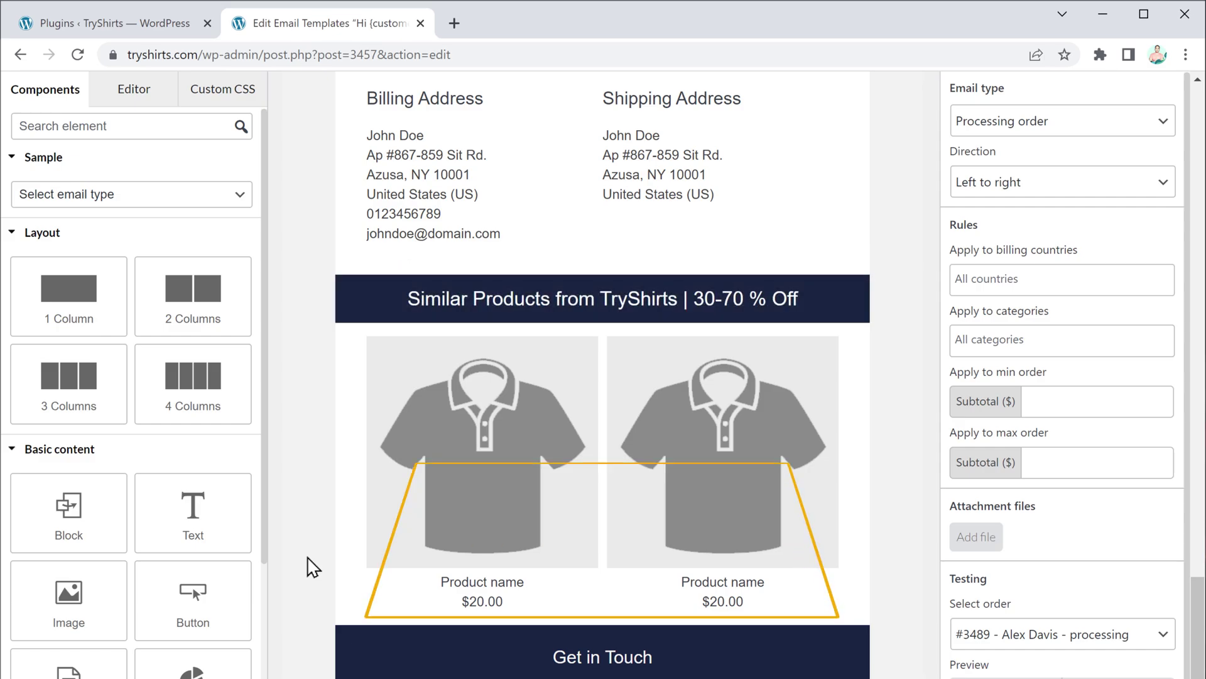
click(421, 513)
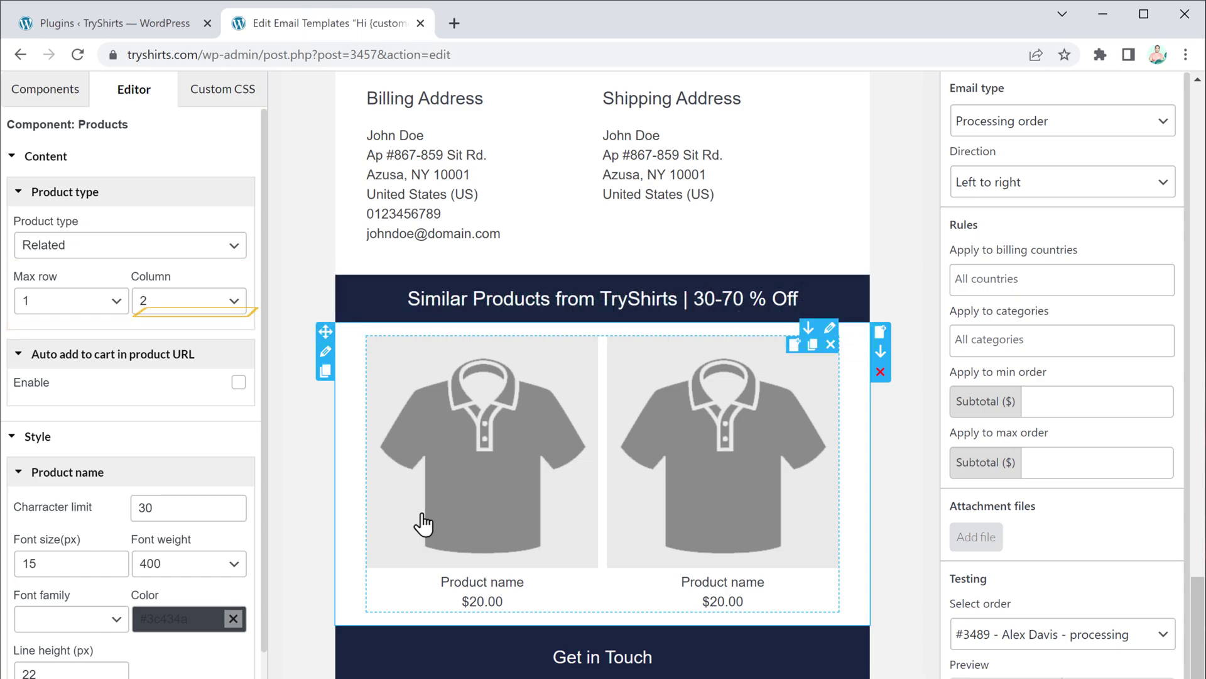
click(214, 304)
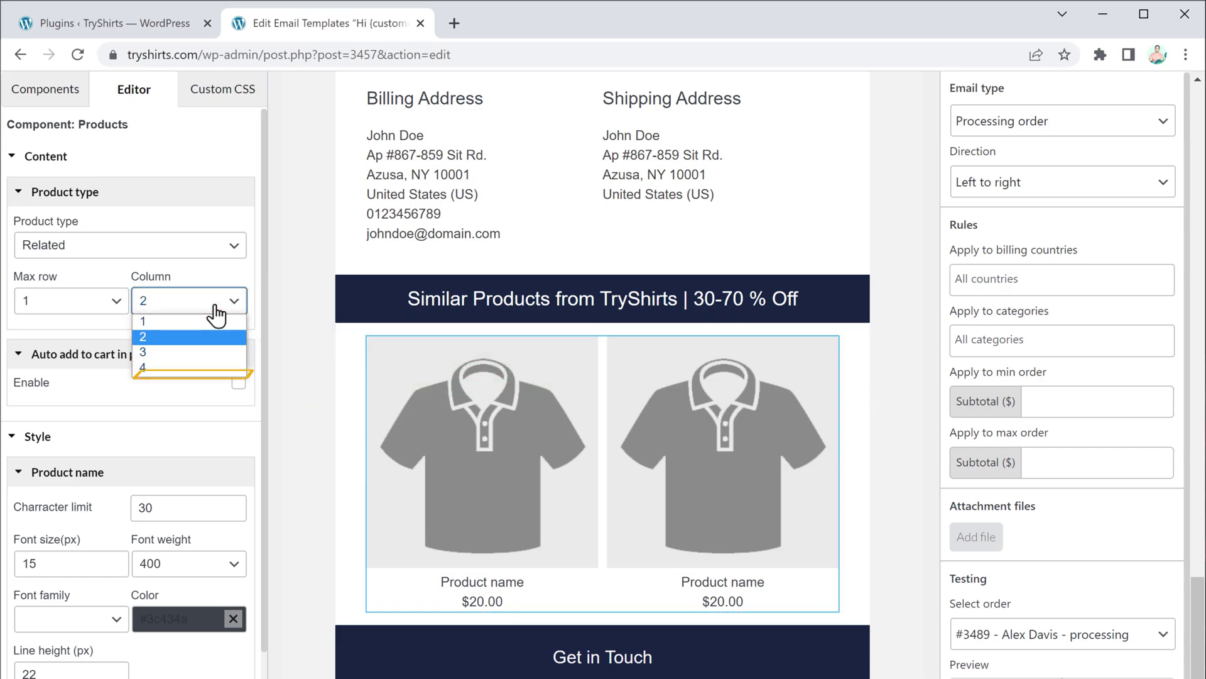
click(204, 367)
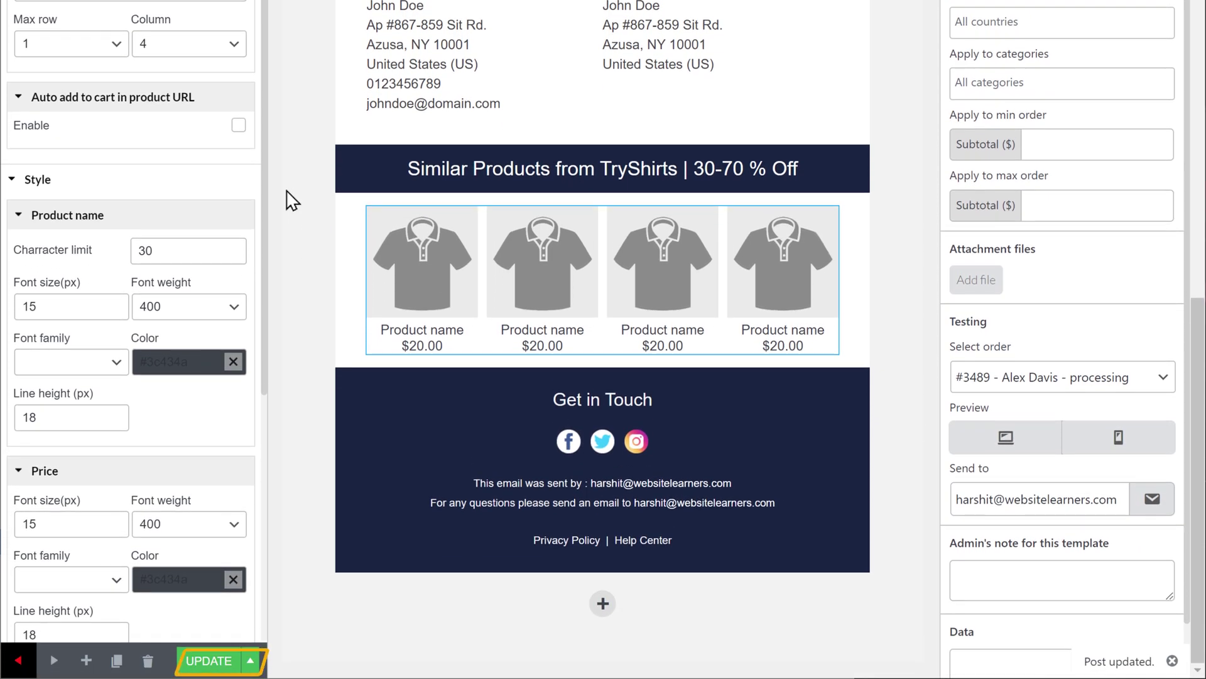
click(211, 662)
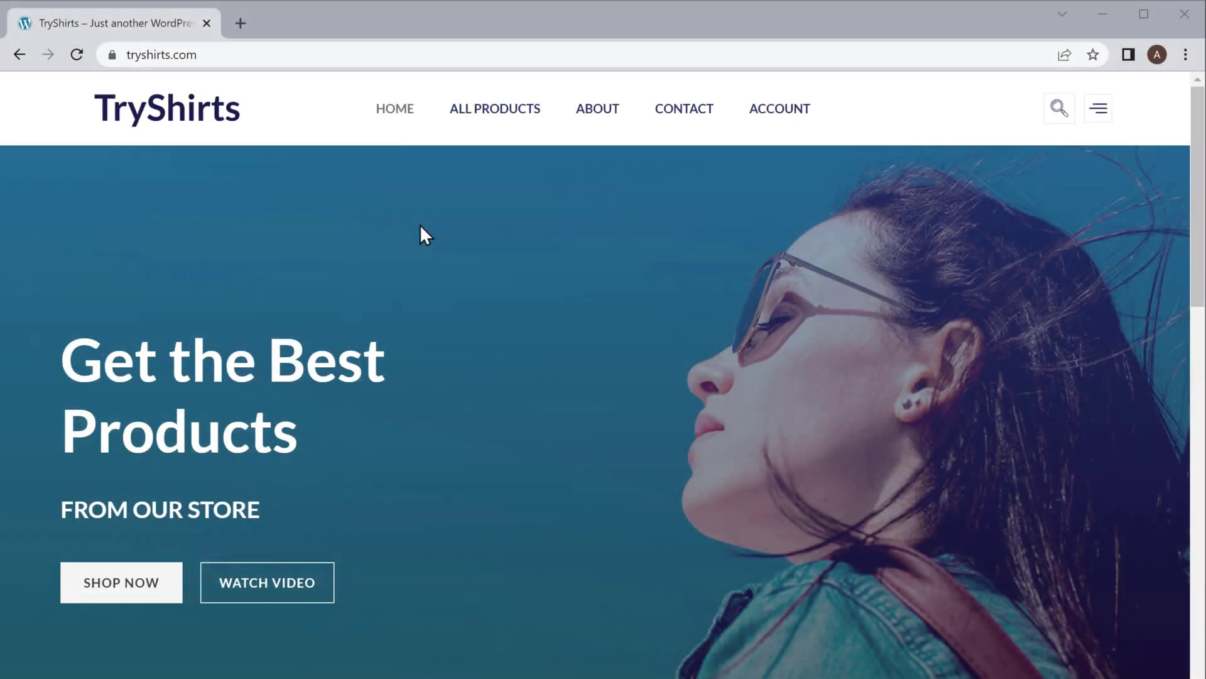
Step: Add one $15.00 Polo T-Shirt to the cart and place a cash-on-delivery test order
click(494, 120)
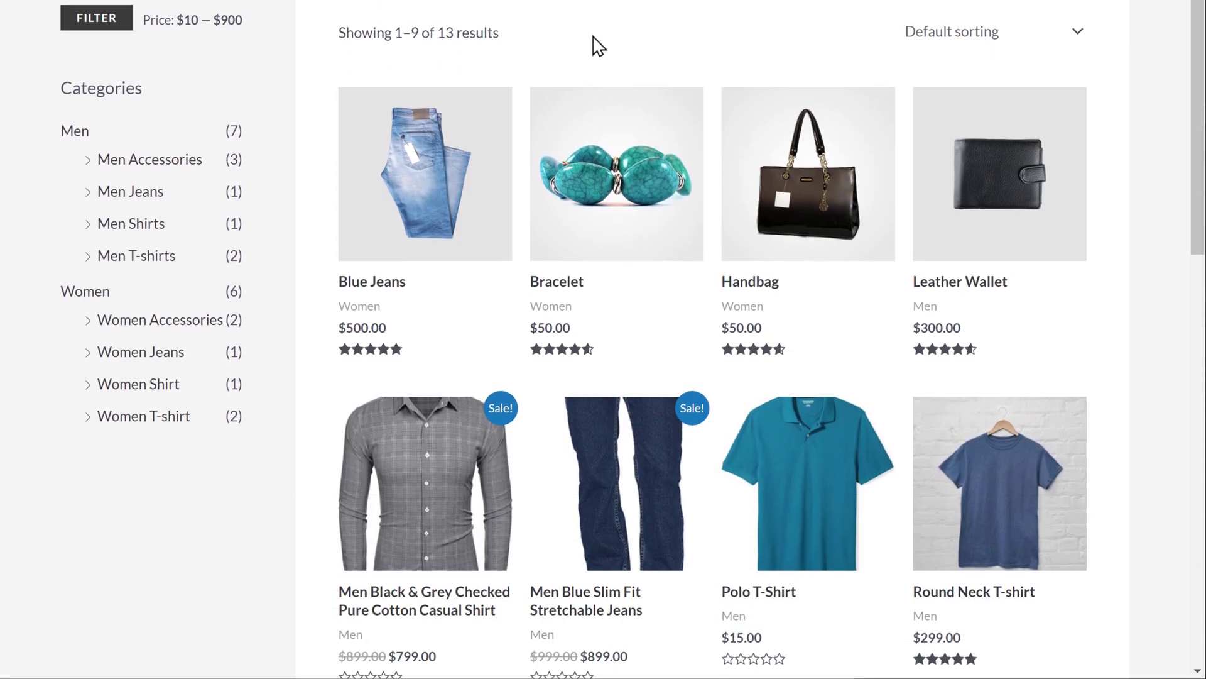
click(854, 459)
click(766, 481)
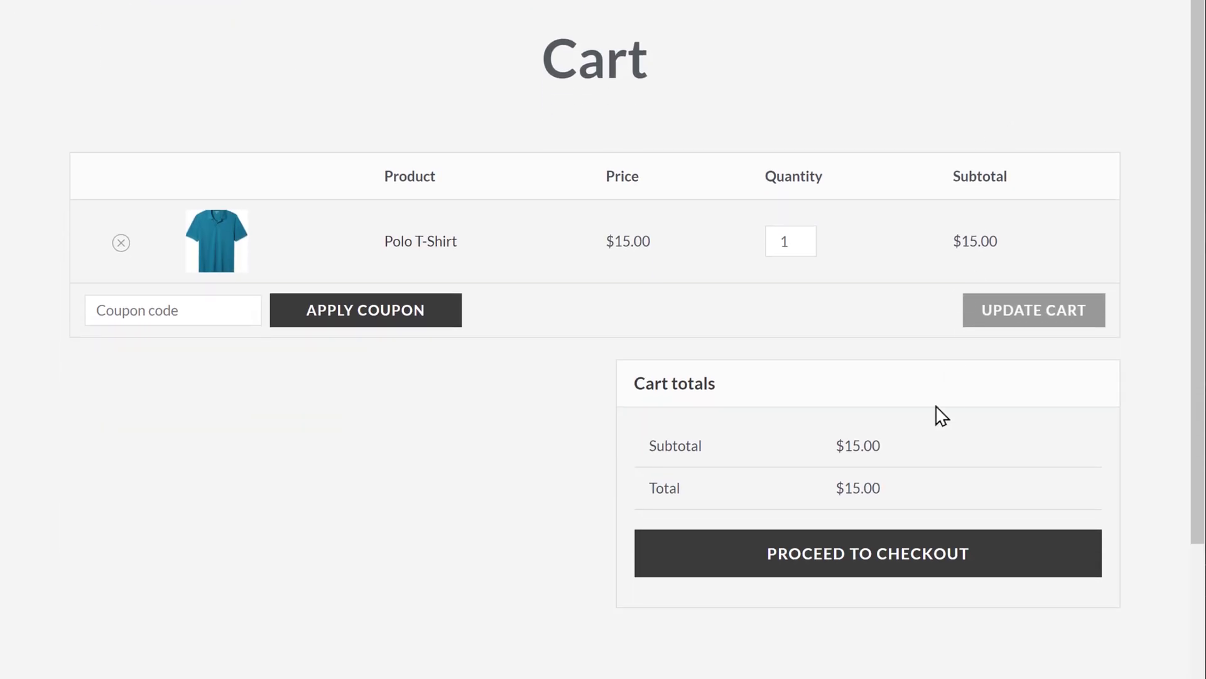
click(867, 569)
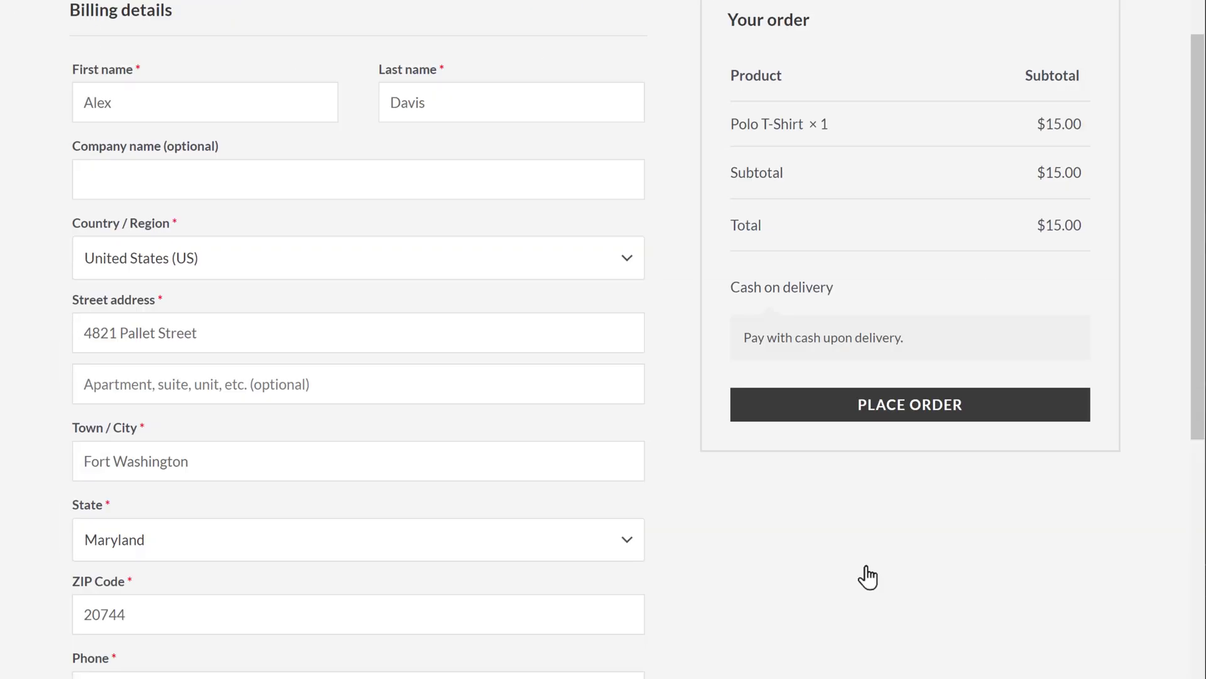
click(905, 415)
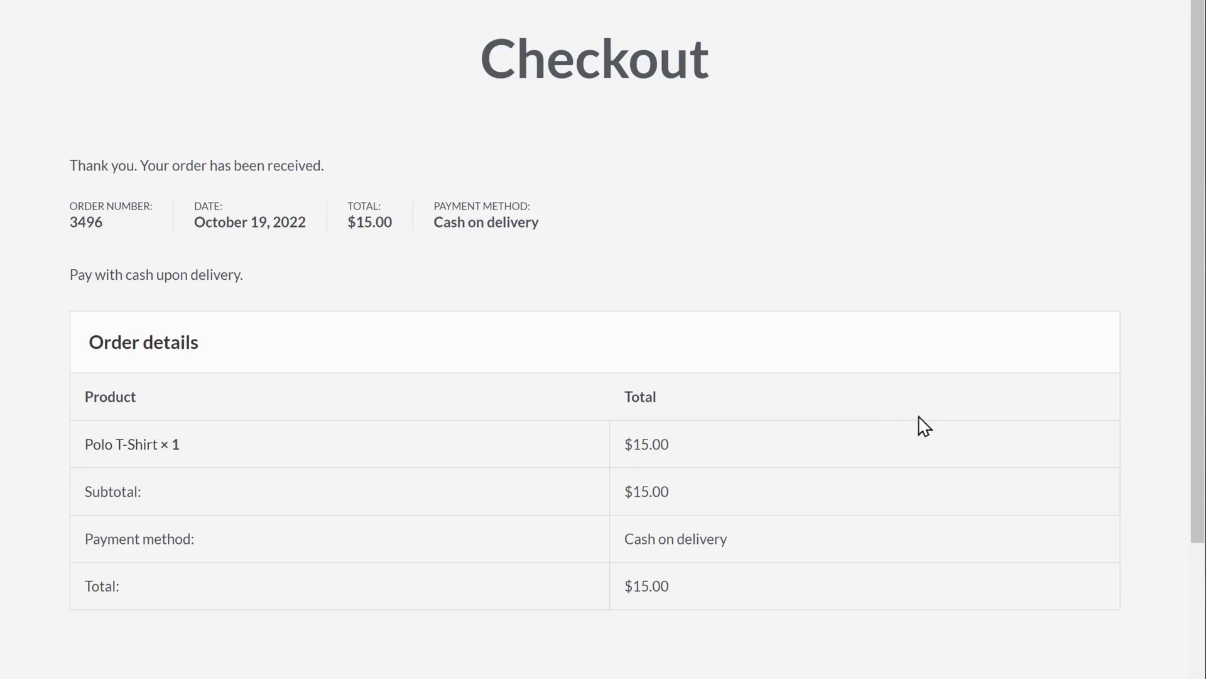
scroll(1139, 344, down, 1)
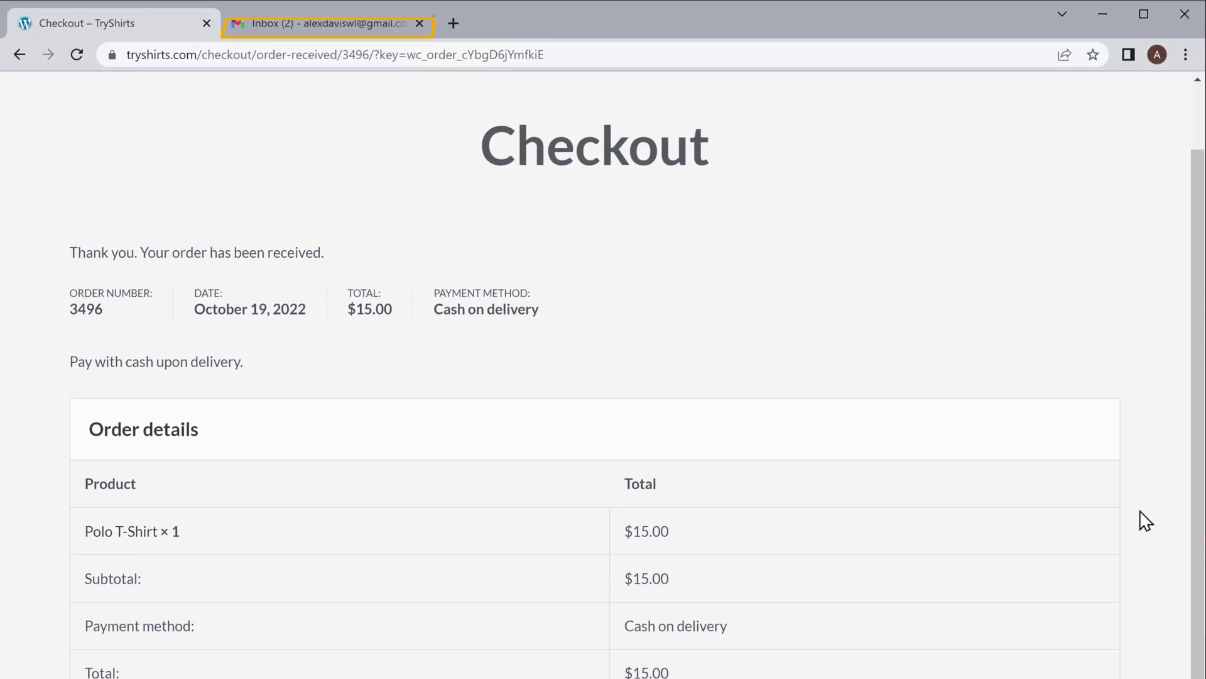
Step: Open the latest tryshirts.com order email and follow the Sunglasses link under Similar Products
click(314, 29)
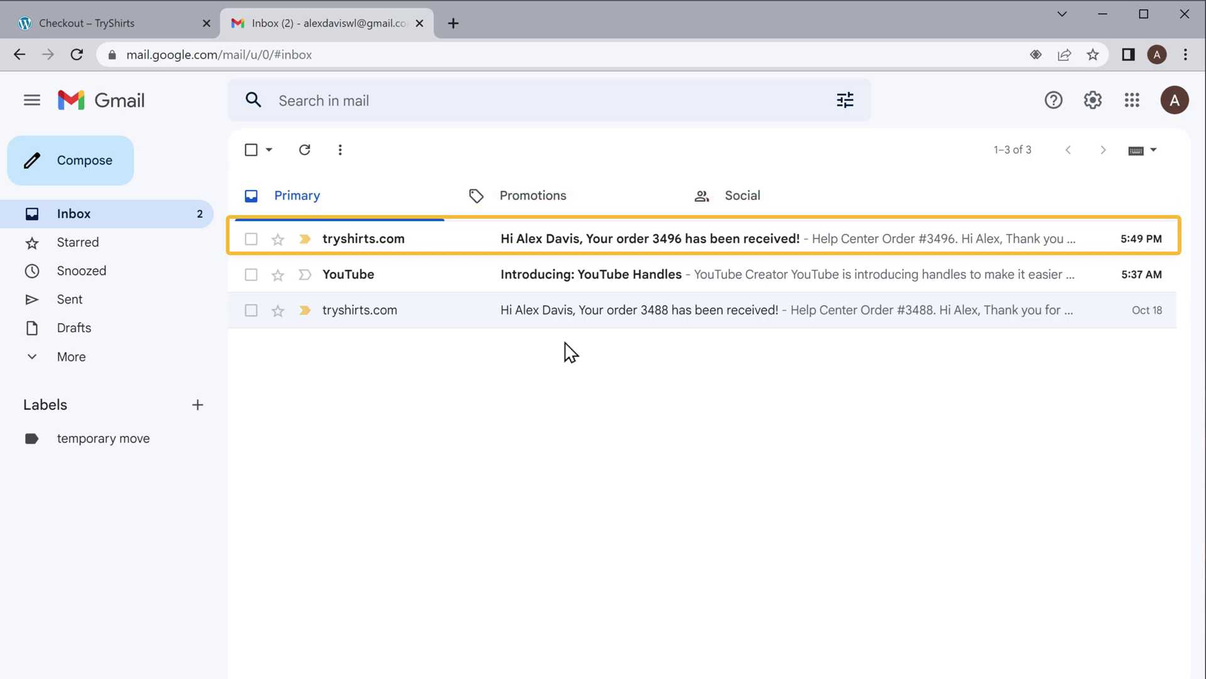
click(446, 239)
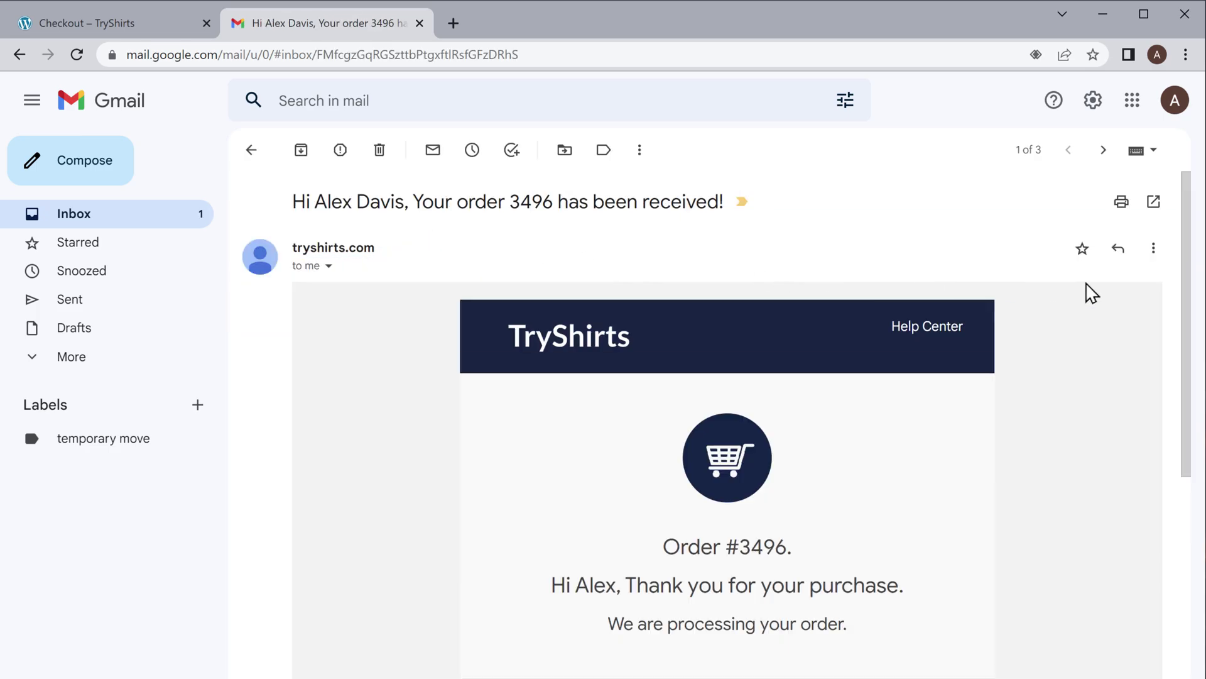
drag(1190, 280, 1192, 637)
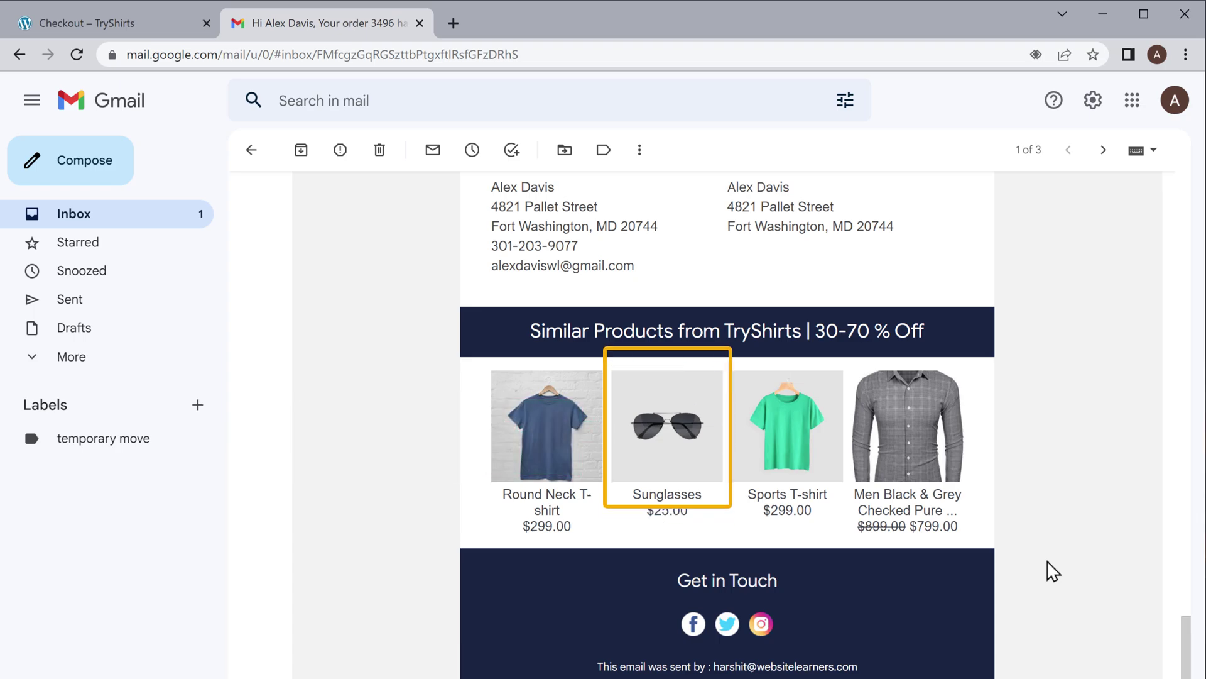
click(683, 447)
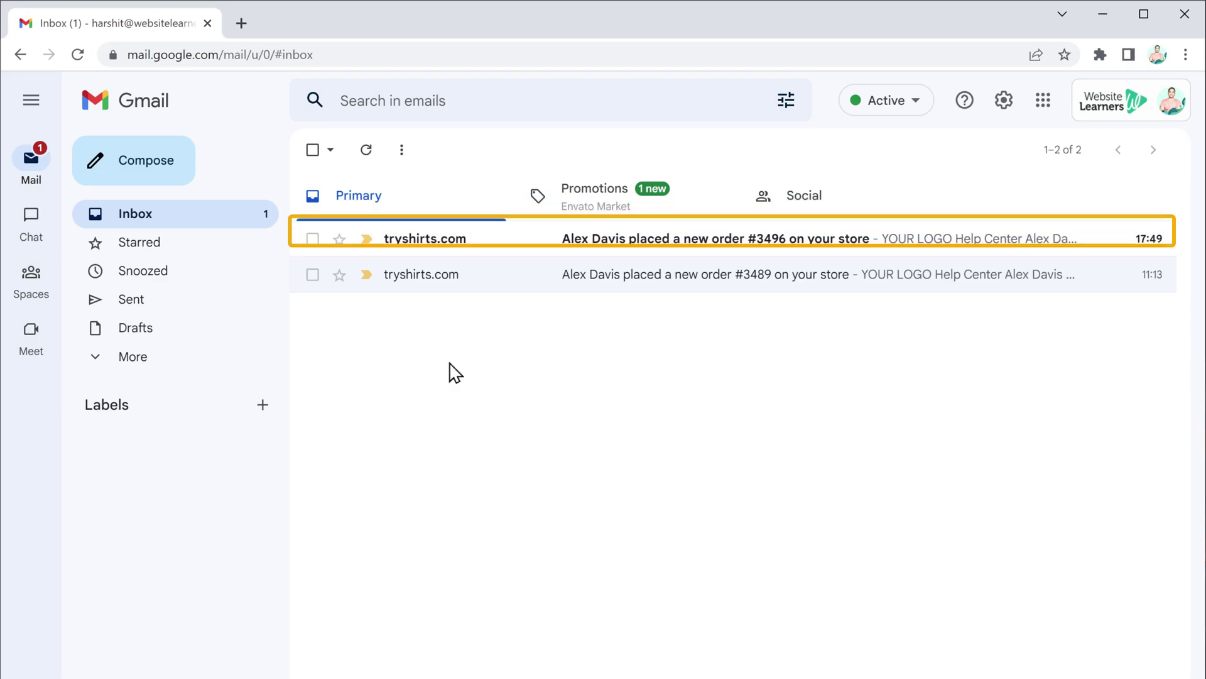
Step: Review the new-order notification: one Polo T-Shirt at $15.00, cash on delivery, with billing and shipping addresses
click(536, 254)
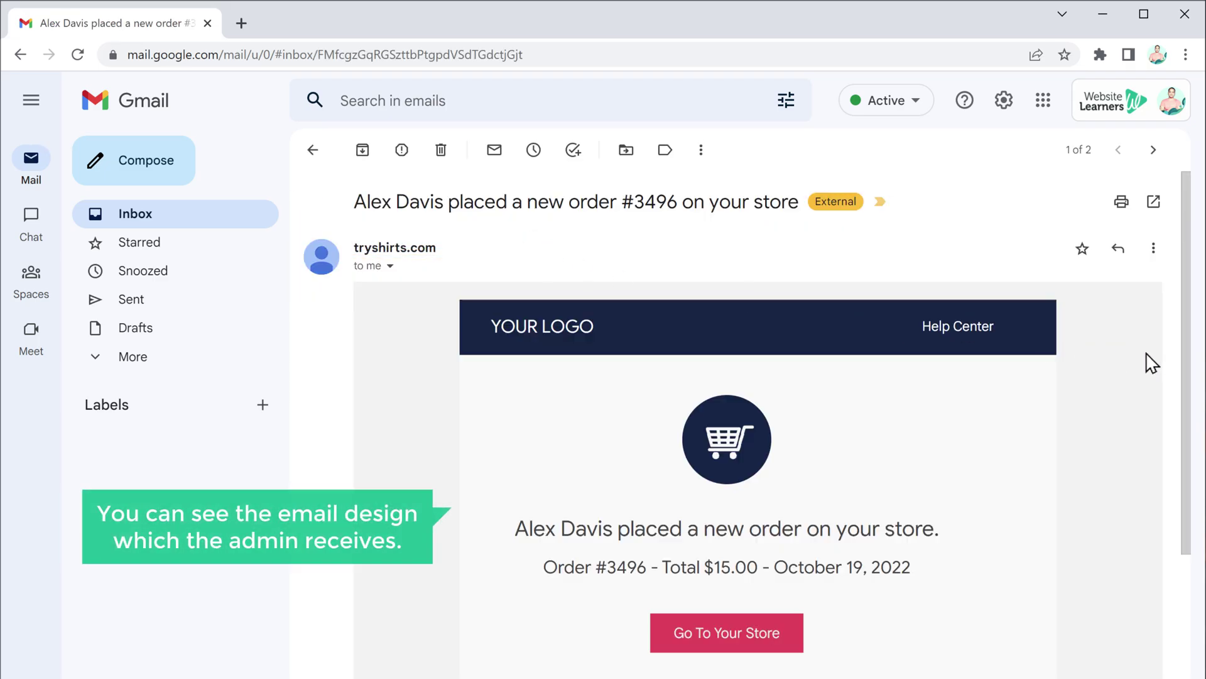
scroll(1174, 377, down, 5)
scroll(1179, 408, down, 4)
scroll(1181, 439, up, 10)
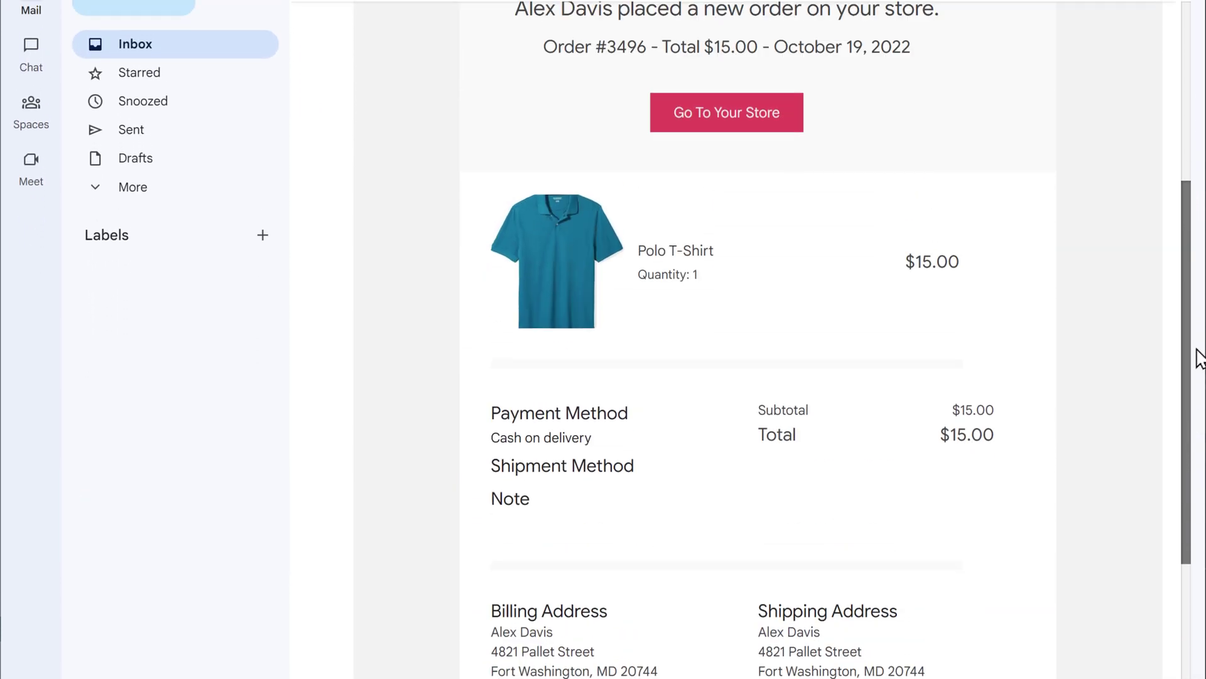